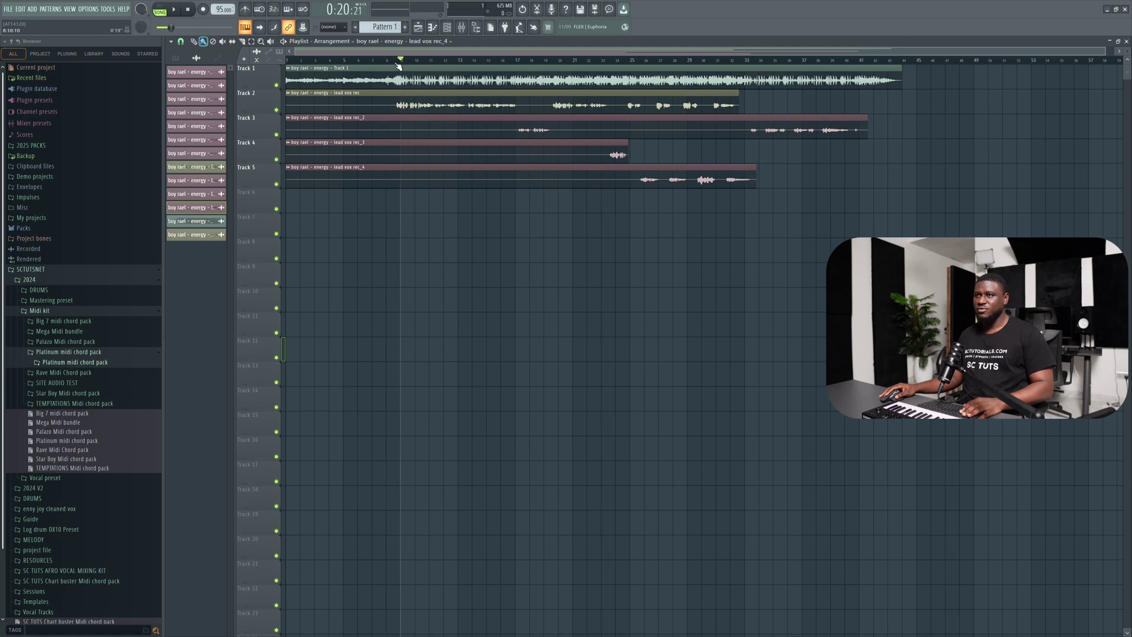
Step: Play back the arrangement and scroll through the five lead vox tracks in the playlist
key("space")
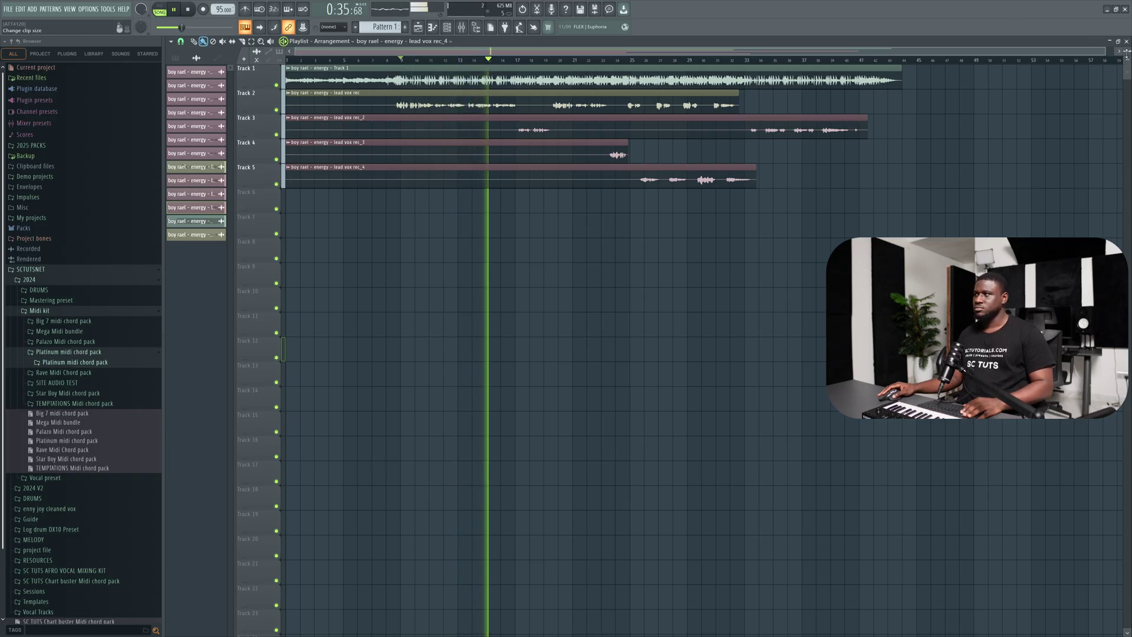
scroll(384, 91, "up", 2)
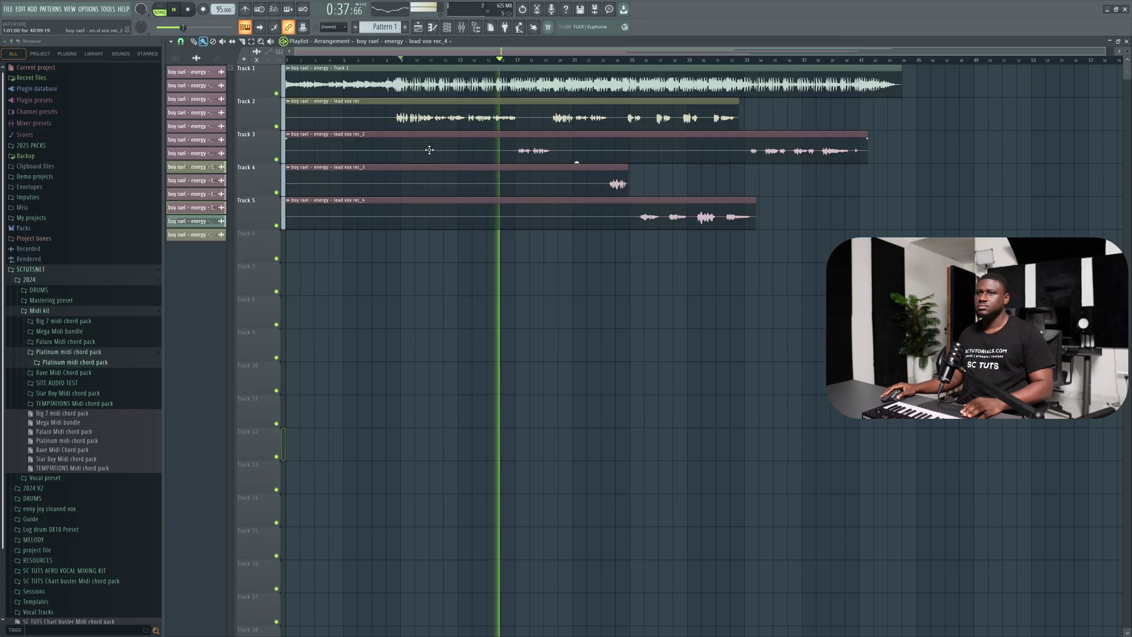
scroll(429, 150, "down", 1)
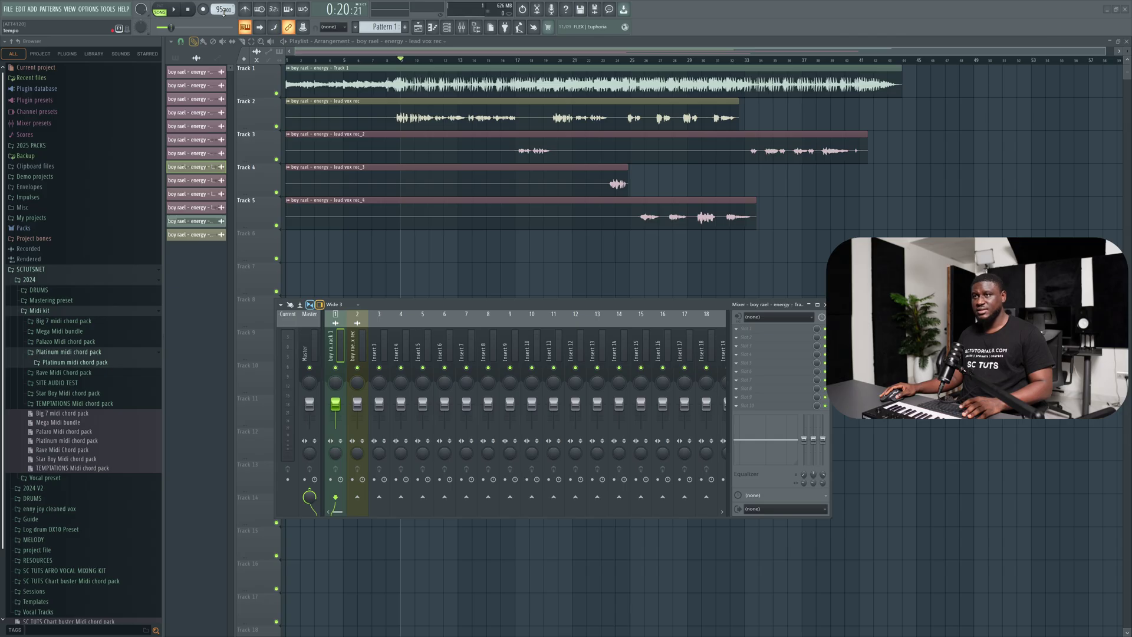
double_click(552, 68)
right_click(356, 285)
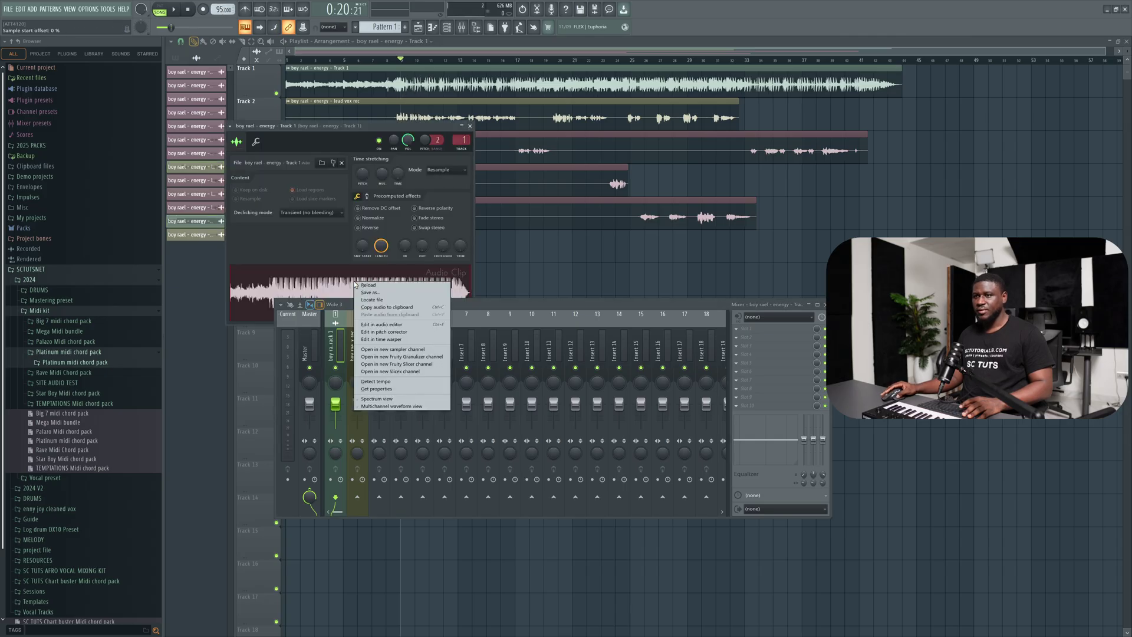
left_click(375, 380)
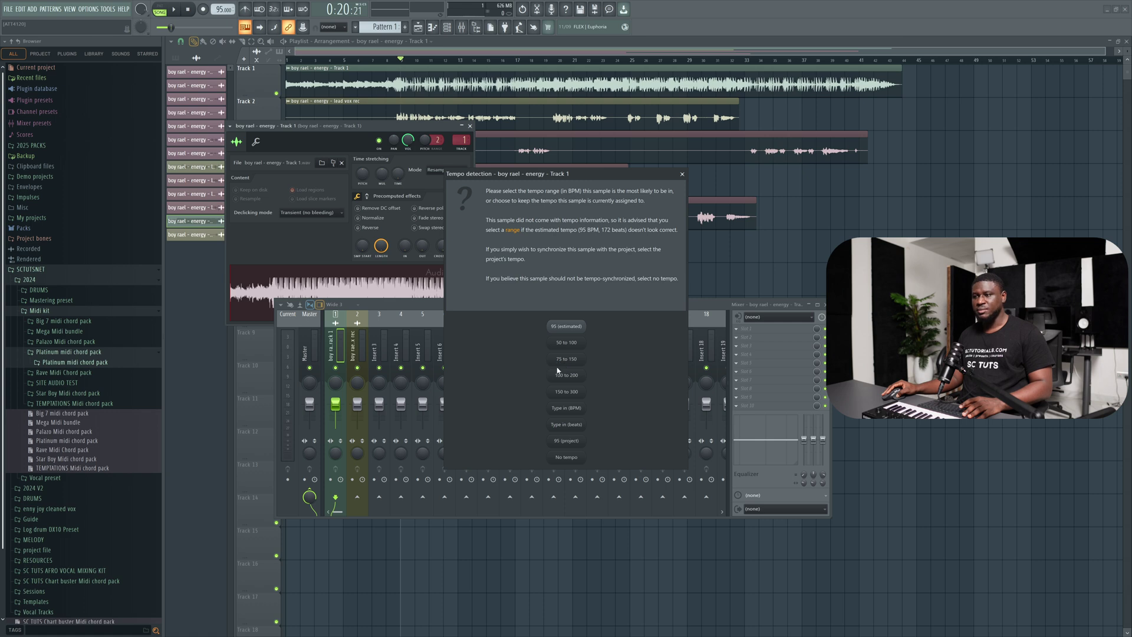
left_click(682, 174)
left_click(467, 126)
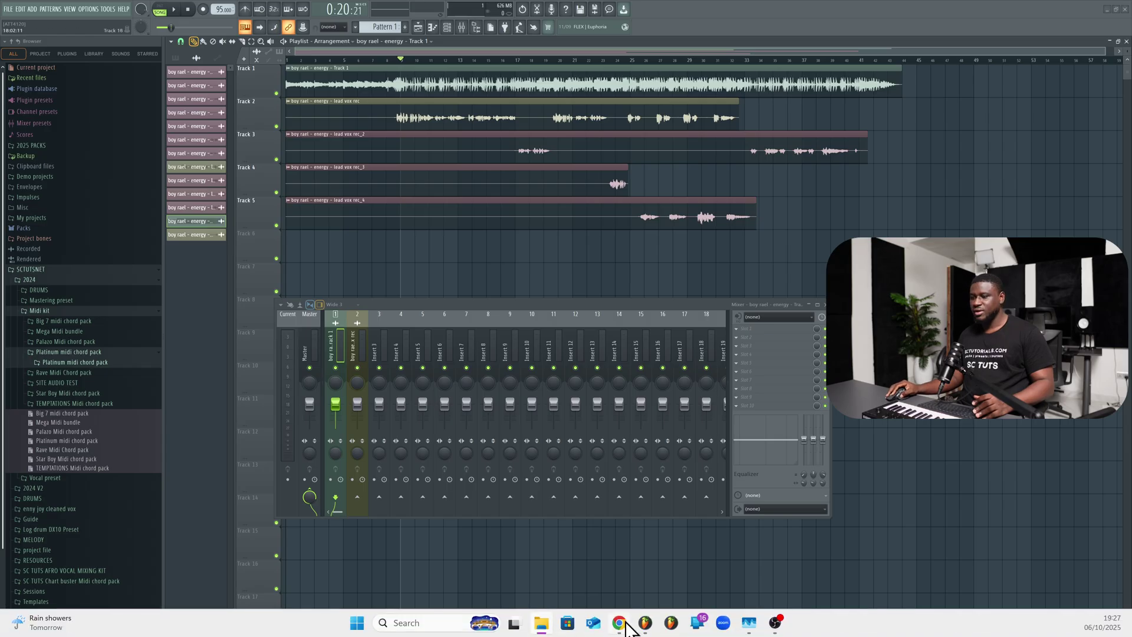
left_click(626, 625)
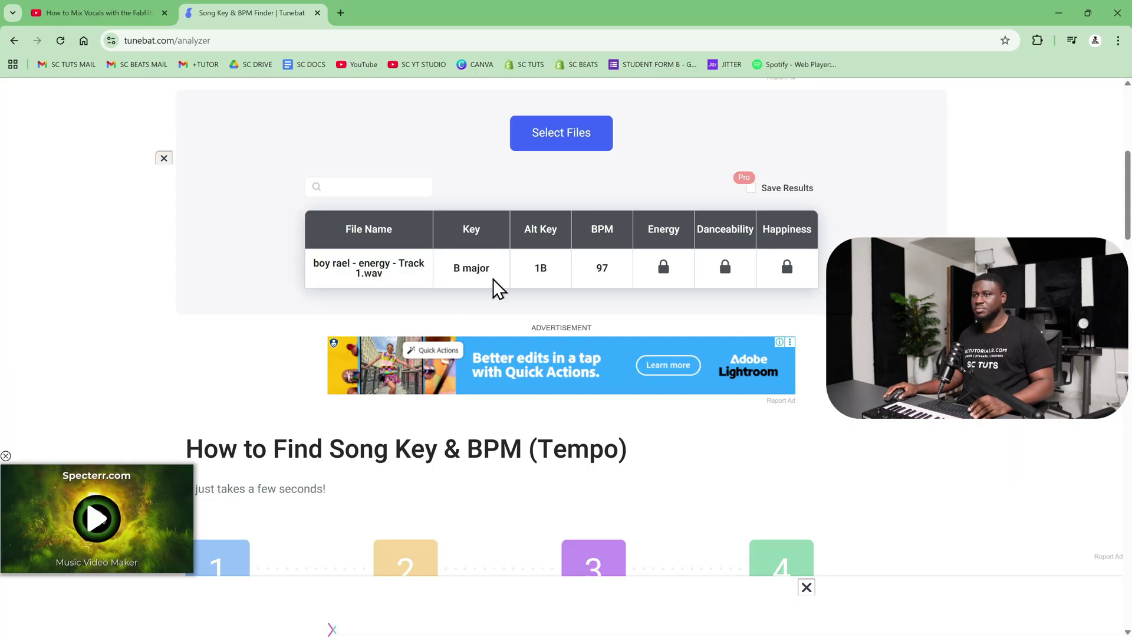
key("alt+Tab")
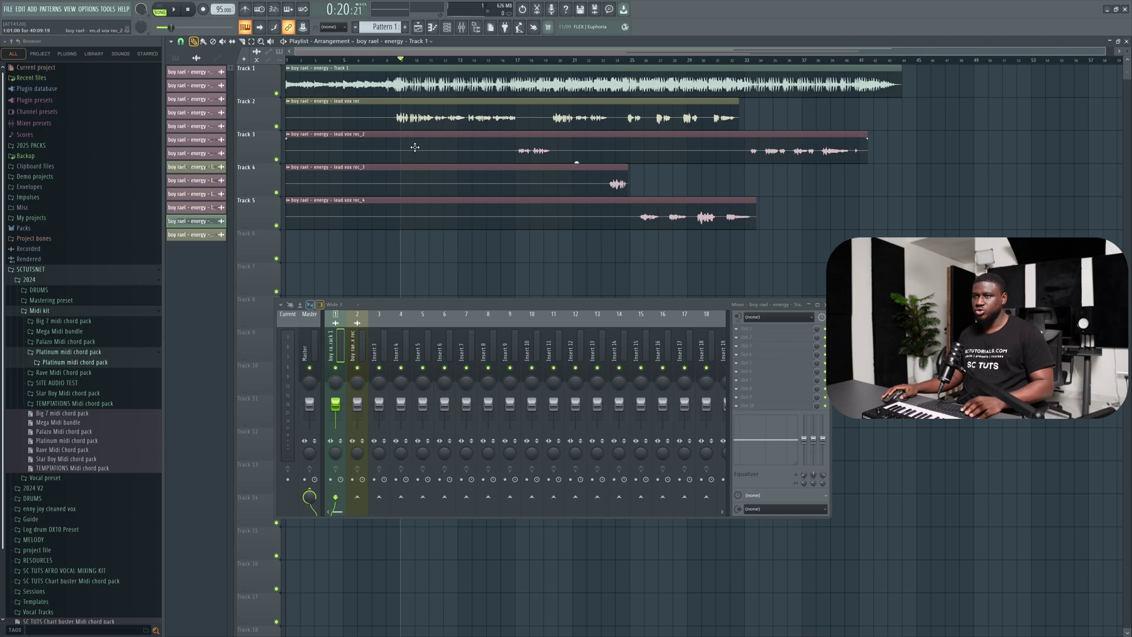
Step: Load Auto-Tune Pro into the first effect slot of the lead vox insert
double_click(418, 122)
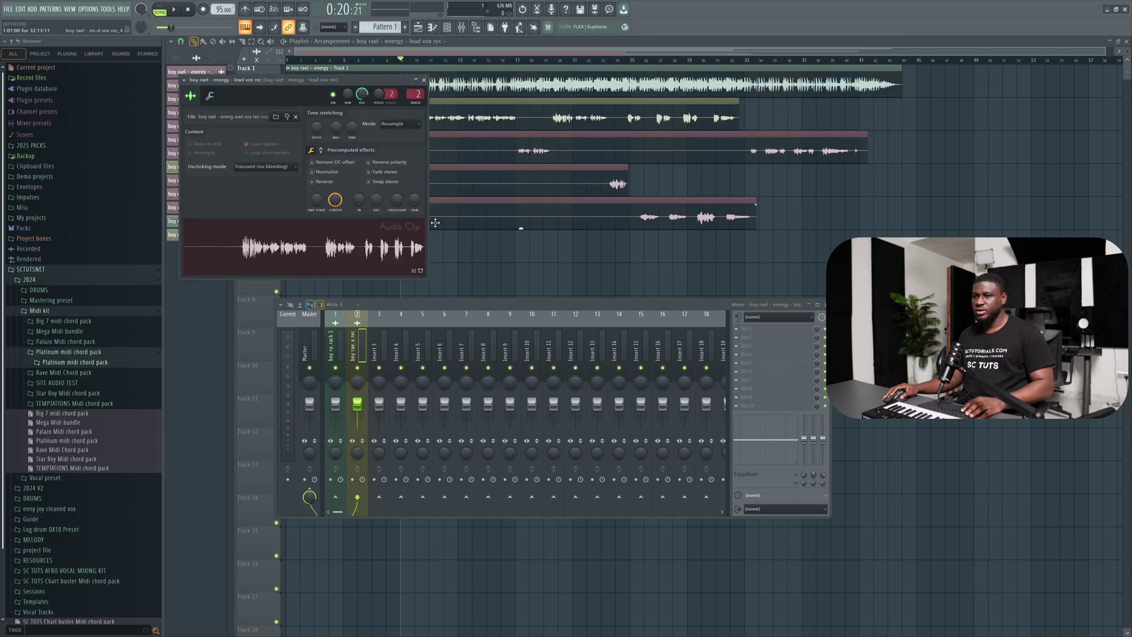
left_click(768, 331)
left_click(881, 96)
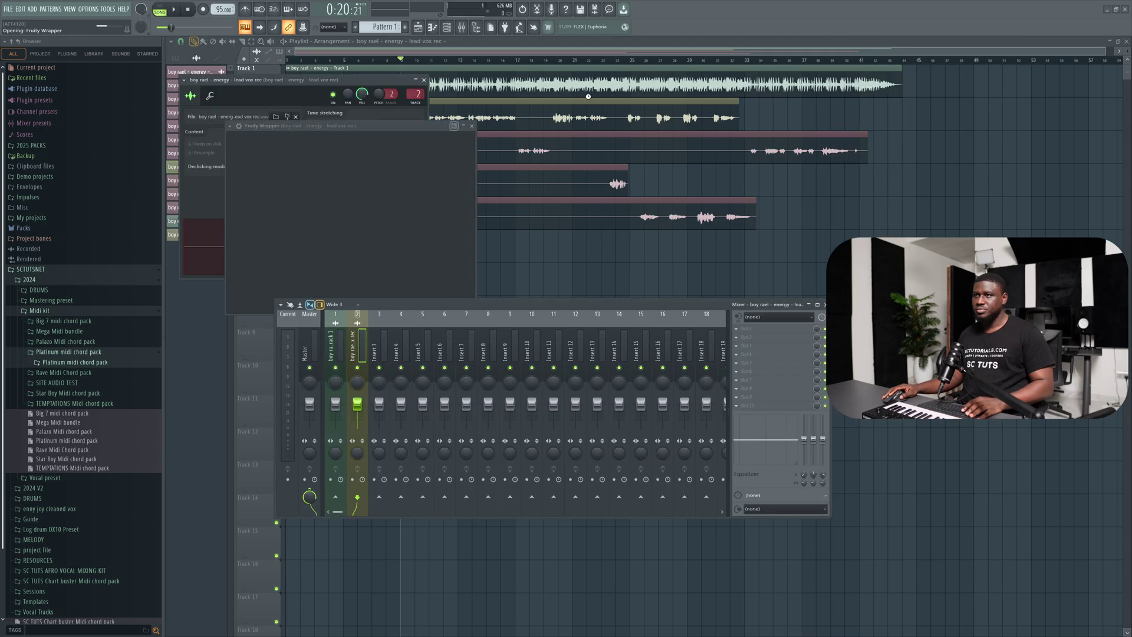
left_click(423, 79)
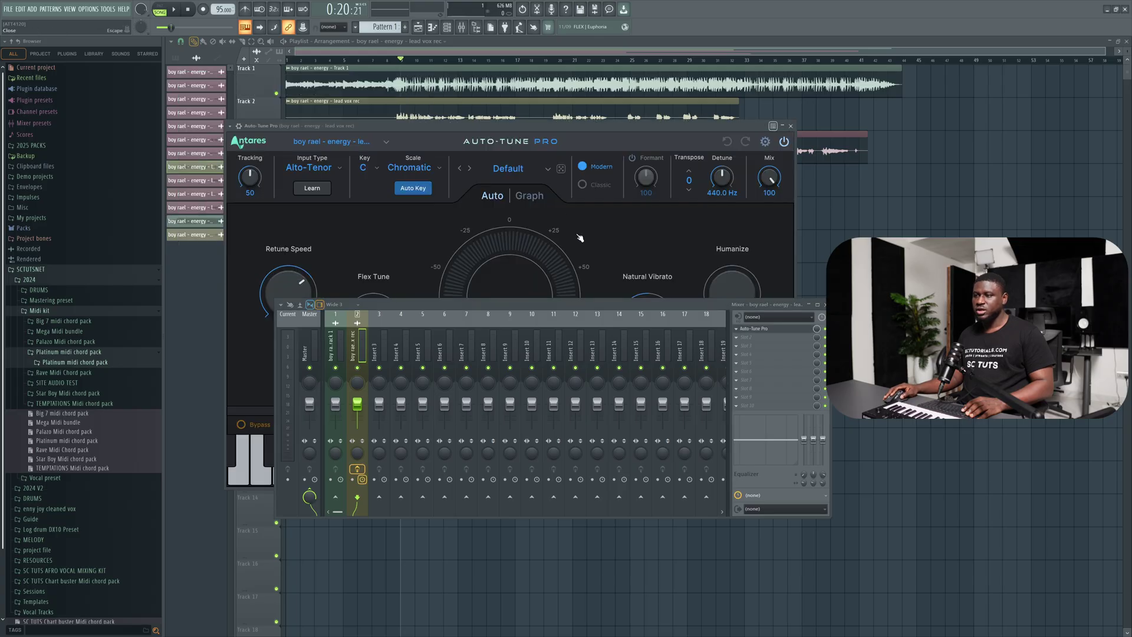
Step: Set Auto-Tune Pro's Input Type to Low Male, Scale to Major and Key to B
left_click_drag(636, 303, 642, 388)
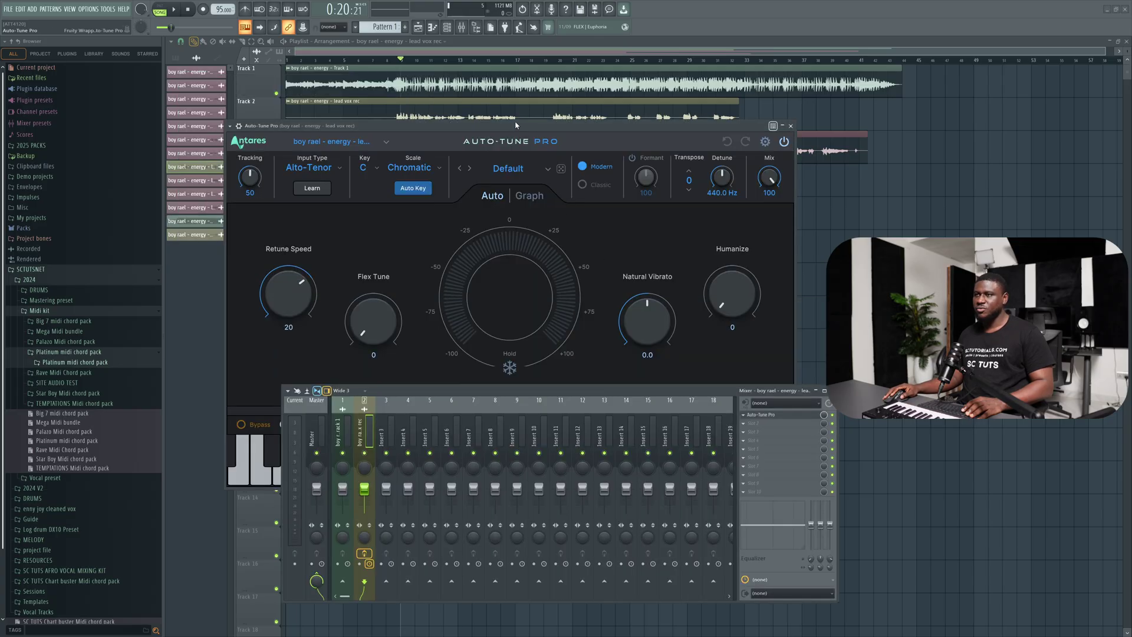
left_click_drag(518, 127, 559, 55)
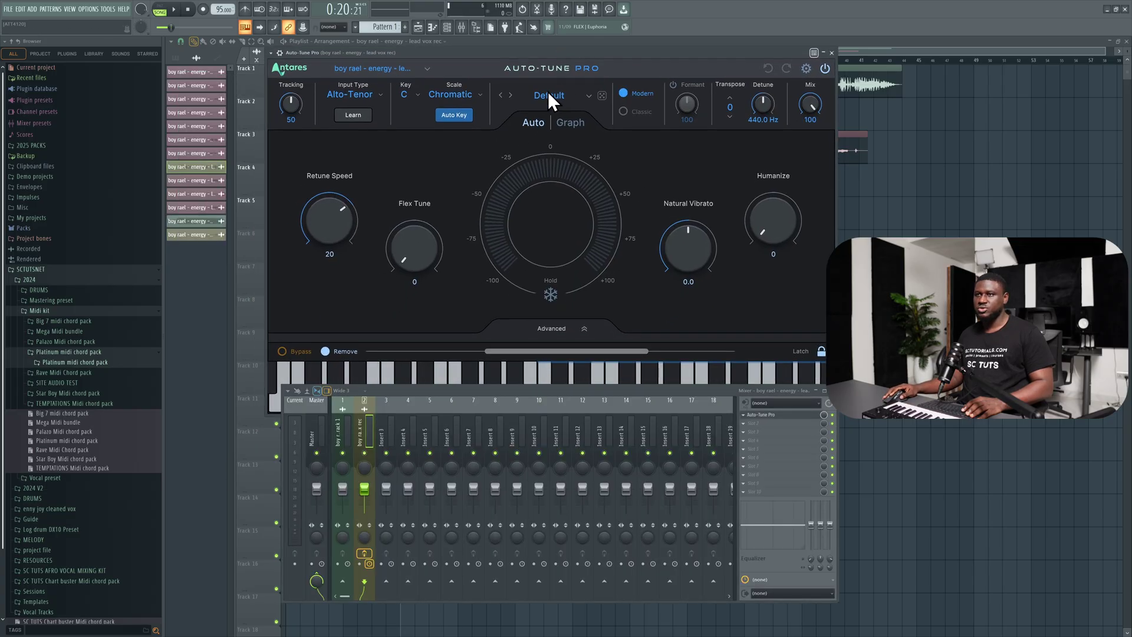
left_click(373, 92)
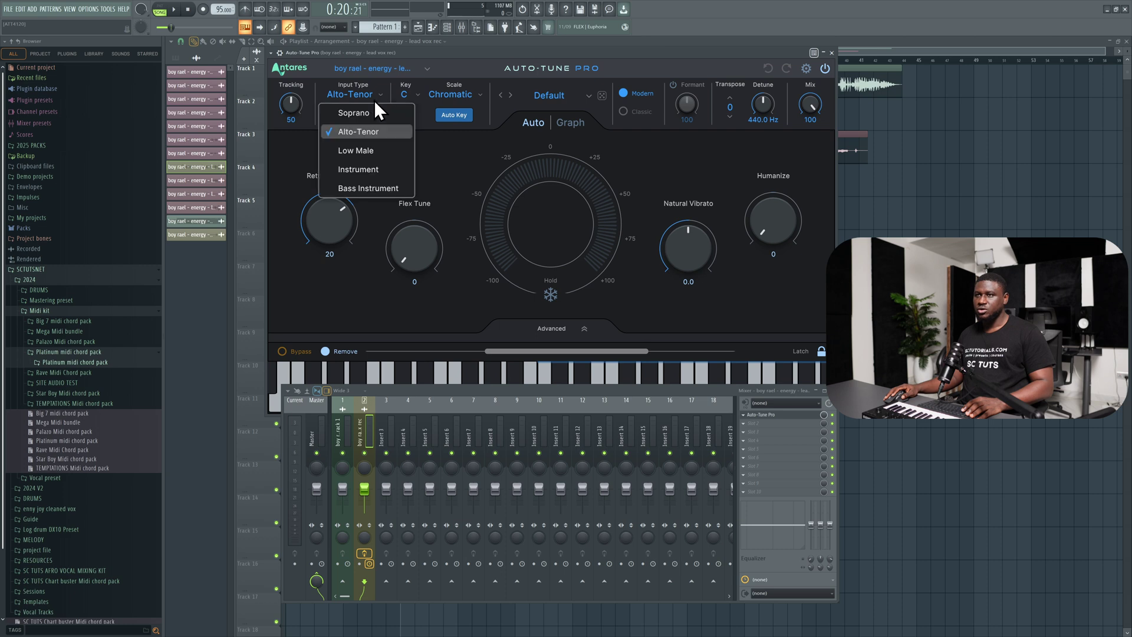
left_click(372, 146)
left_click(444, 94)
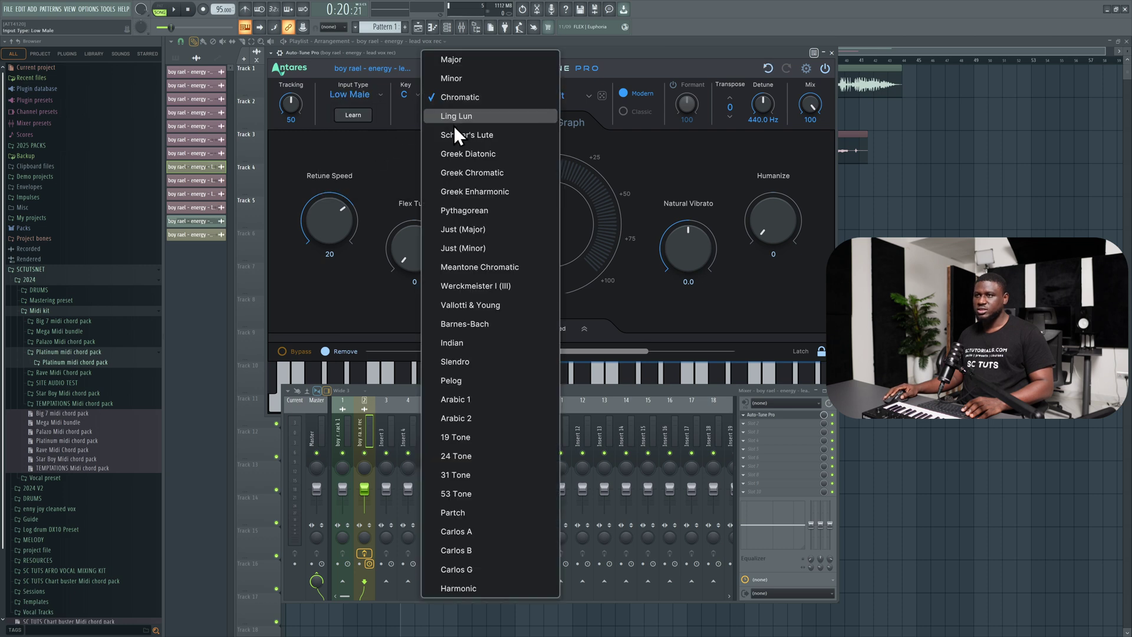
left_click(448, 64)
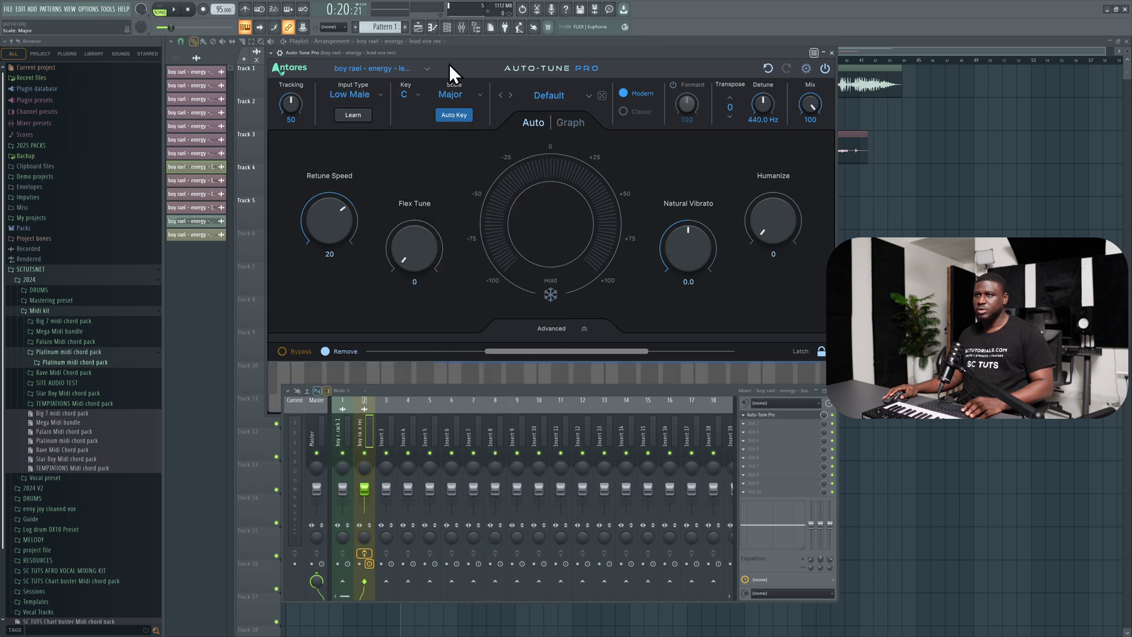
left_click(416, 94)
left_click(394, 299)
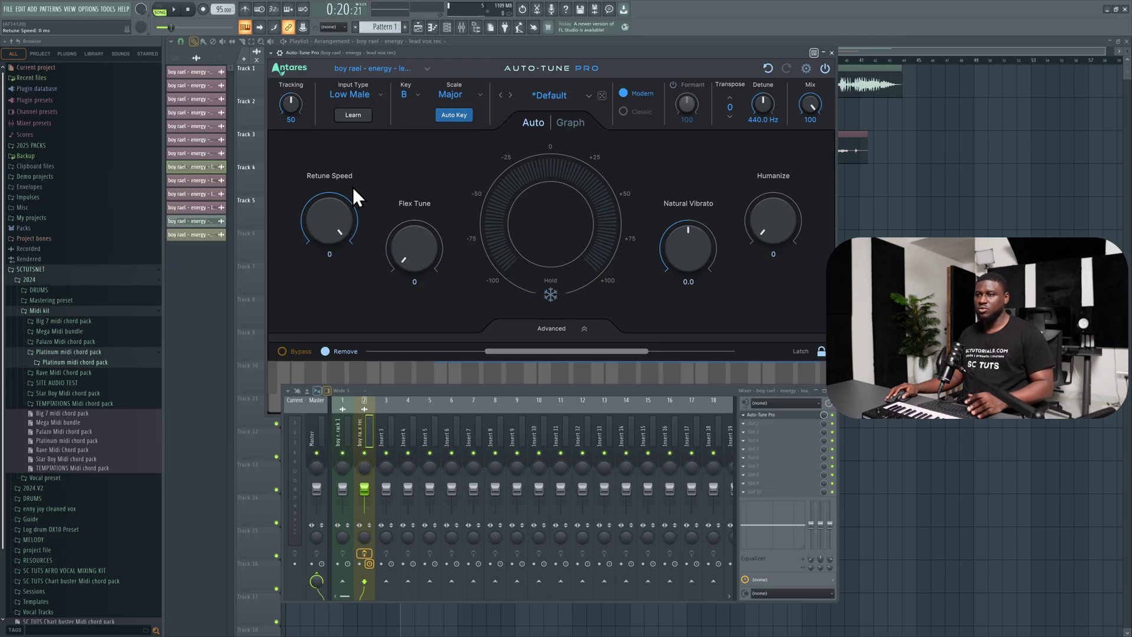
Step: Dial Retune Speed to 5, Flex Tune to 43 and Humanize to 100, then audition
left_click_drag(343, 217, 340, 231)
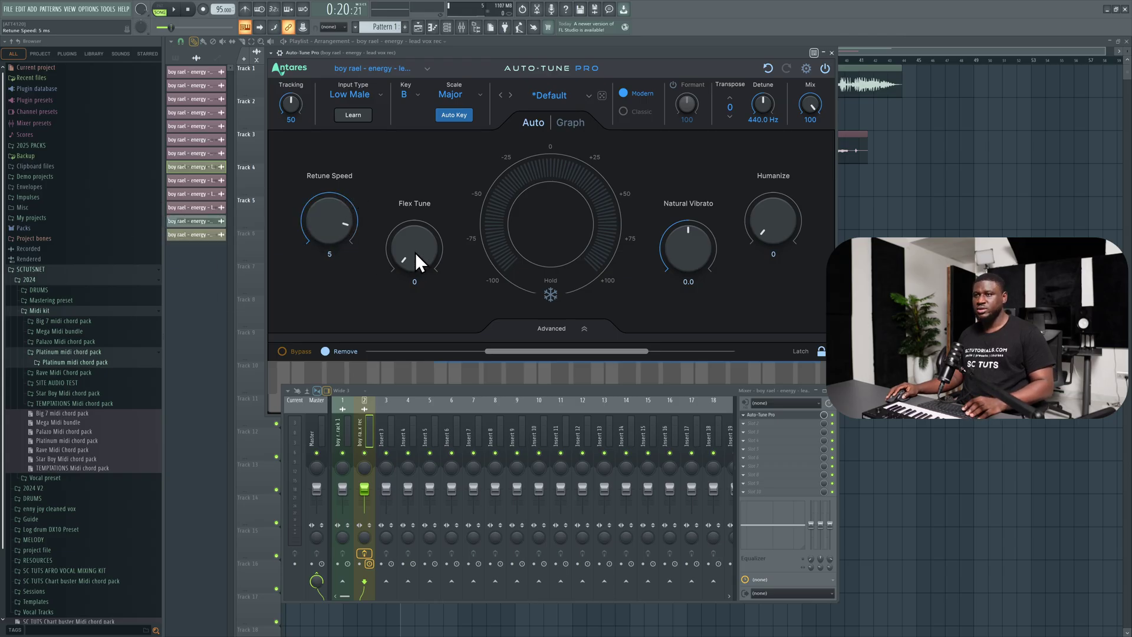
left_click_drag(415, 252, 441, 215)
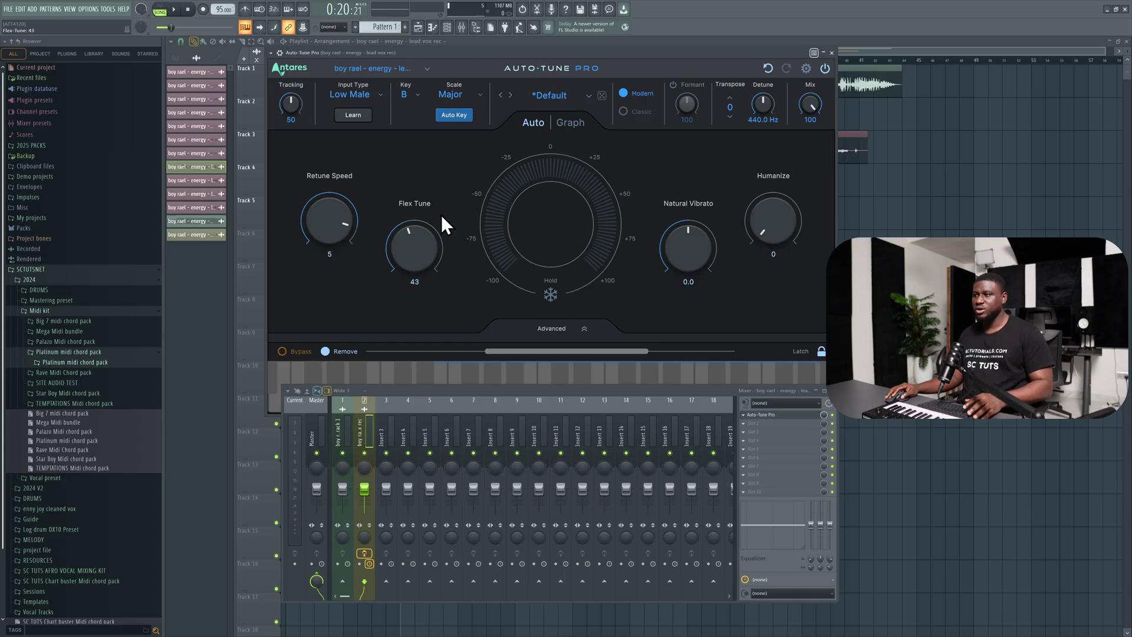
left_click_drag(771, 214, 789, 139)
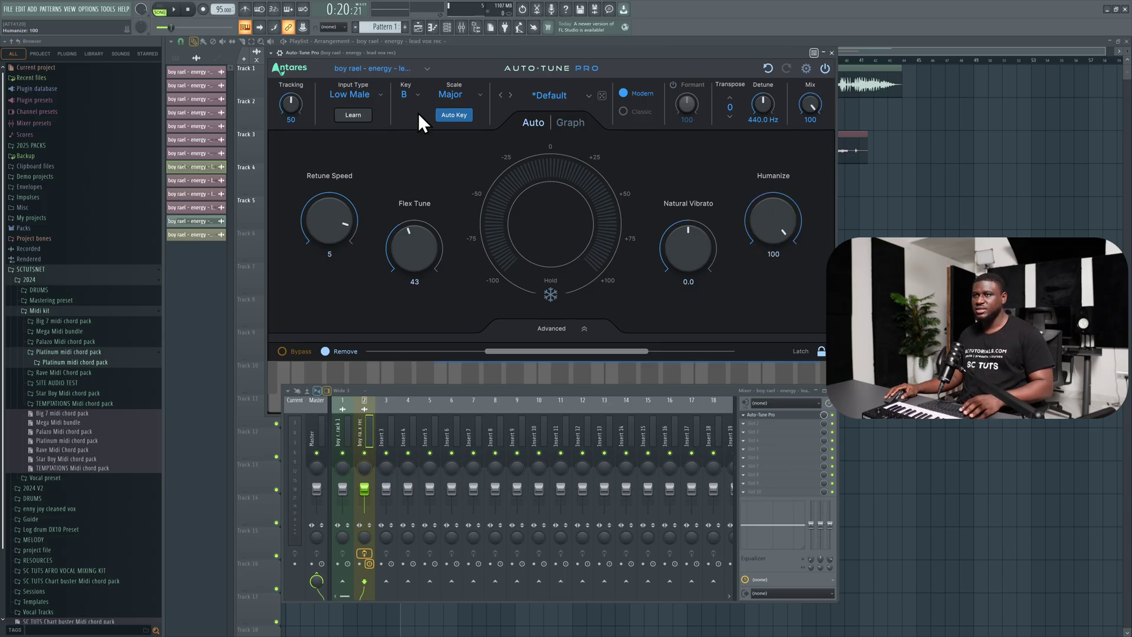
key("space")
left_click_drag(483, 55, 680, 84)
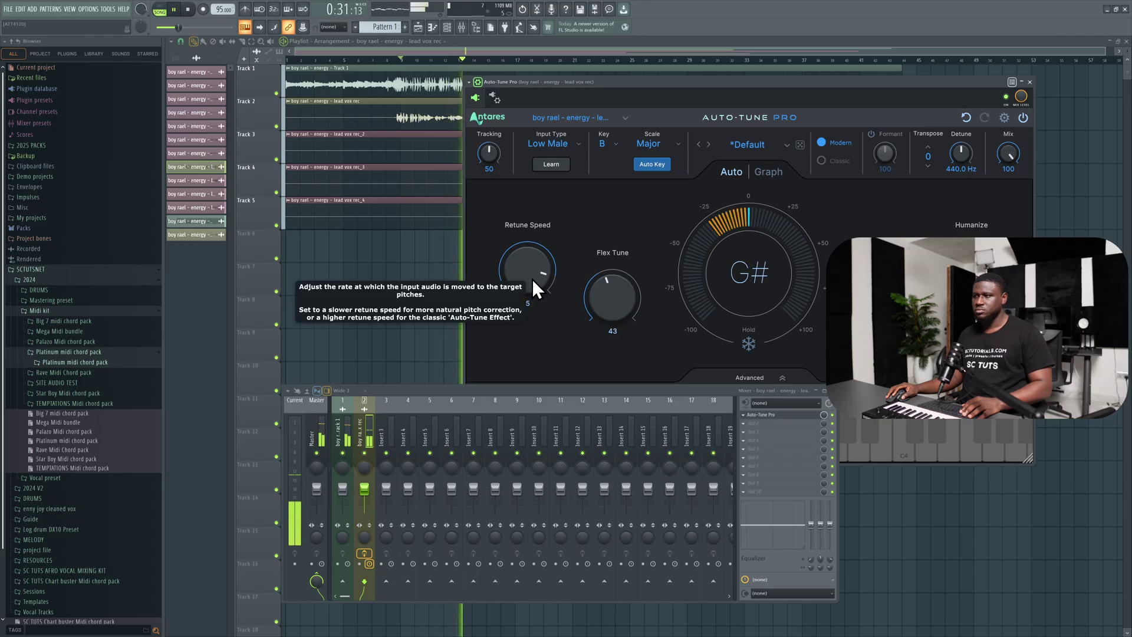
key("space")
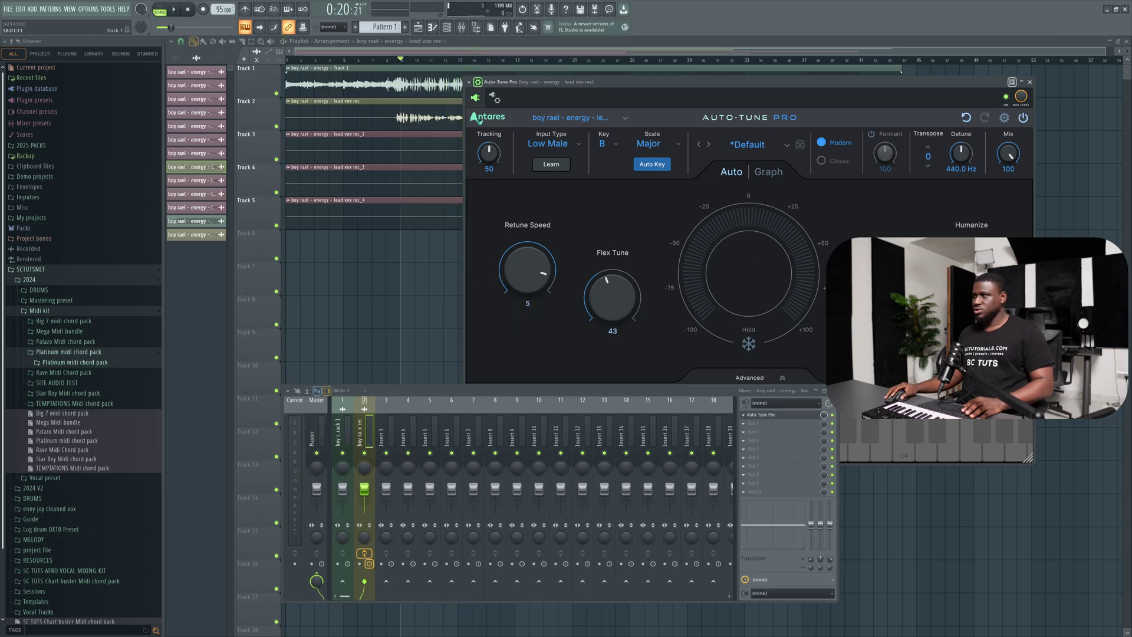
Step: Close Auto-Tune Pro and load FabFilter Pro-C 2 into the vocal insert's second slot
left_click(1031, 82)
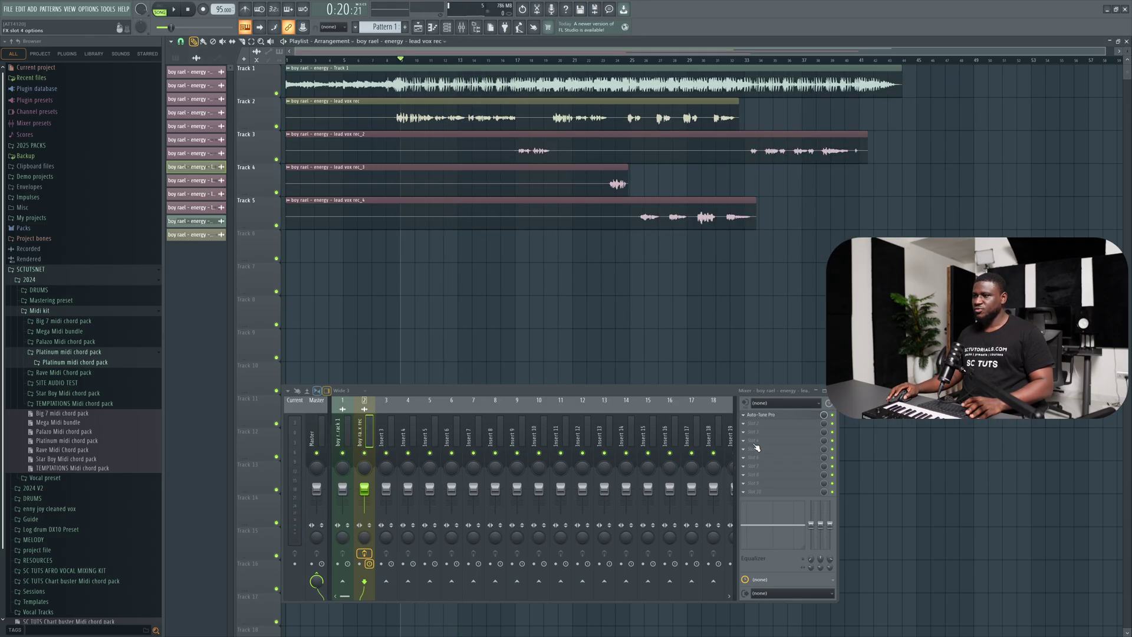
left_click(766, 429)
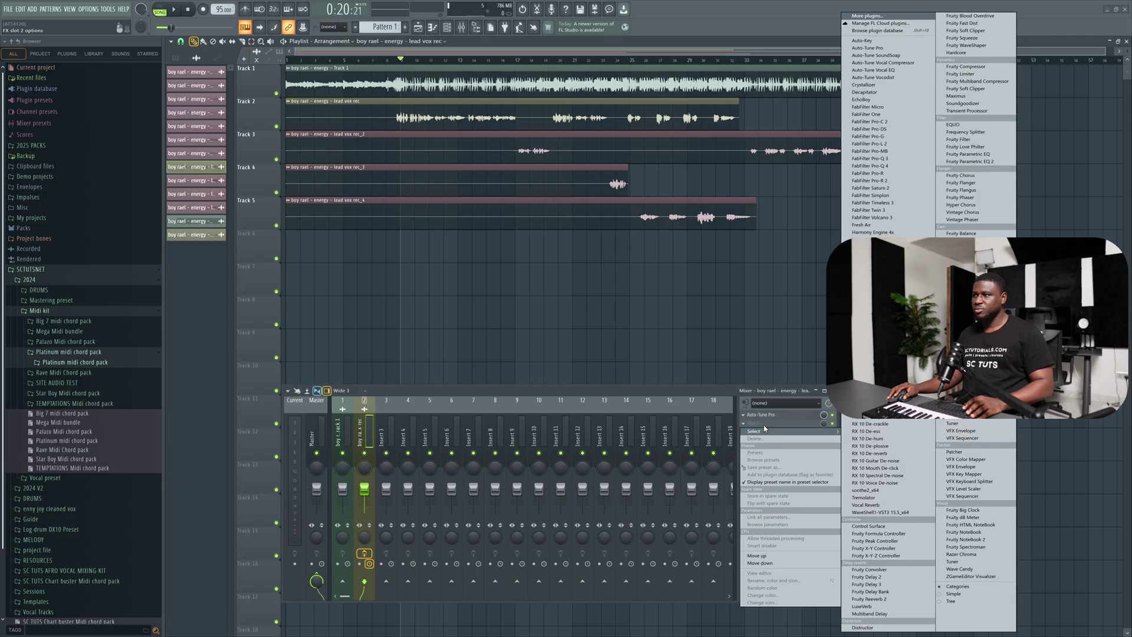
left_click(869, 121)
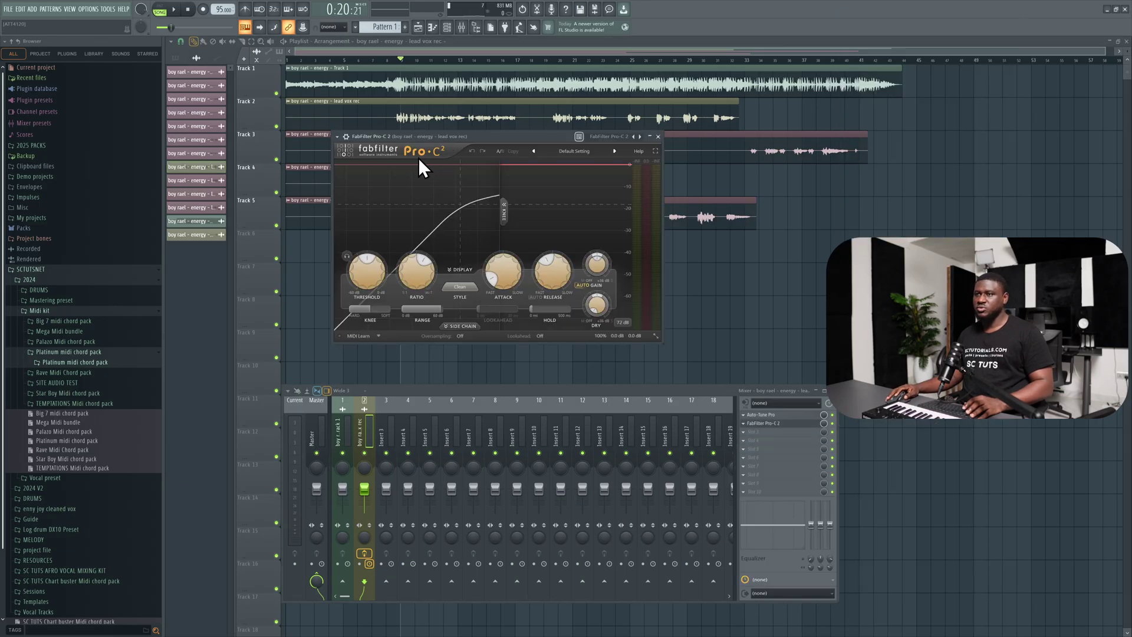
mouse_move(368, 268)
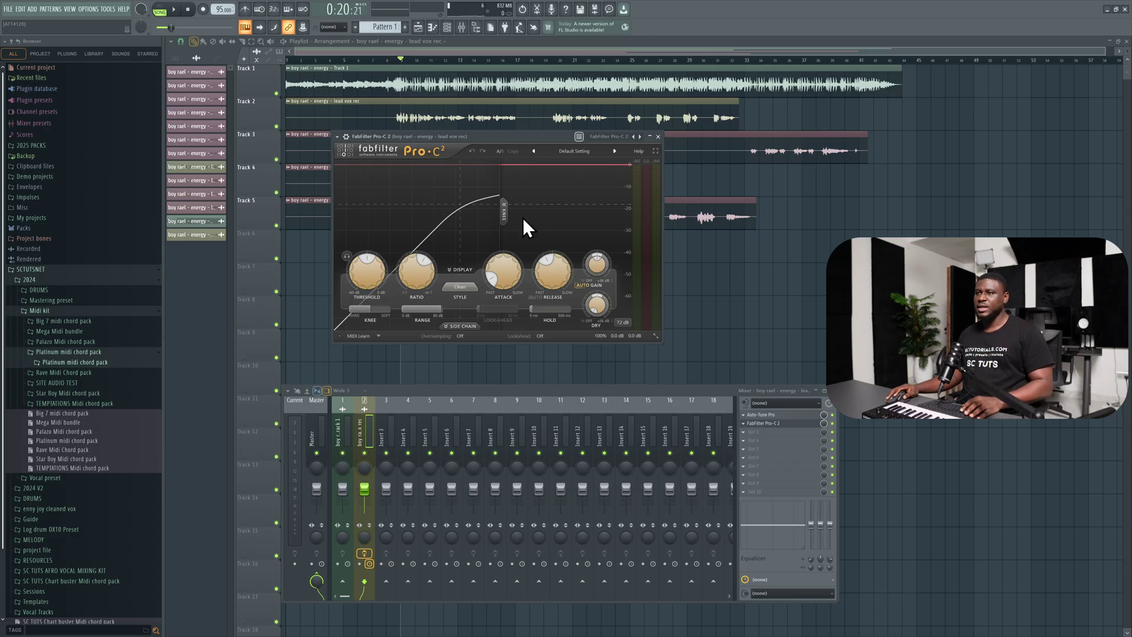
Step: Set the Pro-C 2 threshold to about -21 dB while auditioning the compression
key("space")
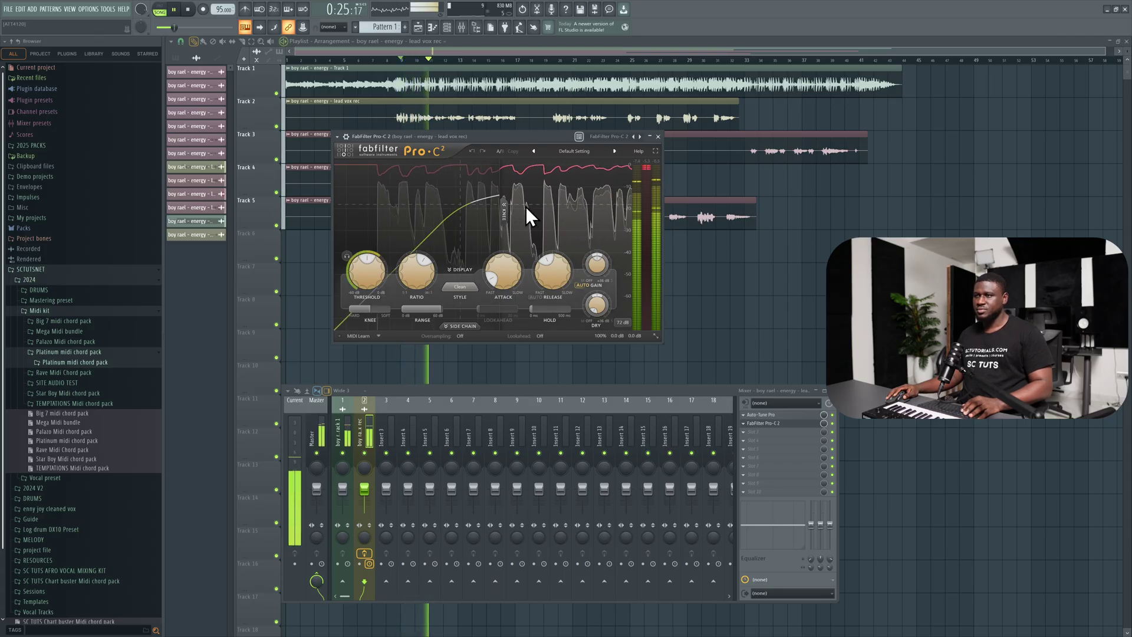
key("space")
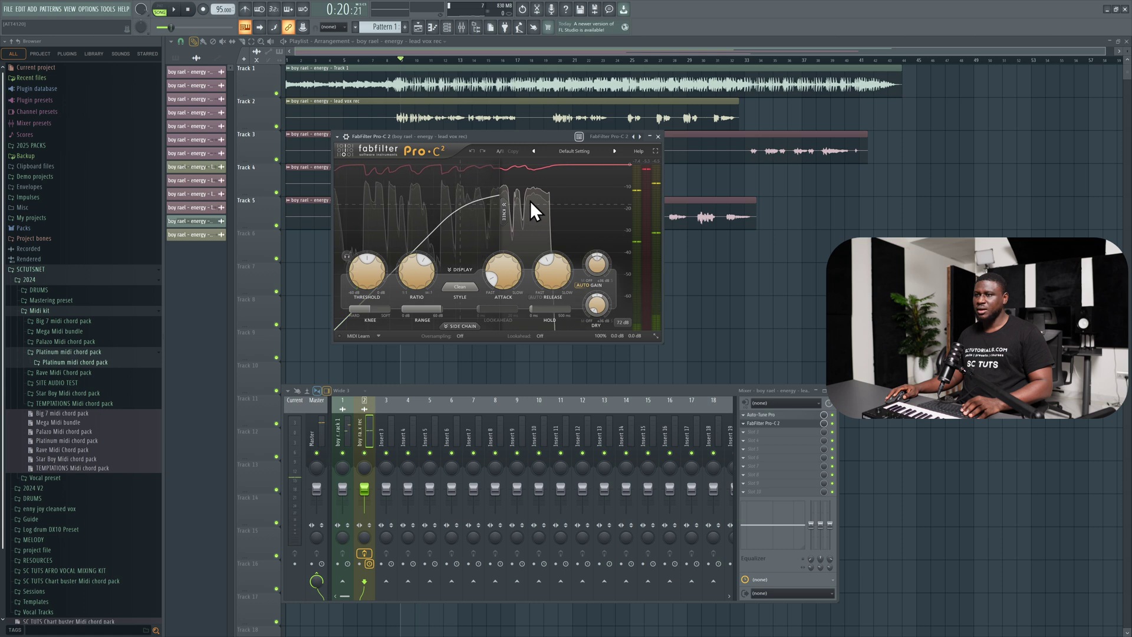
left_click_drag(368, 265, 453, 190)
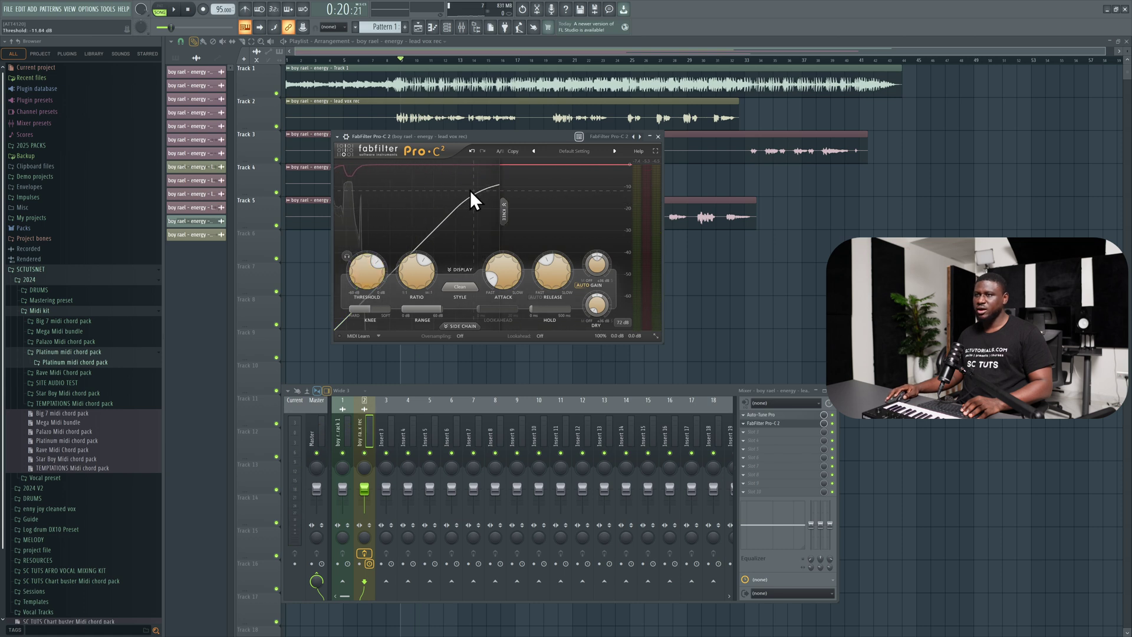
left_click_drag(361, 312, 384, 285)
key("space")
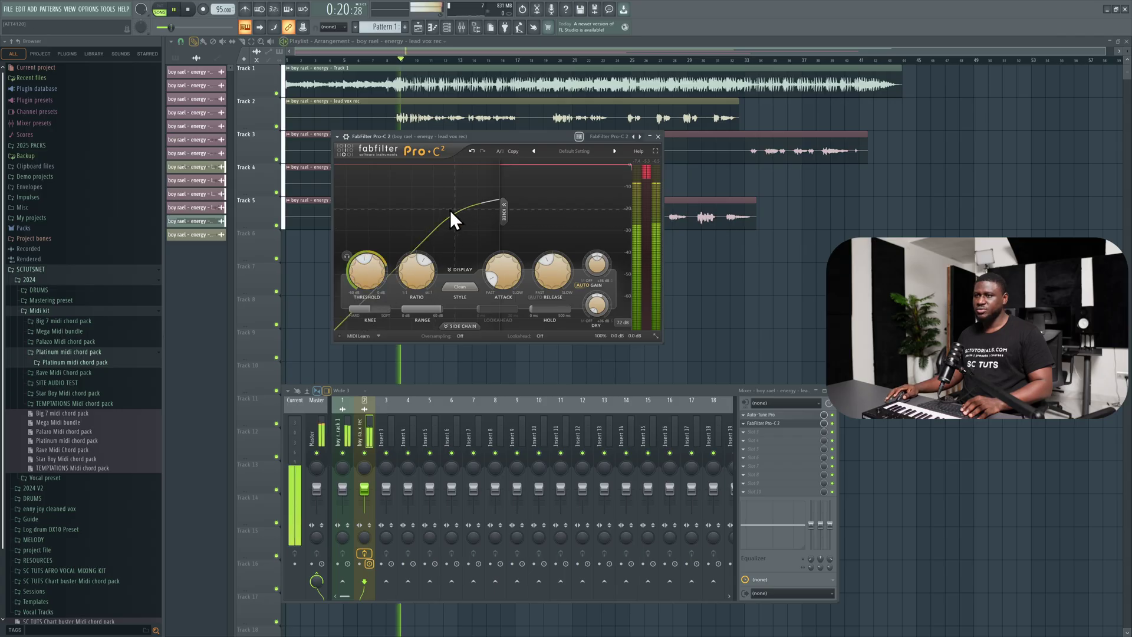
left_click_drag(370, 261, 369, 271)
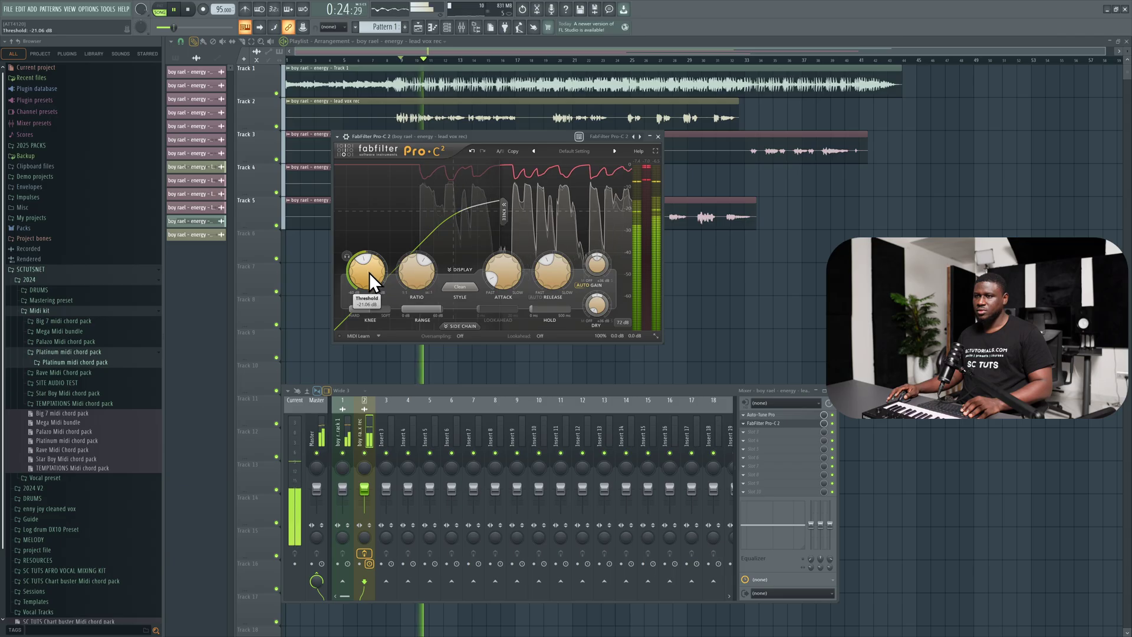
key("space")
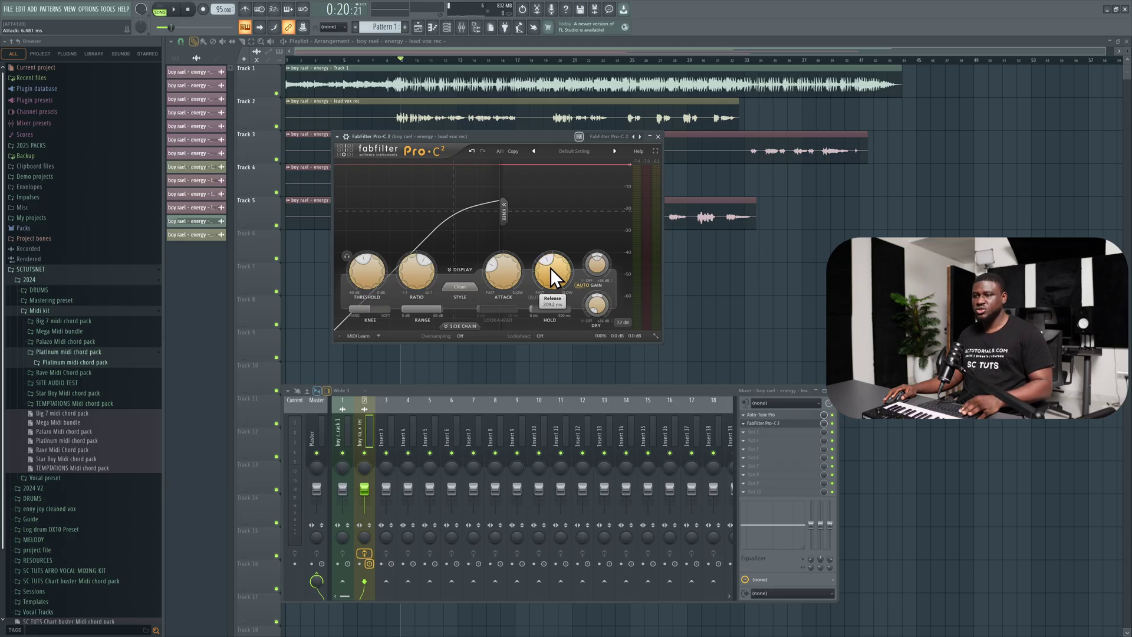
Step: Turn off Pro-C 2's Auto Gain, raise its output gain toward +11 dB, then close it
key("space")
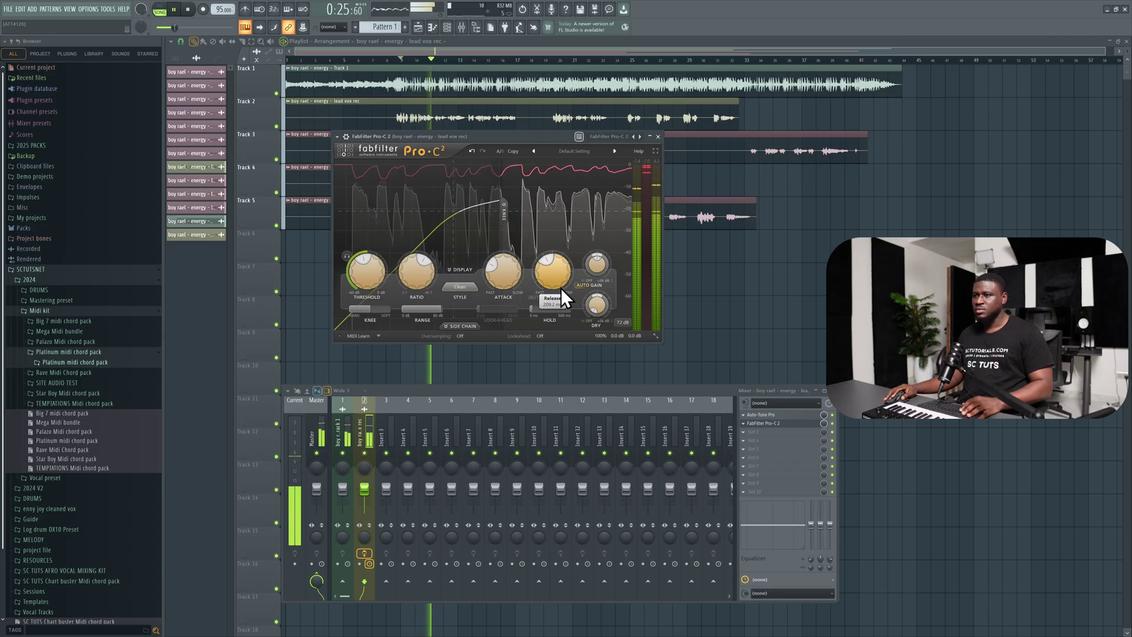
key("space")
left_click(582, 282)
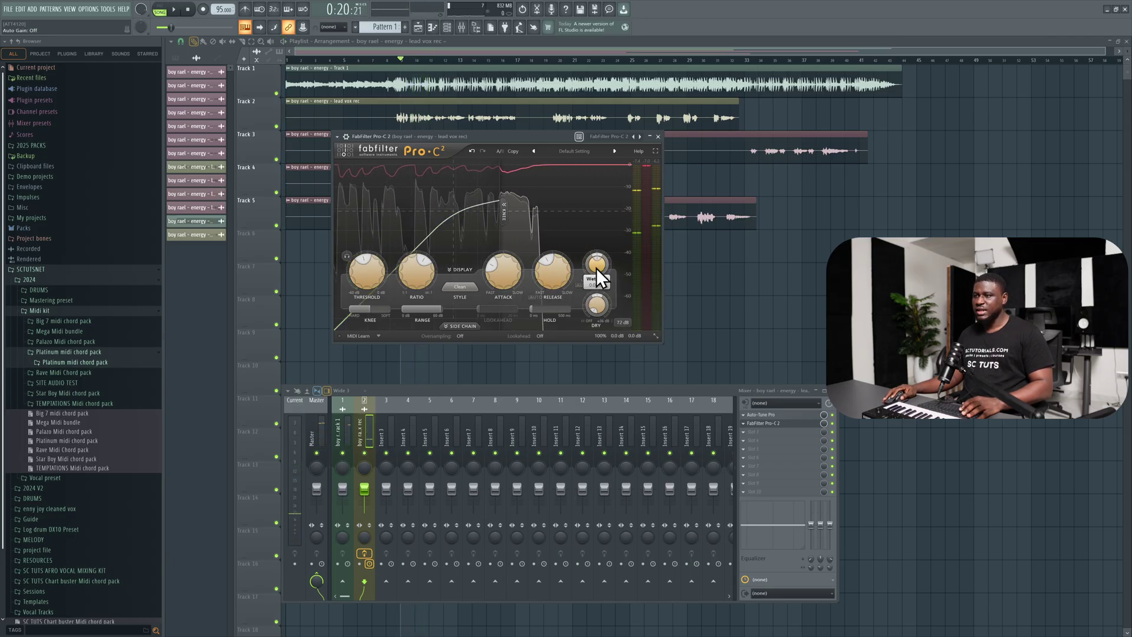
left_click_drag(596, 268, 628, 224)
key("space")
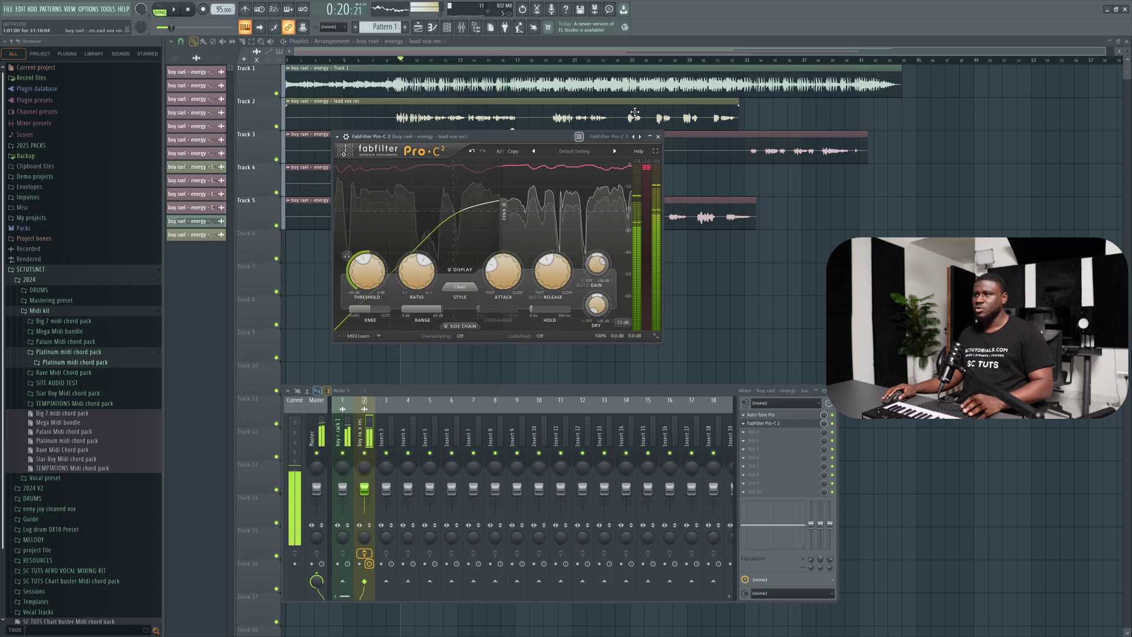
key("space")
left_click(811, 424)
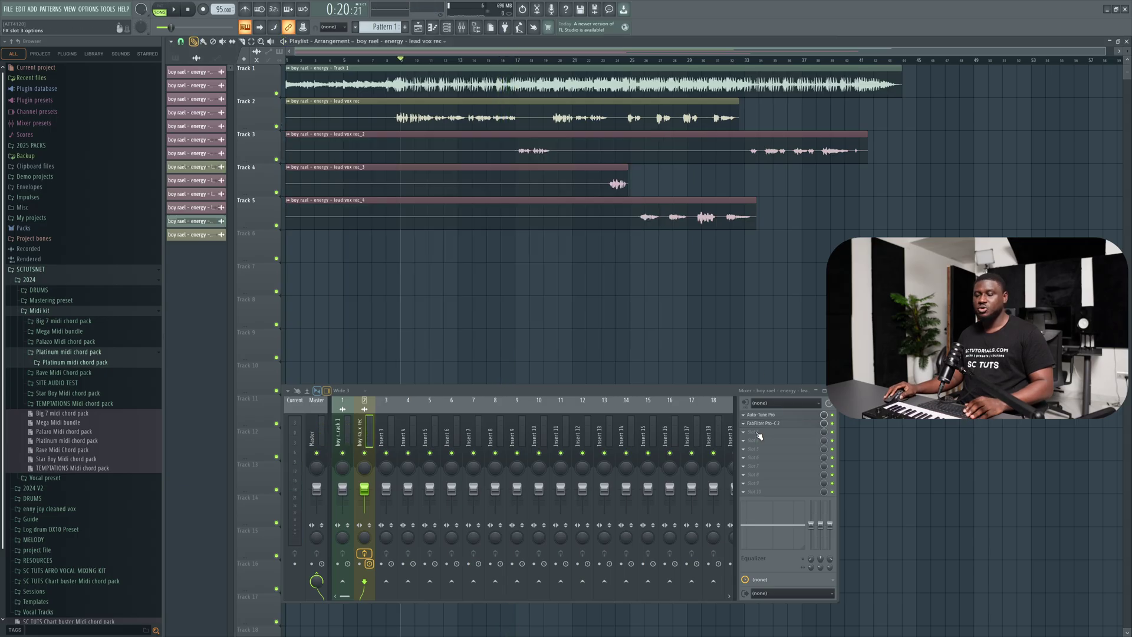
Step: Load Pro-Q 3 into slot 3 and add seven bands across the spectrum
left_click(756, 435)
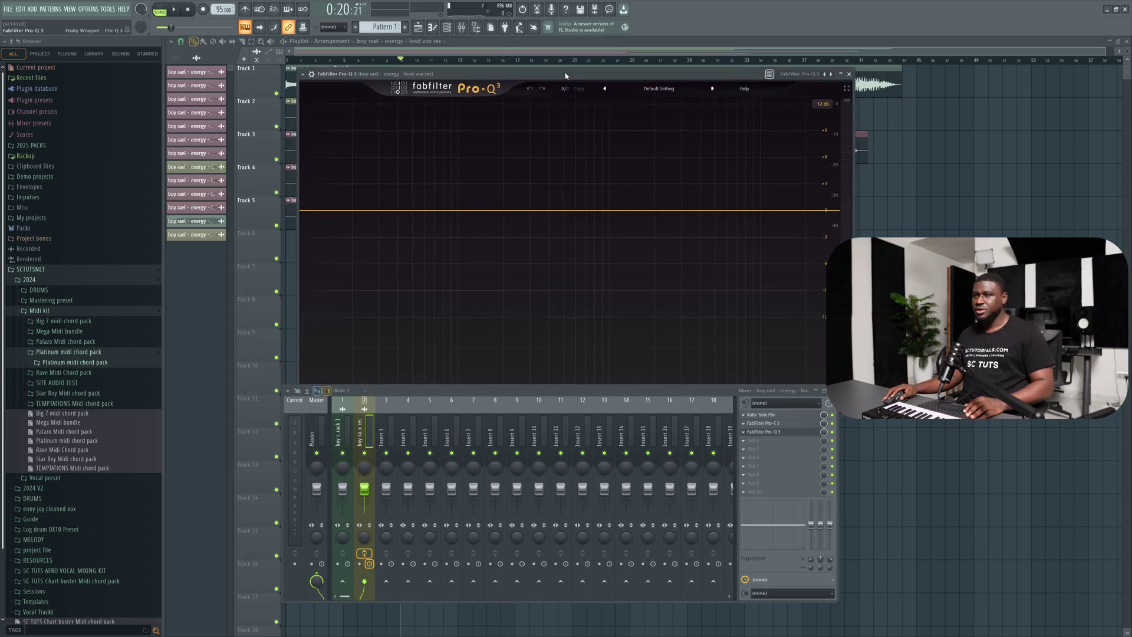
left_click_drag(711, 394, 734, 429)
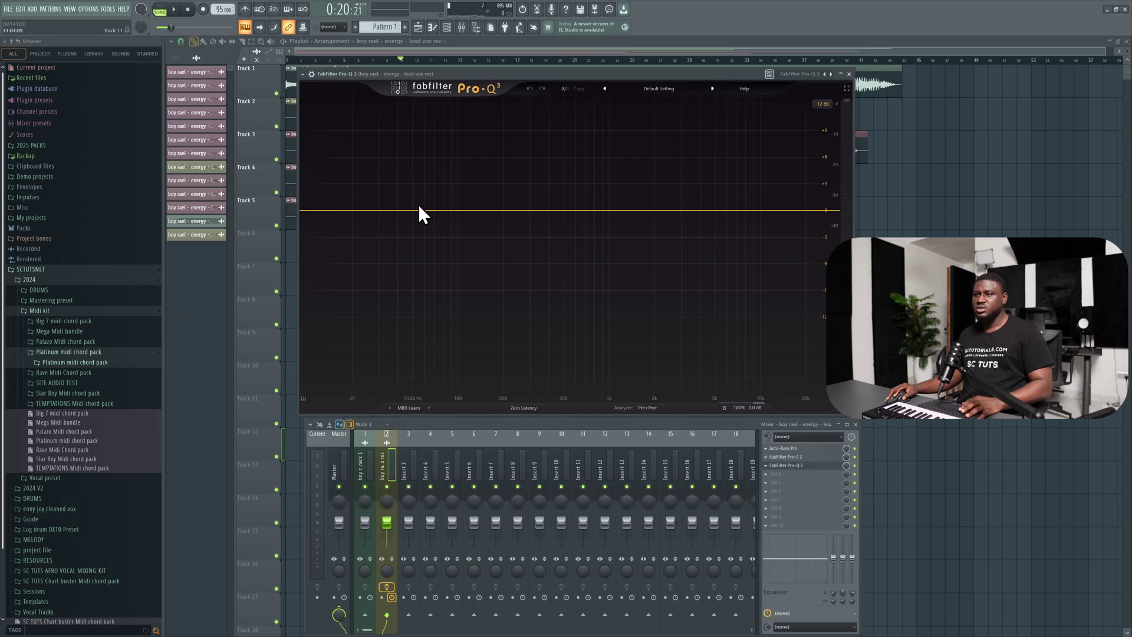
left_click(359, 211)
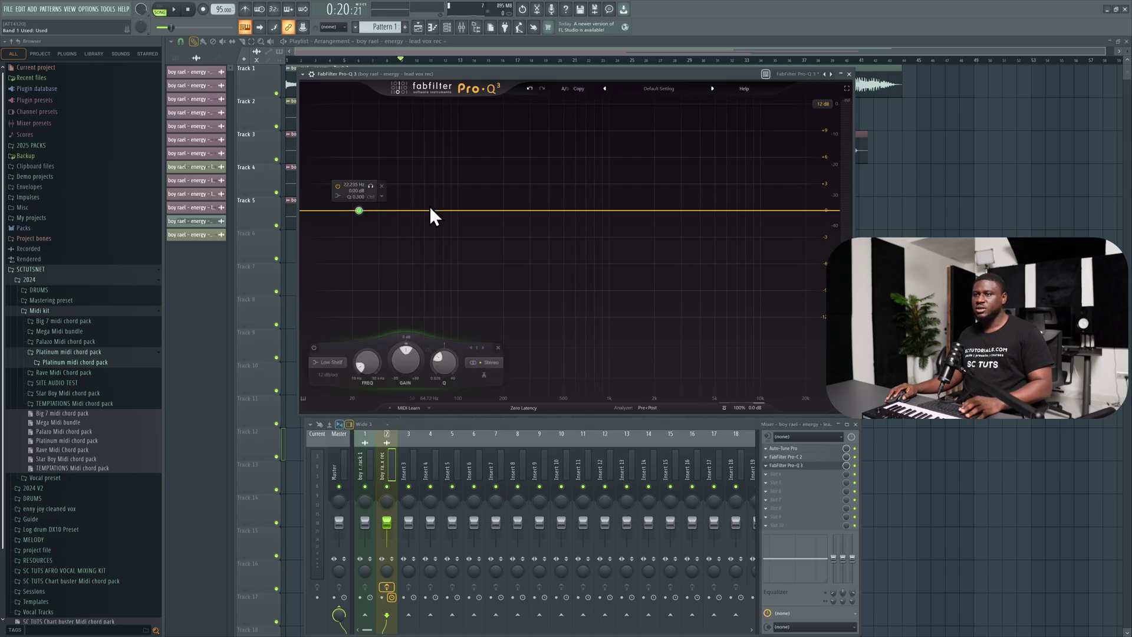
left_click(429, 206)
left_click(523, 211)
left_click(577, 210)
left_click(672, 207)
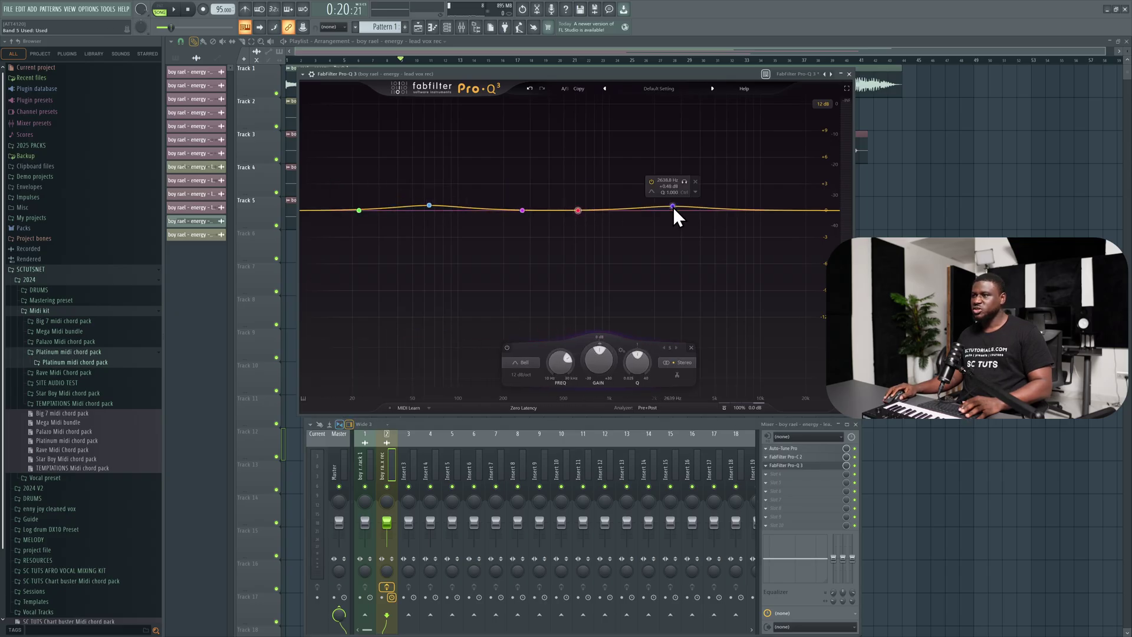
left_click(745, 207)
left_click(773, 207)
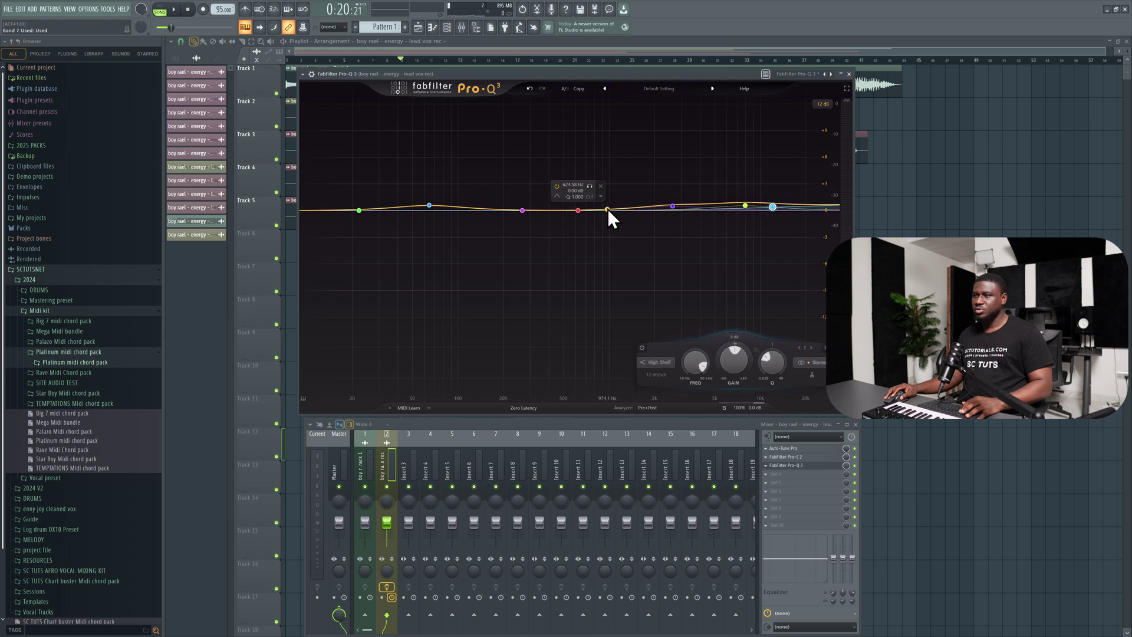
Step: Make band 1 a 72 dB/oct low cut and raise its frequency toward 150 Hz
left_click_drag(361, 210, 359, 239)
left_click(332, 362)
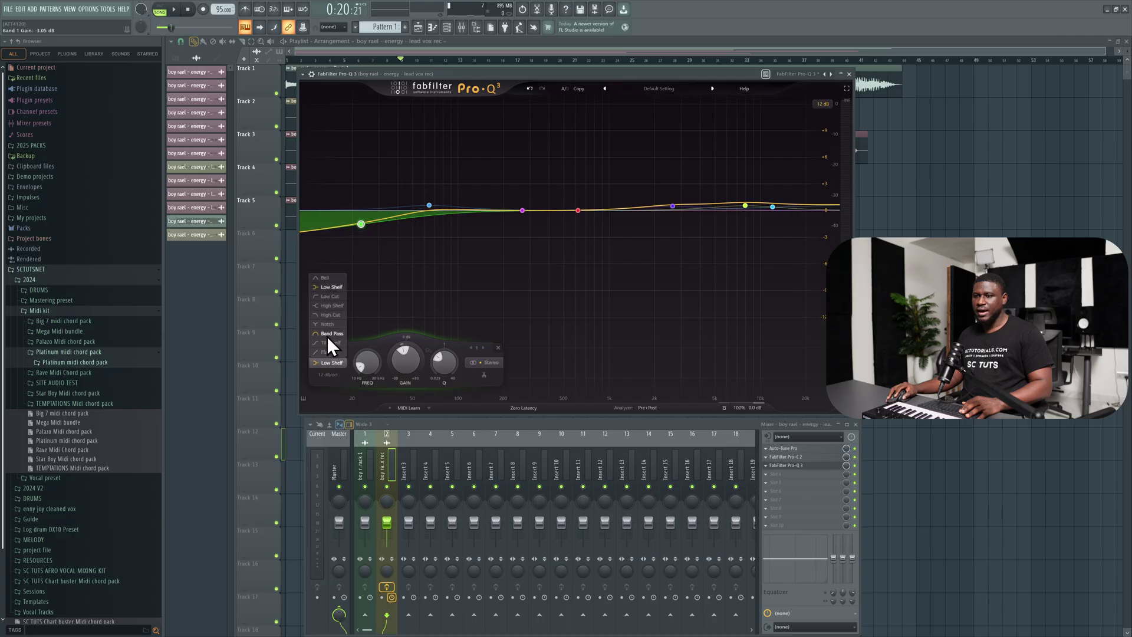
left_click(326, 295)
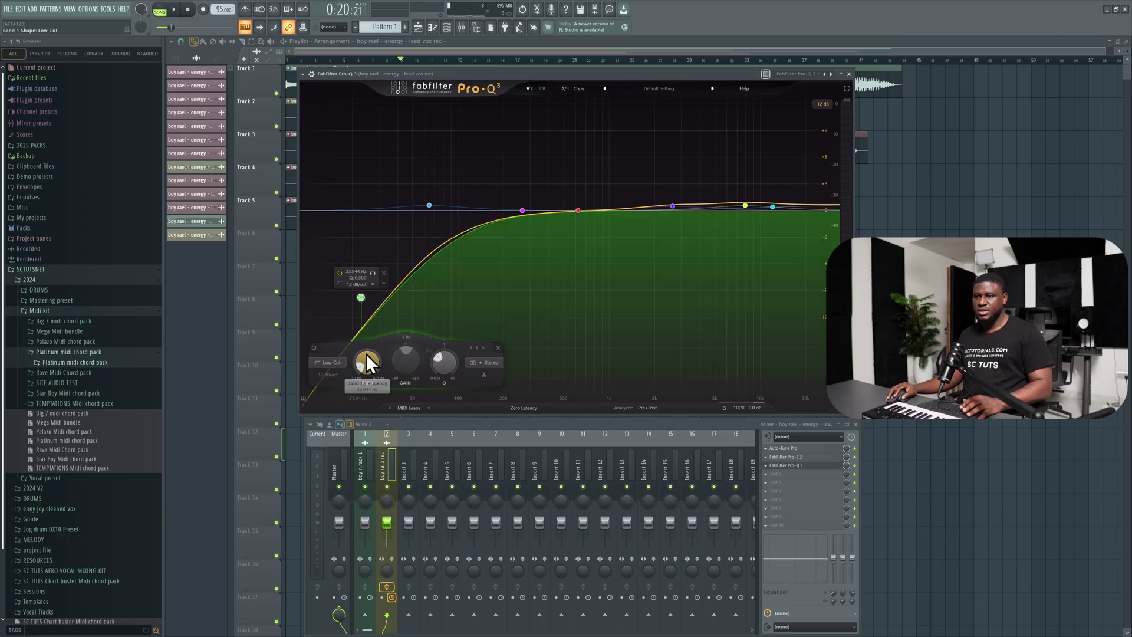
left_click(328, 375)
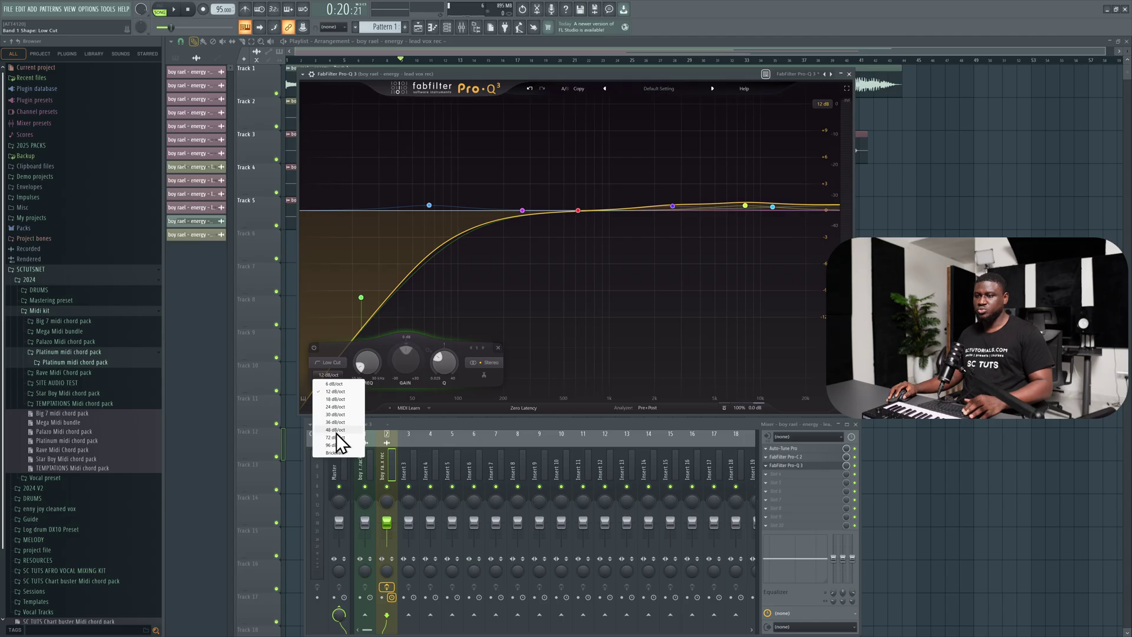
left_click(332, 438)
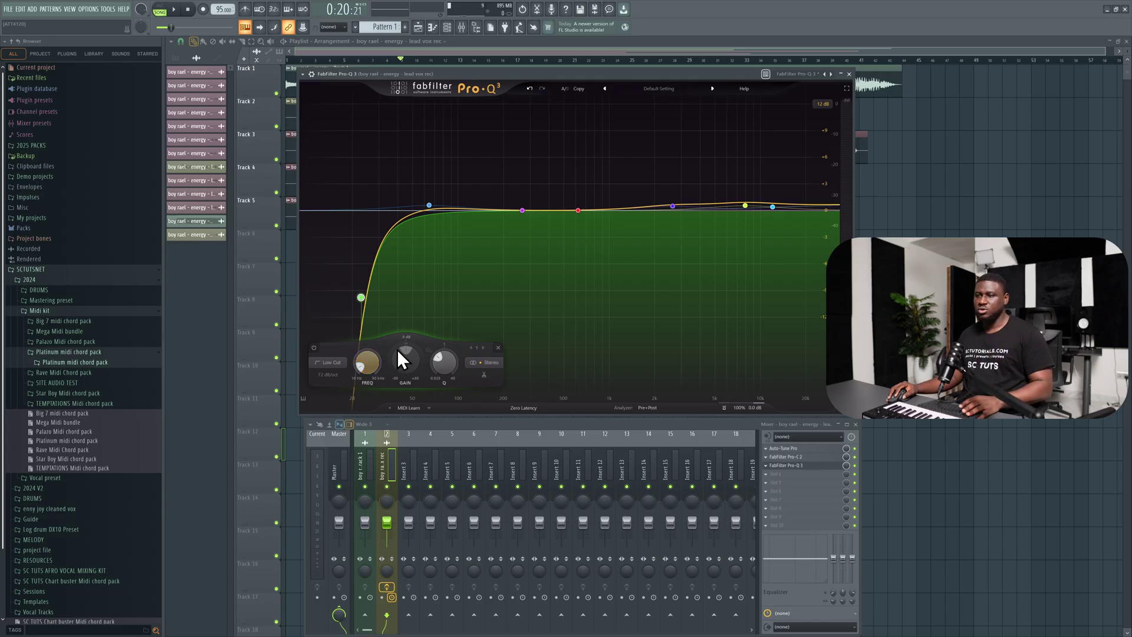
mouse_move(347, 298)
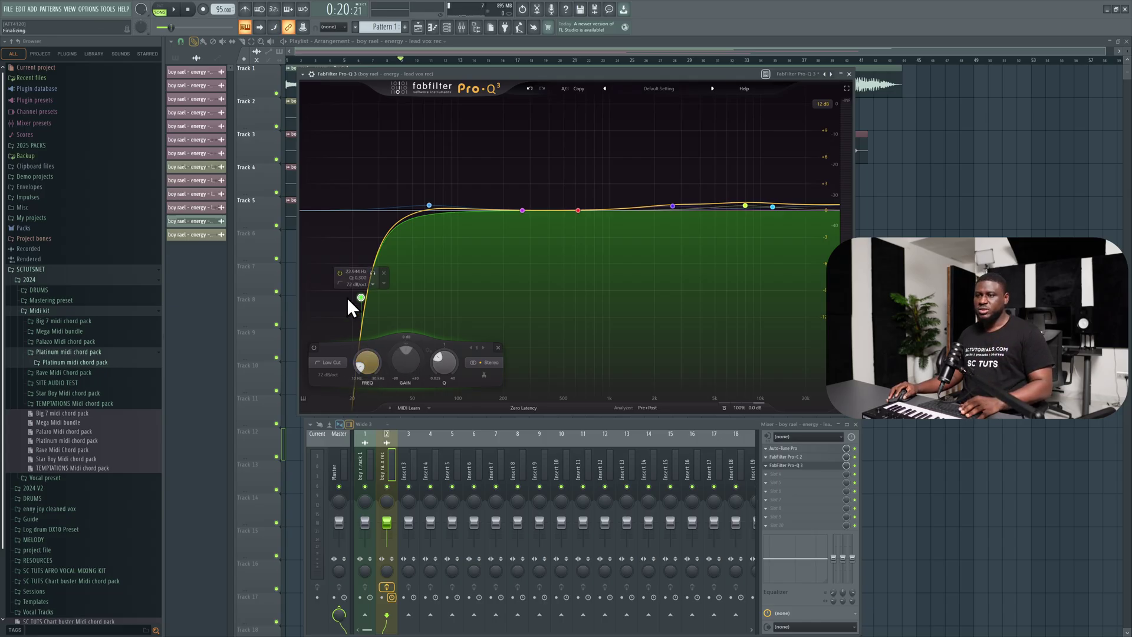
left_click_drag(360, 297, 401, 298)
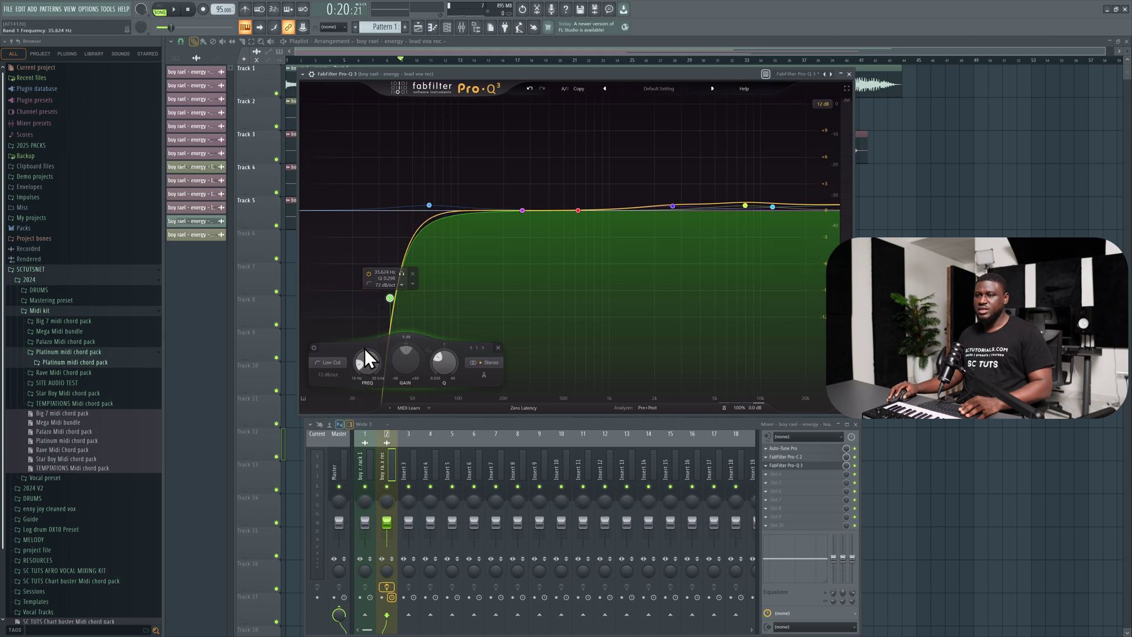
left_click_drag(371, 346, 370, 317)
key("space")
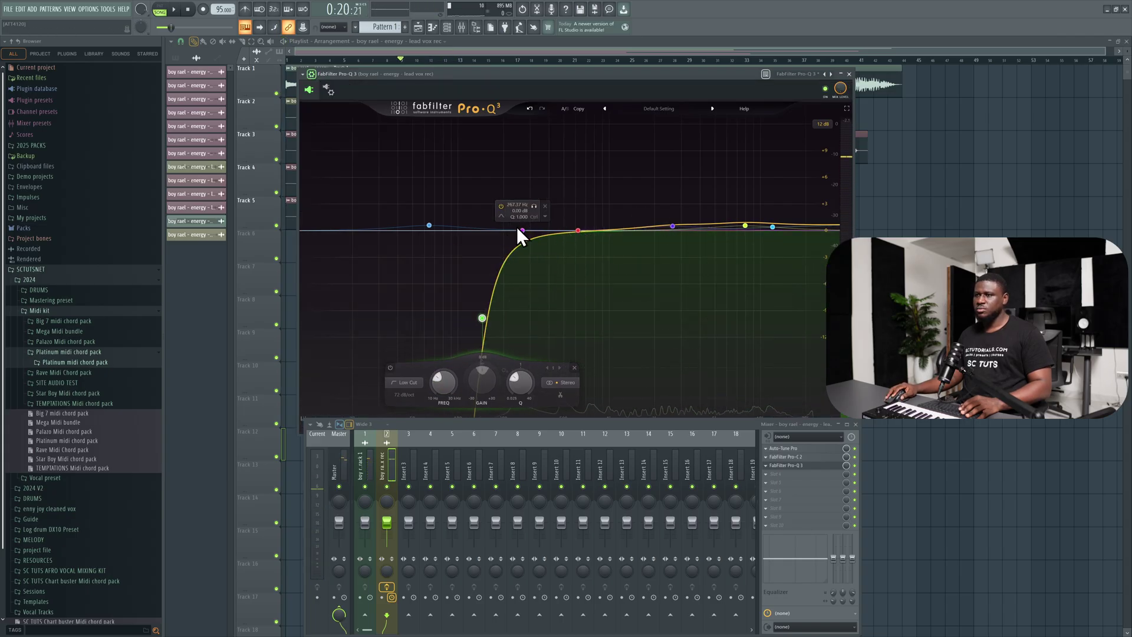
Step: Sweep boosted band 2 to about 573 Hz, then turn it into a -1.38 dB cut
left_click_drag(440, 230, 577, 161)
scroll(550, 221, "up", 8)
key("space")
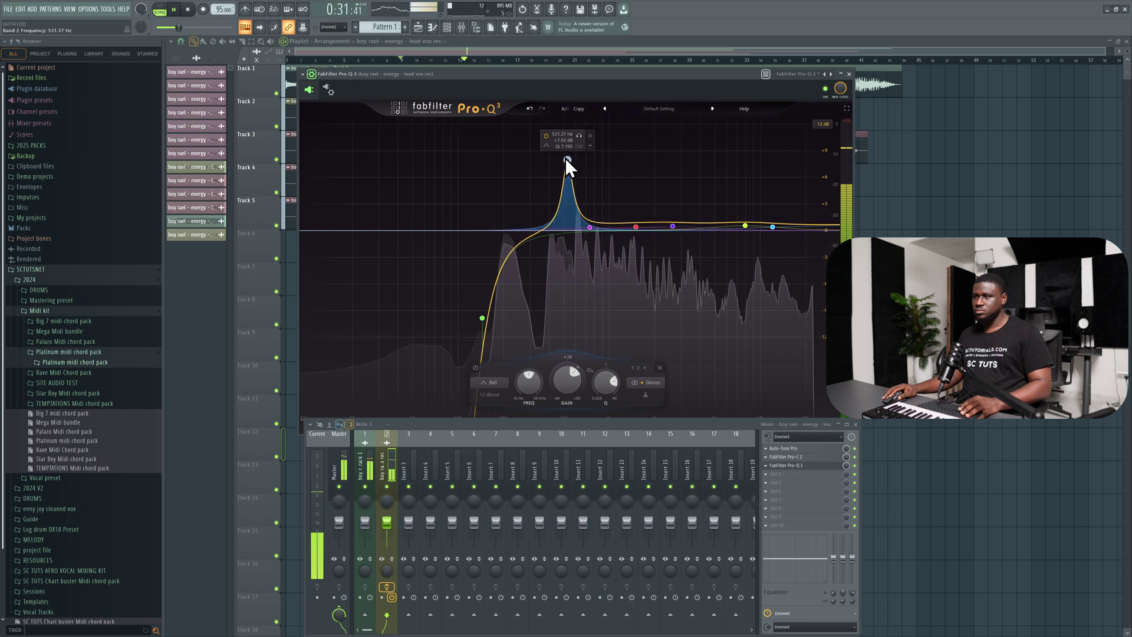
left_click_drag(565, 158, 571, 149)
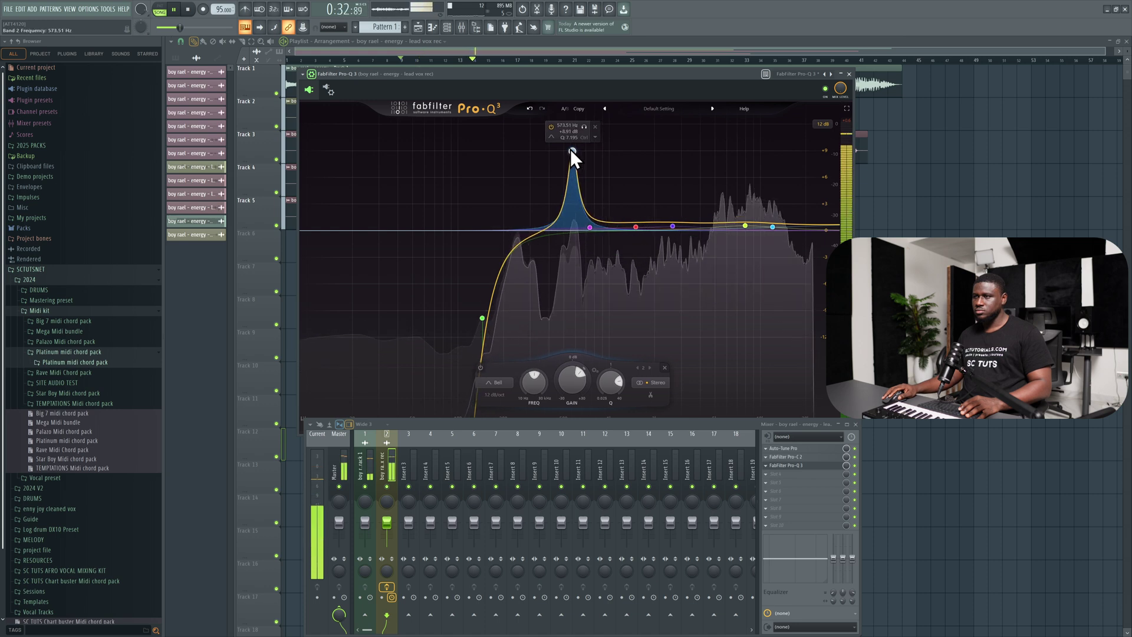
key("space")
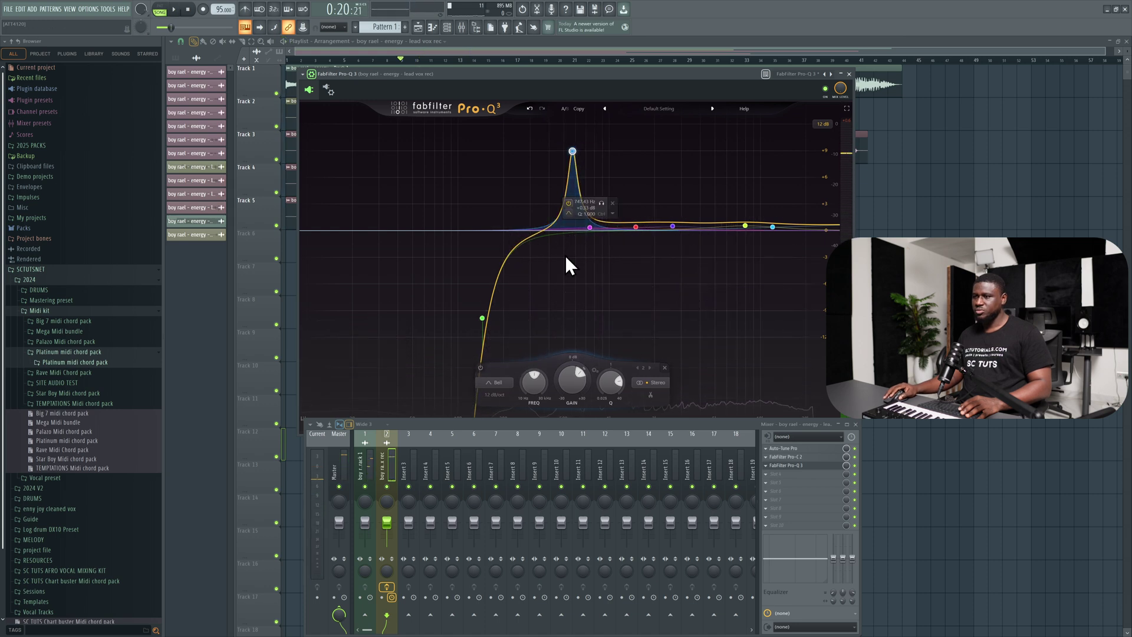
left_click_drag(566, 382, 566, 434)
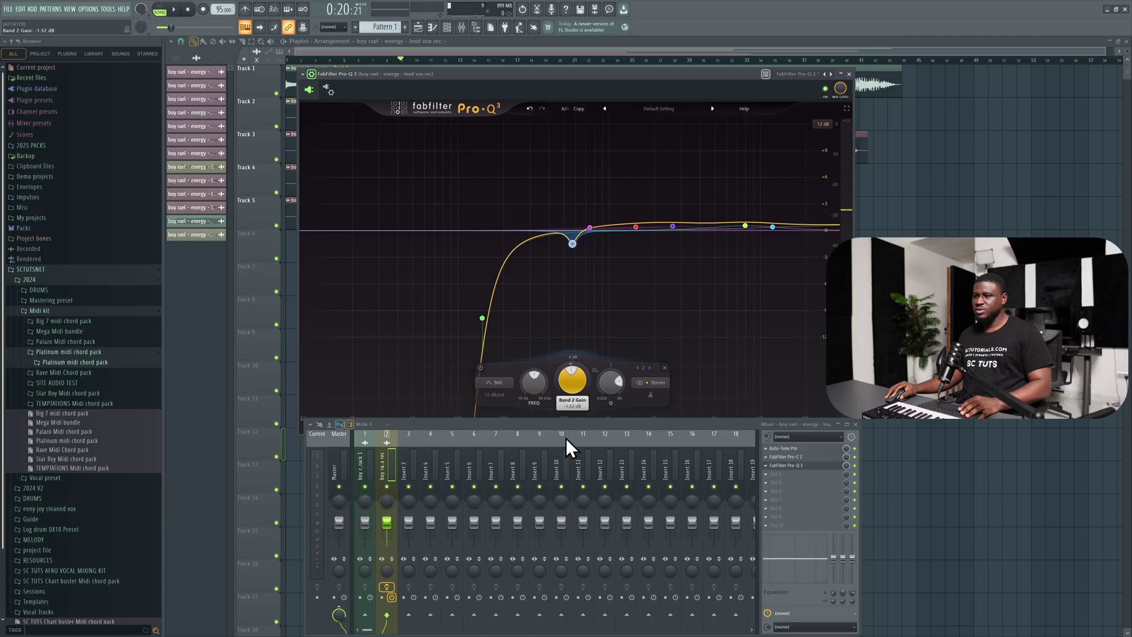
Step: Boost and sweep bands 3–6 for resonances, from about 1028 Hz up to 4247 Hz
mouse_move(588, 223)
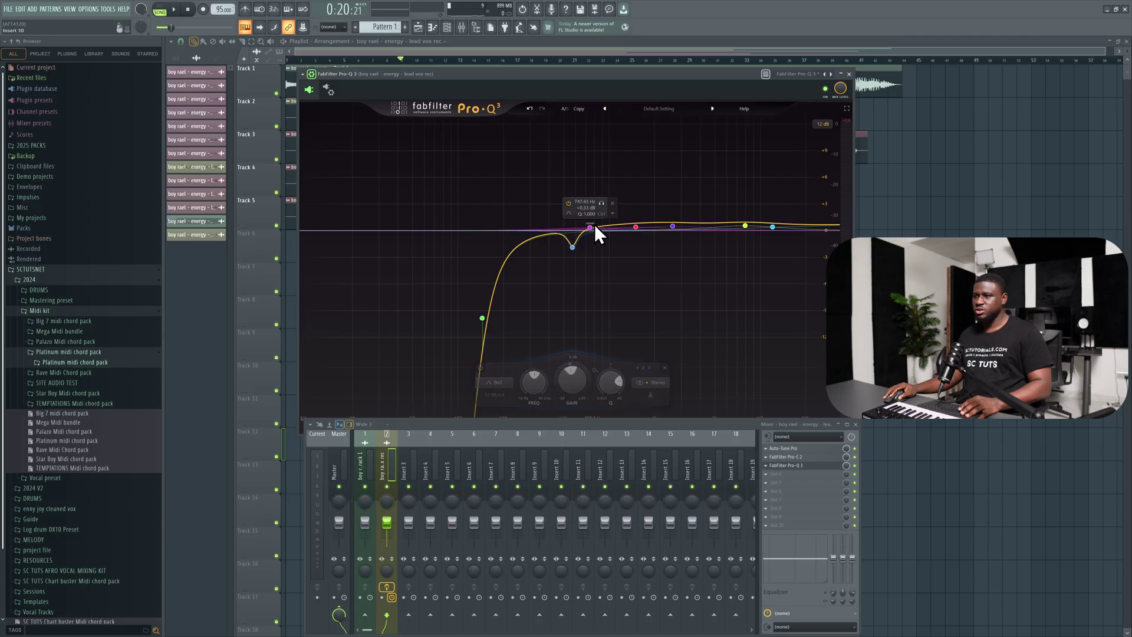
left_click(590, 227)
left_click_drag(589, 225, 617, 153)
scroll(609, 192, "up", 10)
key("space")
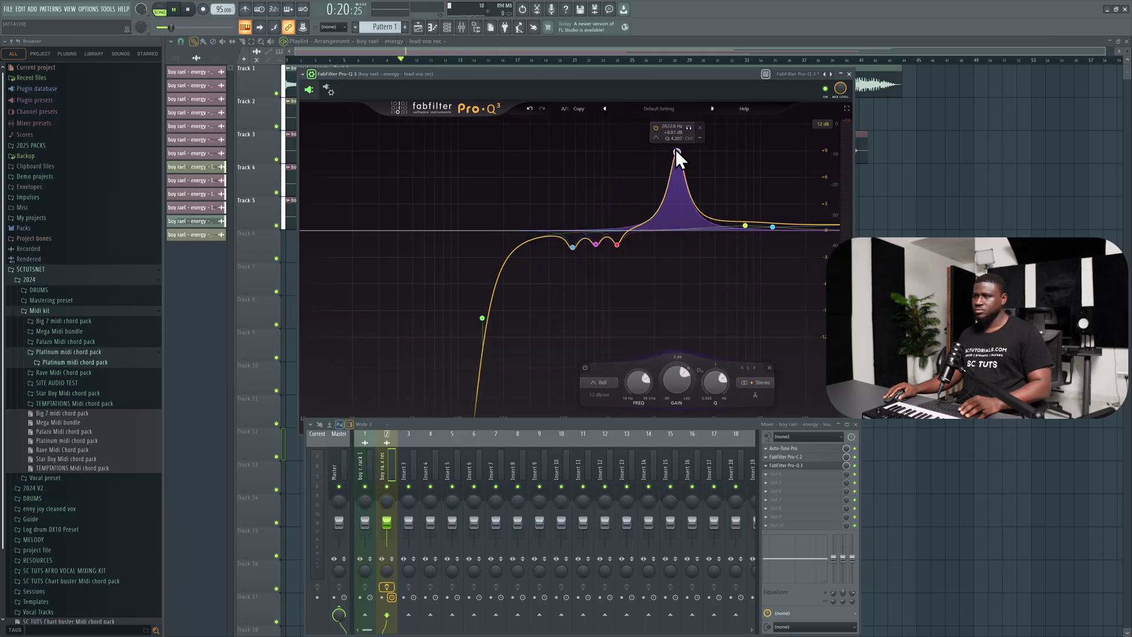
mouse_move(674, 150)
left_mouse_down()
mouse_move(697, 154)
mouse_move(652, 157)
mouse_move(676, 154)
left_mouse_up()
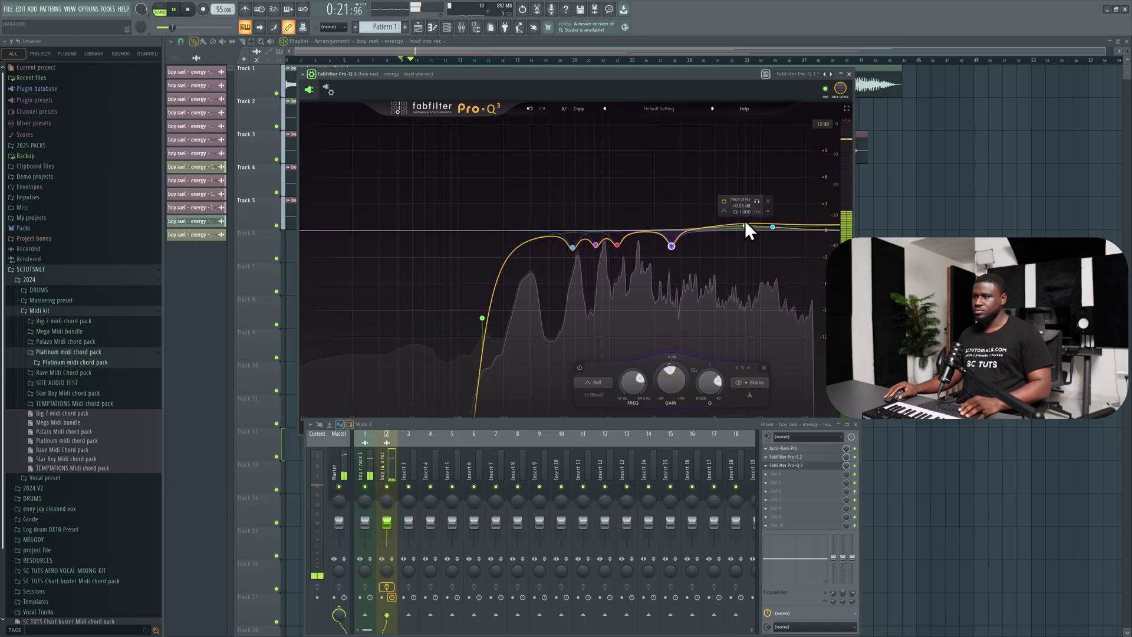
left_click_drag(745, 220, 733, 201)
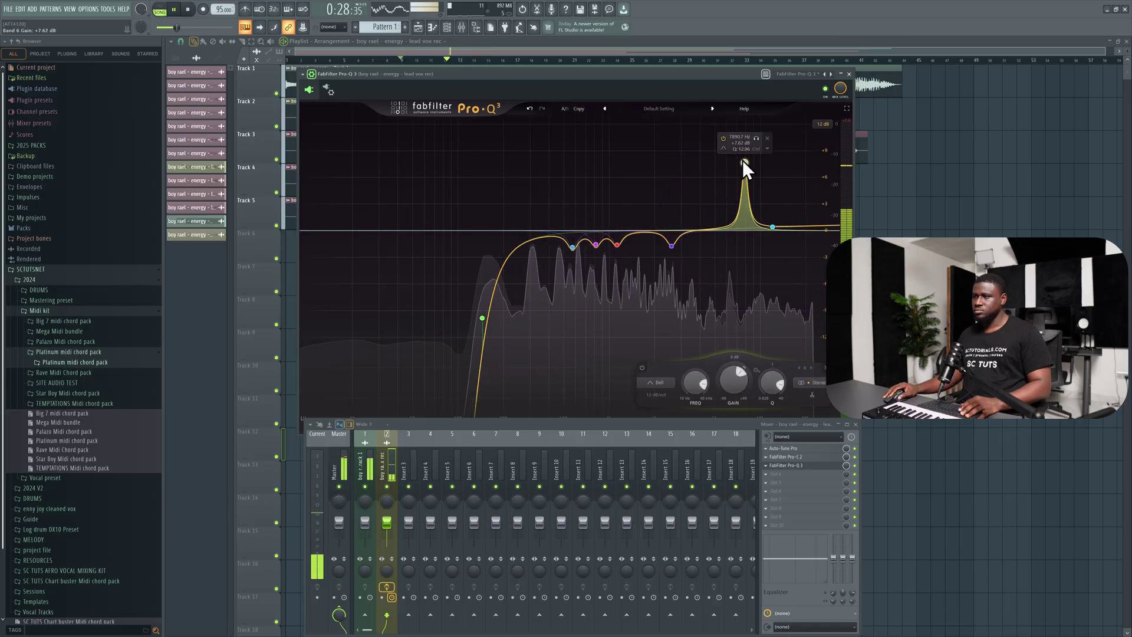
left_click_drag(743, 157, 705, 158)
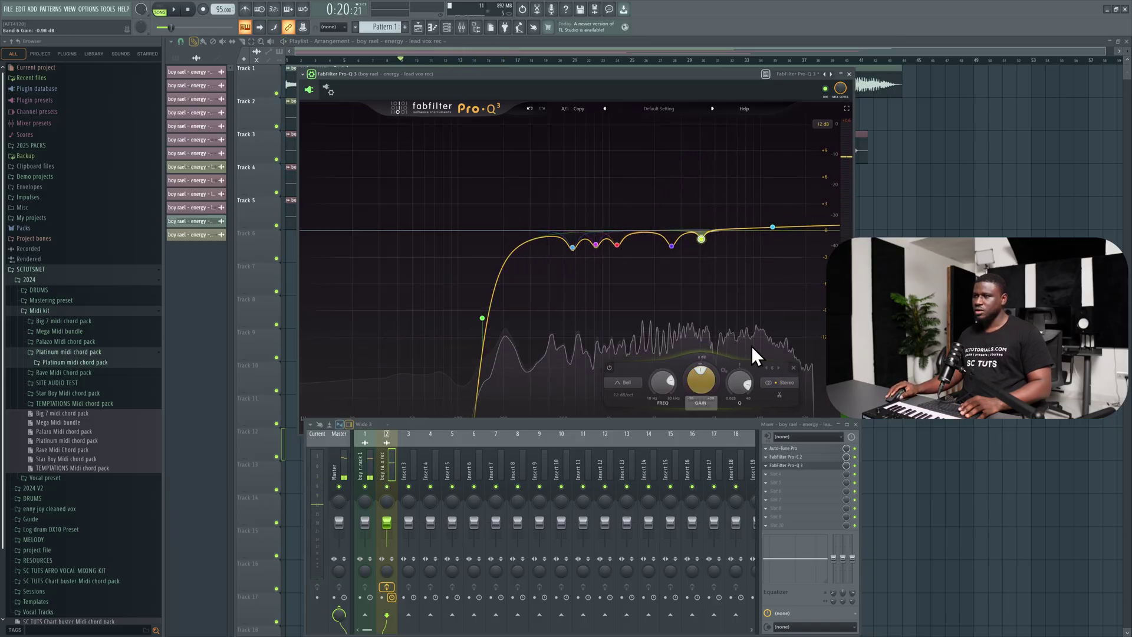
Step: Settle the band 7 high shelf on a gentle lift of about +1.2 dB near 10 kHz
mouse_move(763, 252)
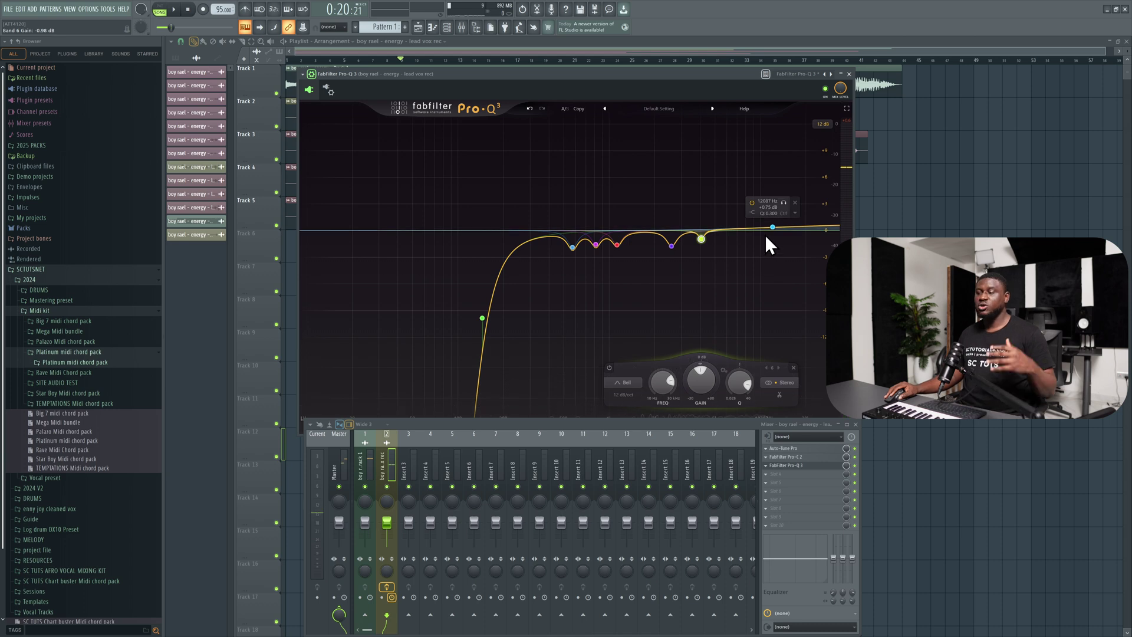
left_click_drag(773, 227, 770, 238)
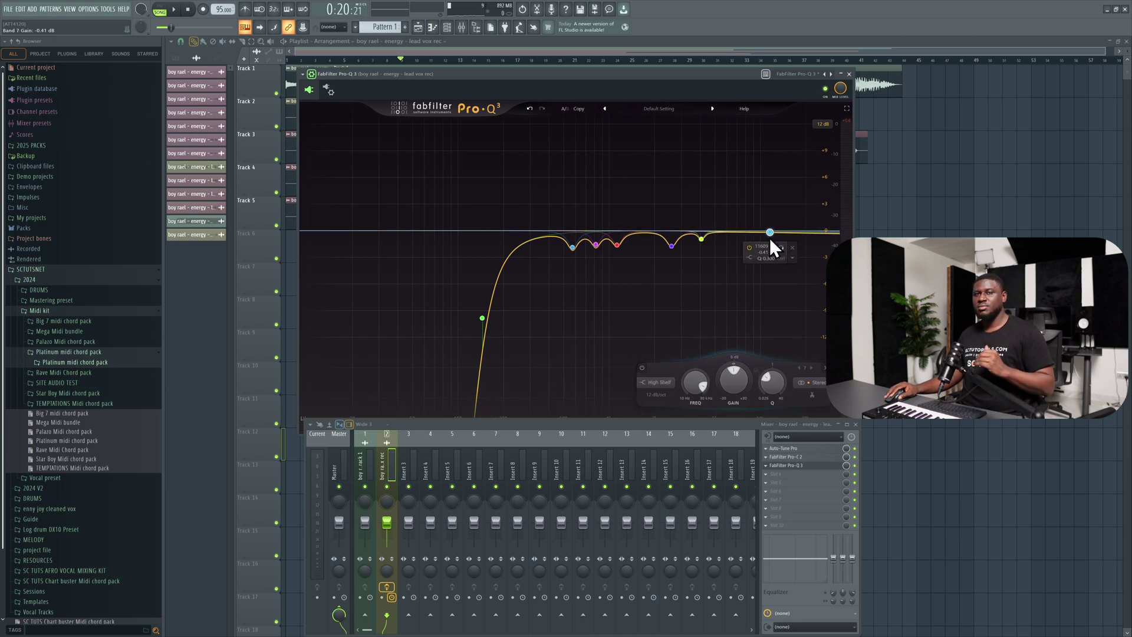
left_click_drag(770, 238, 767, 225)
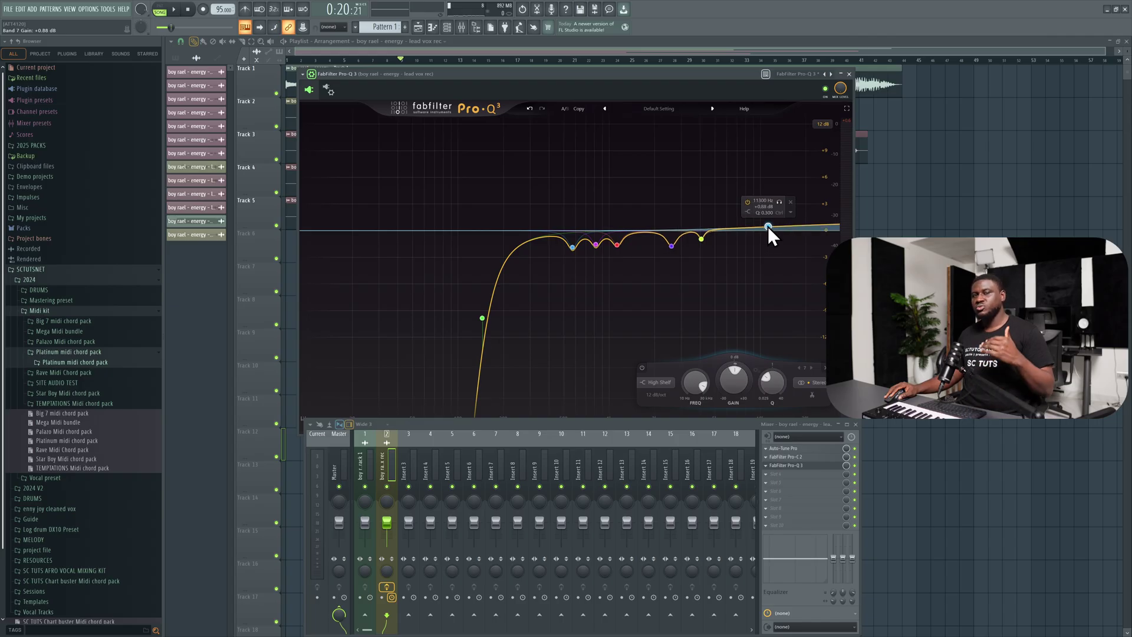
left_click_drag(767, 225, 763, 247)
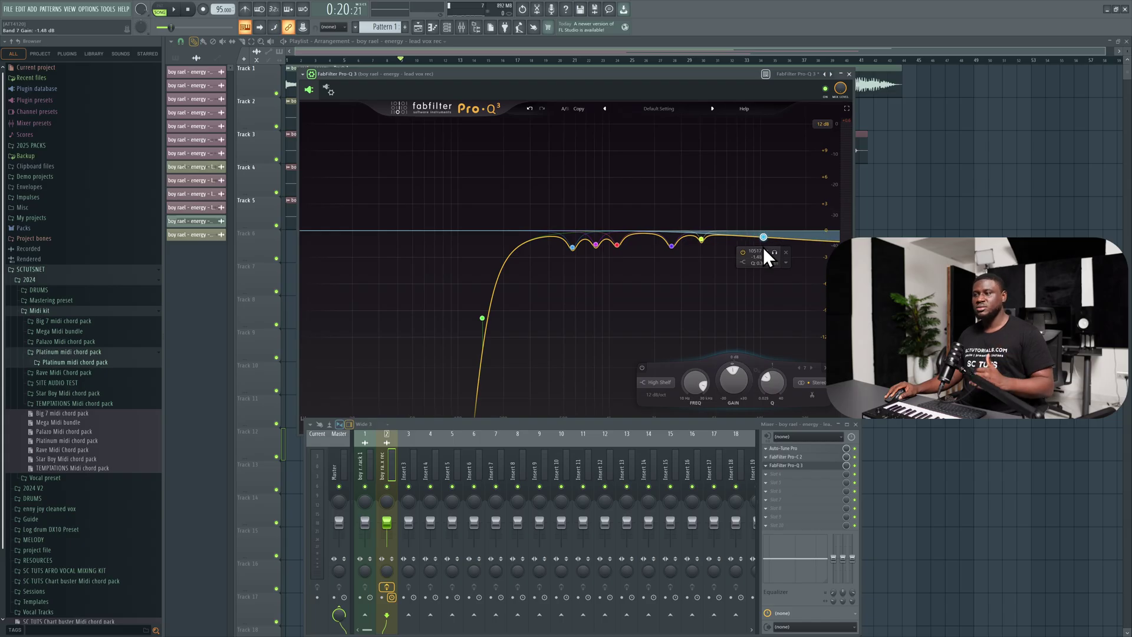
left_click_drag(762, 247, 764, 224)
key("space")
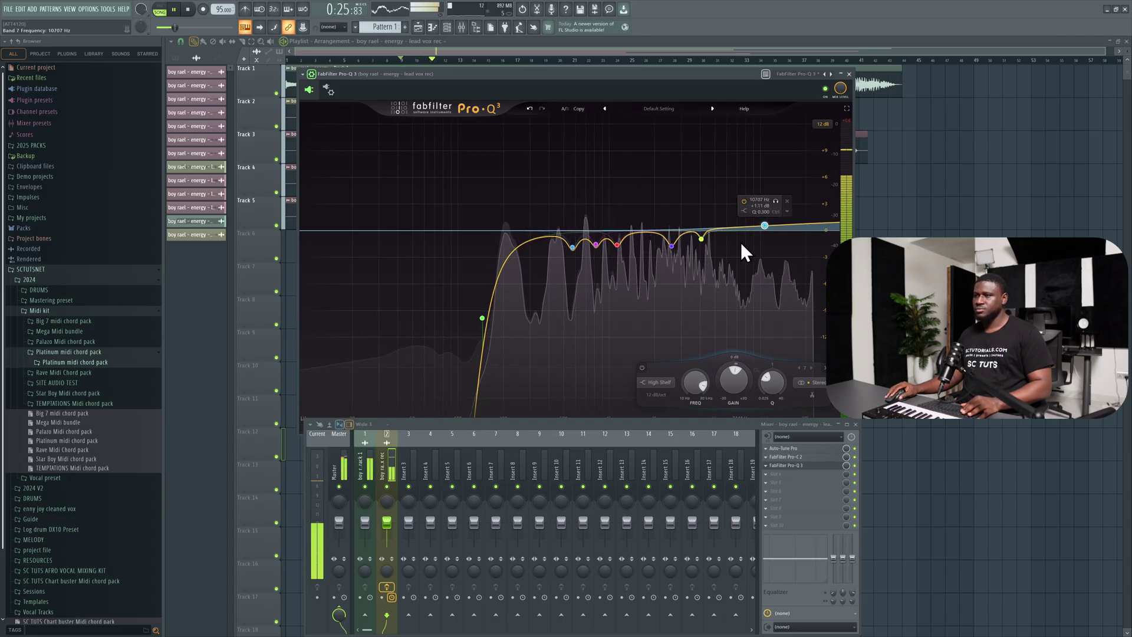
mouse_move(672, 247)
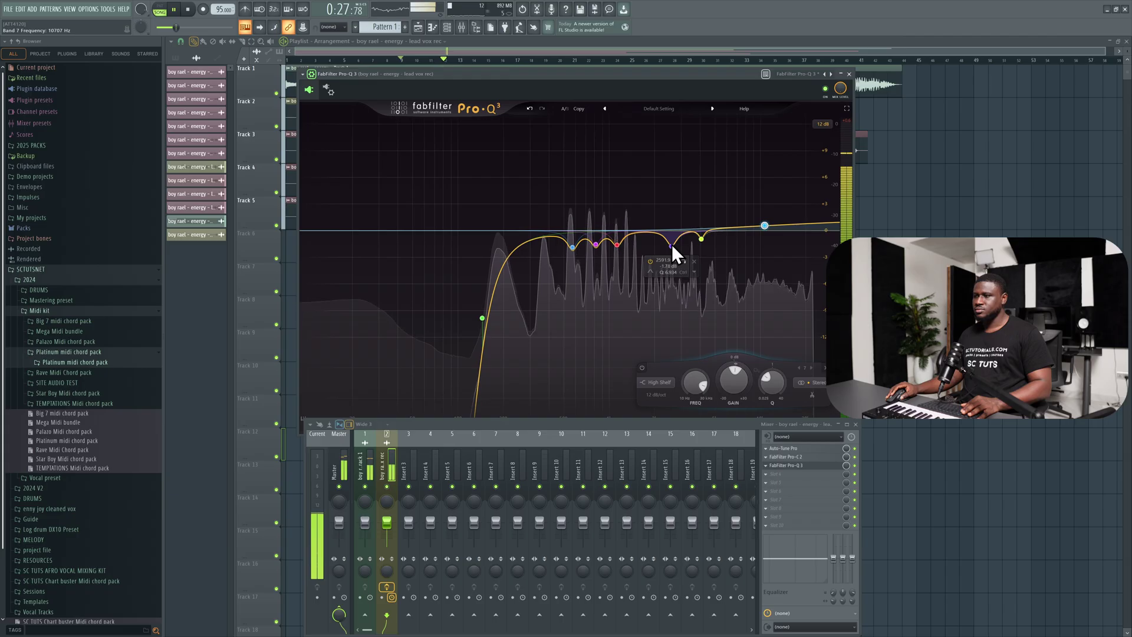
mouse_move(690, 224)
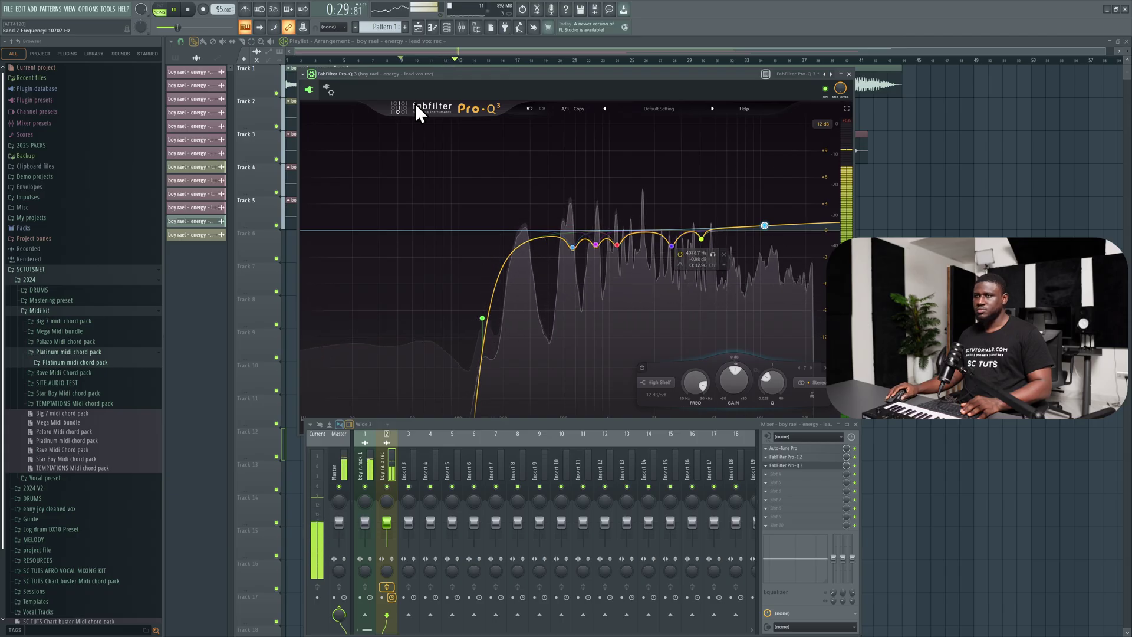
left_click(324, 75)
Step: Audition the EQ'd lead vocal again with the wrapper's detailed settings shown
key("space")
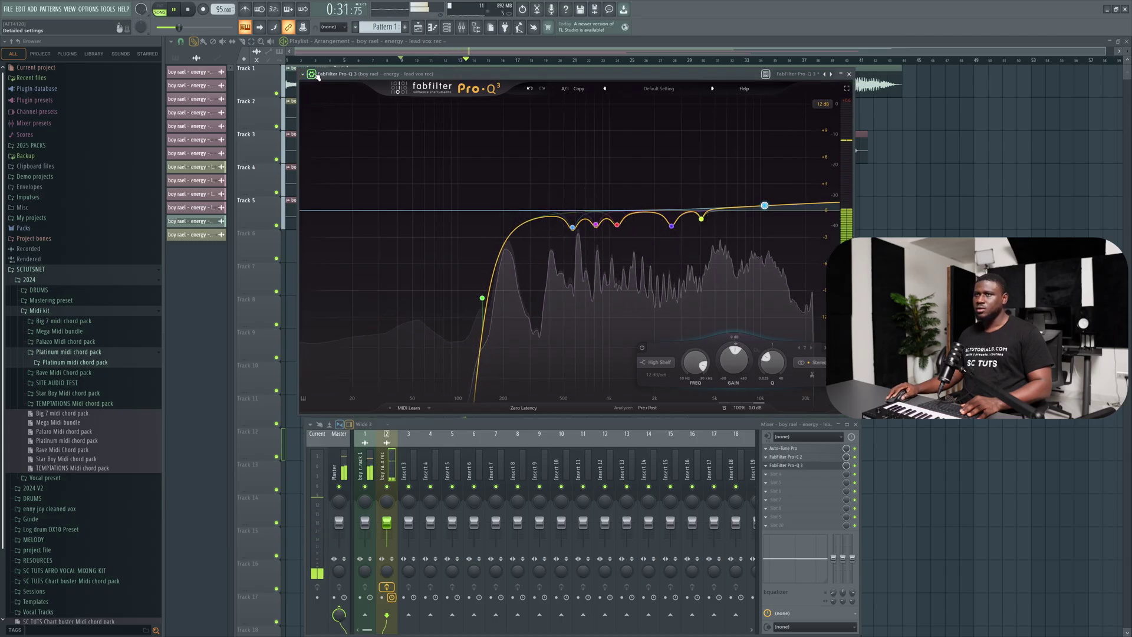
left_click(326, 79)
key("space")
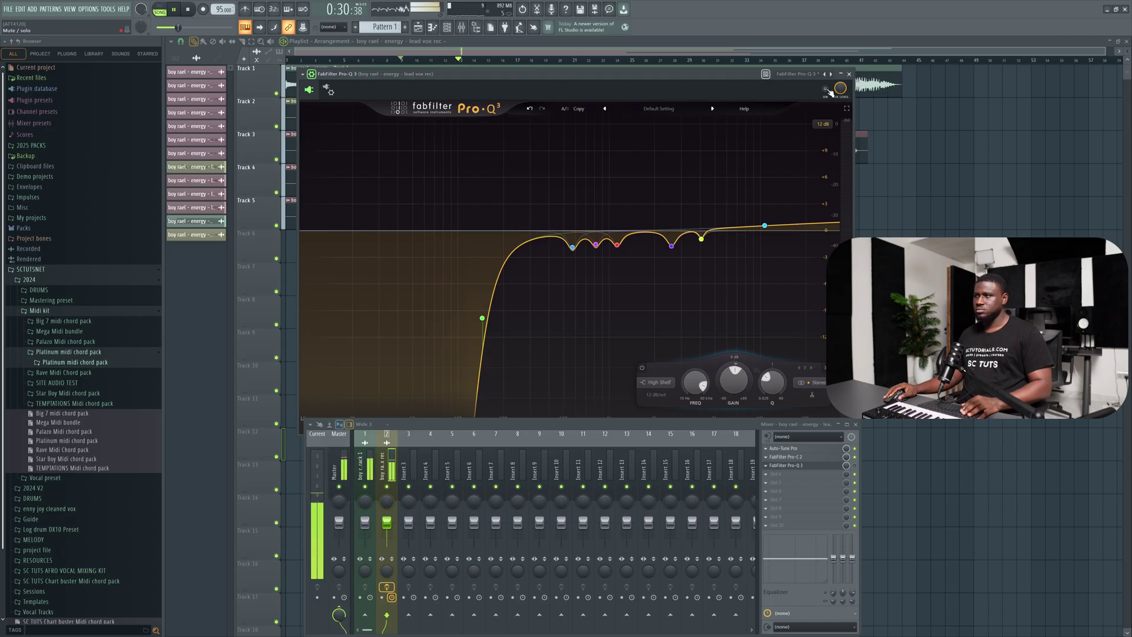
key("space")
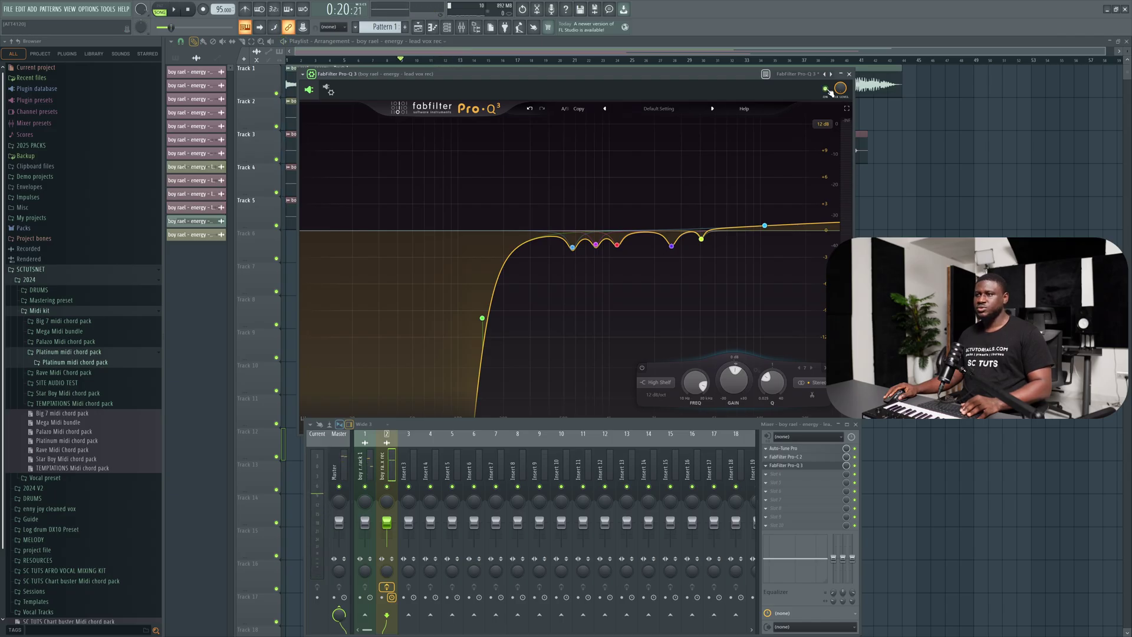
key("space")
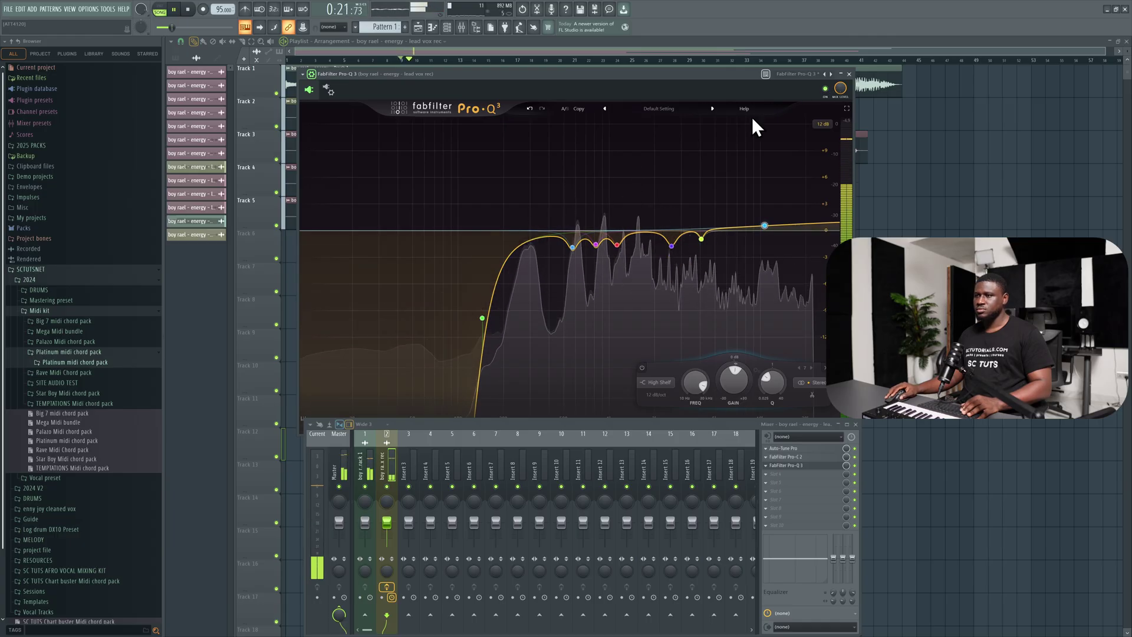
mouse_move(500, 322)
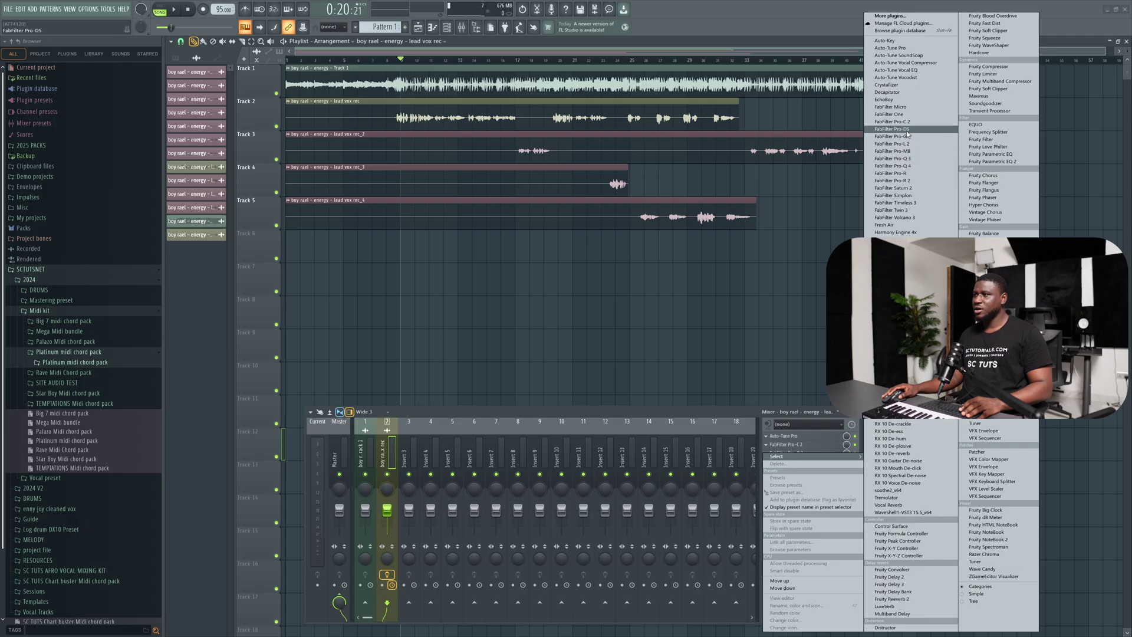
Step: Load FabFilter Pro-DS into the next vocal insert slot and audition it
left_click(906, 130)
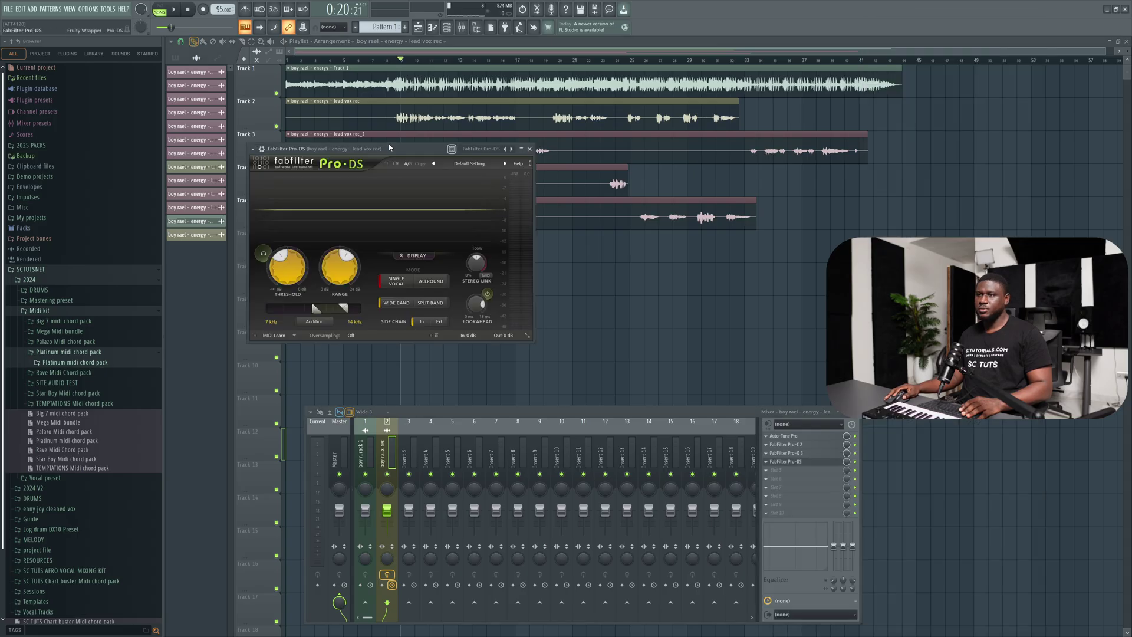
left_click_drag(389, 147, 488, 148)
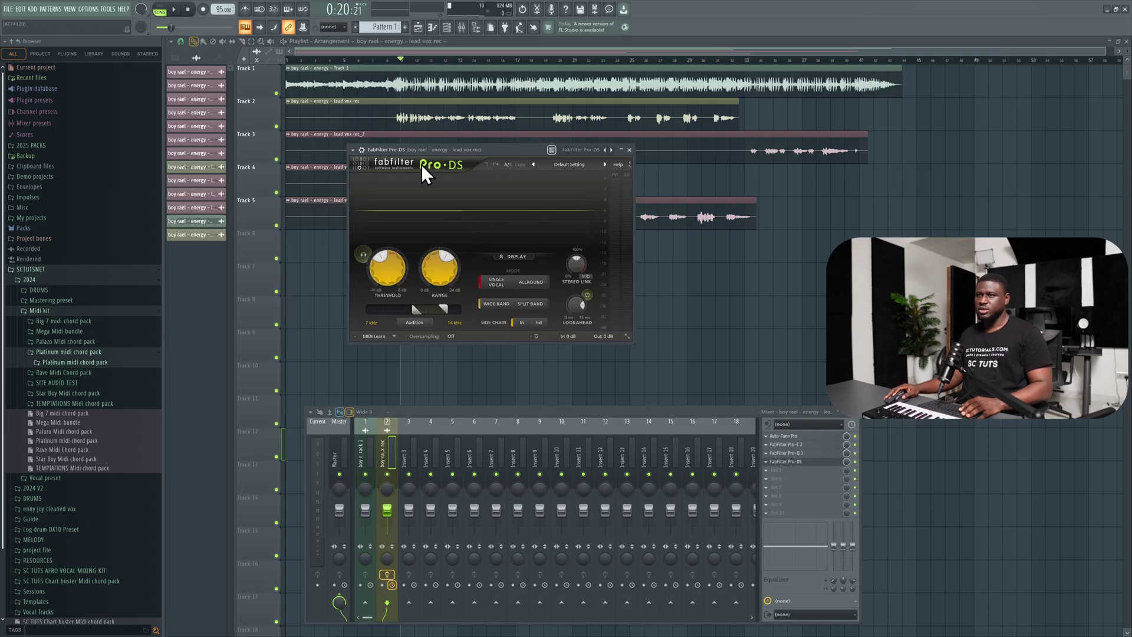
key("space")
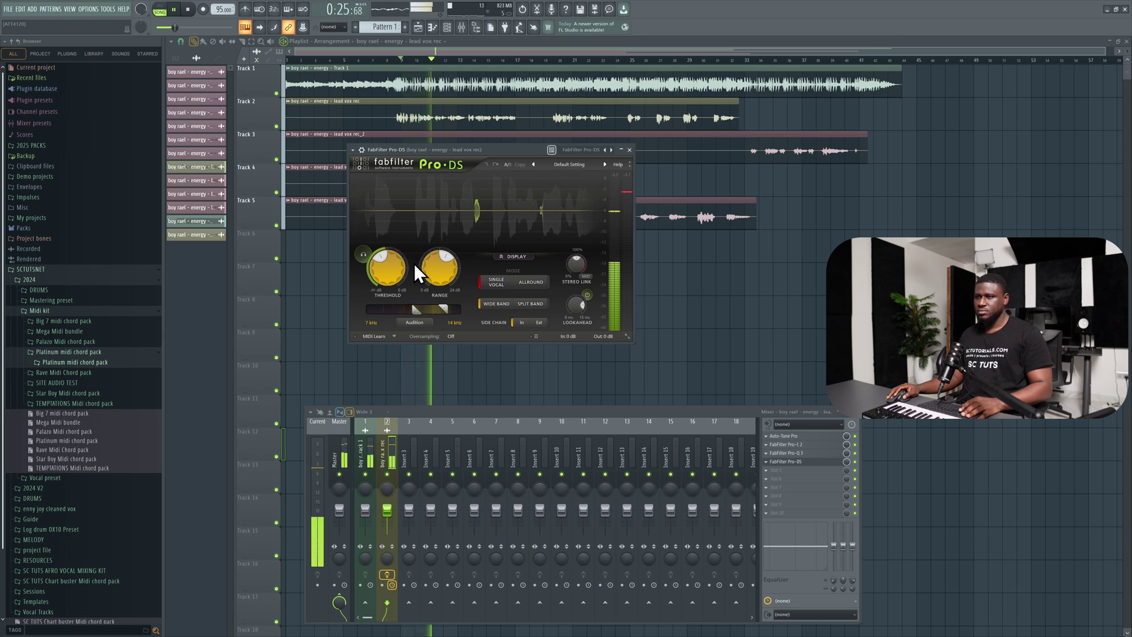
key("space")
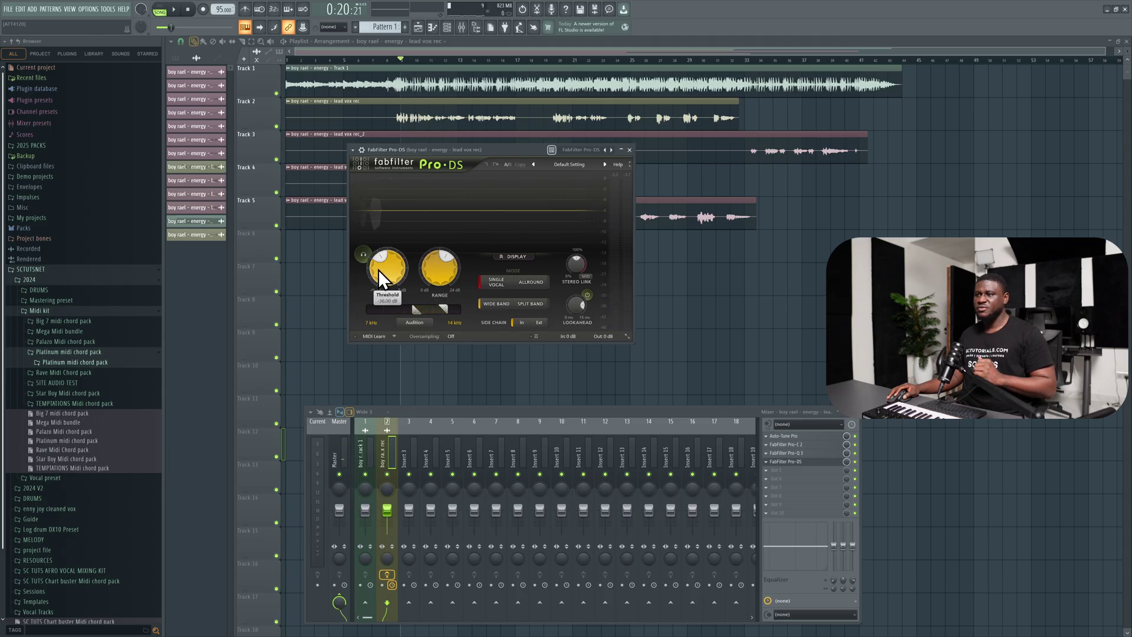
Step: Sweep the Pro-DS threshold during playback and settle it at about -30 dB
left_click_drag(380, 267, 385, 260)
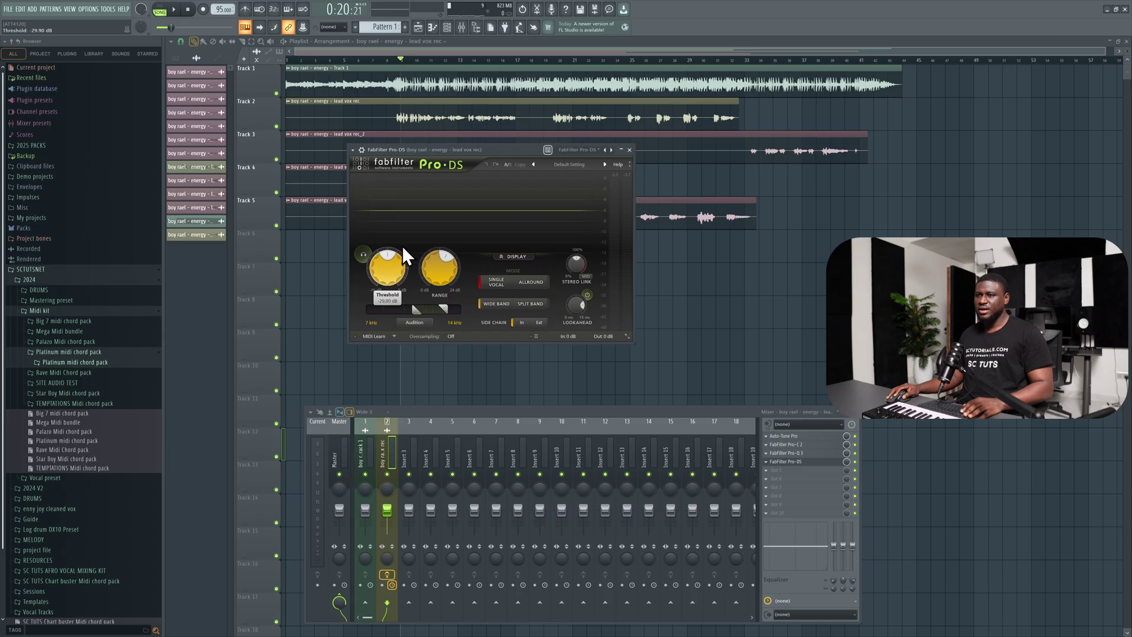
key("space")
left_click_drag(403, 245, 426, 275)
key("space")
key("space")
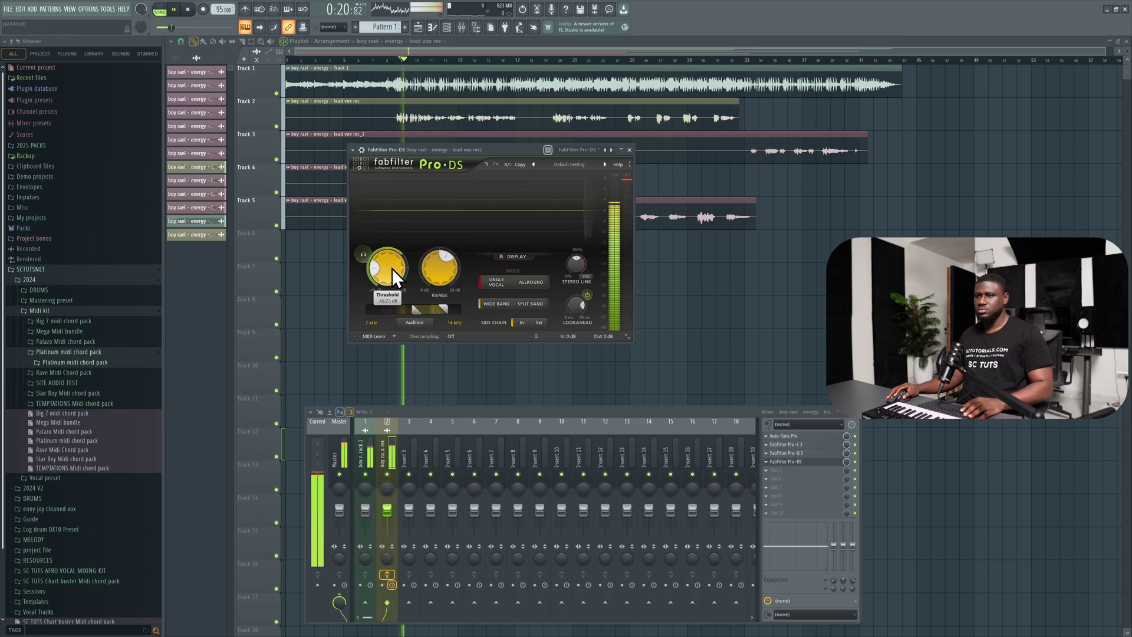
left_click_drag(391, 268, 393, 274)
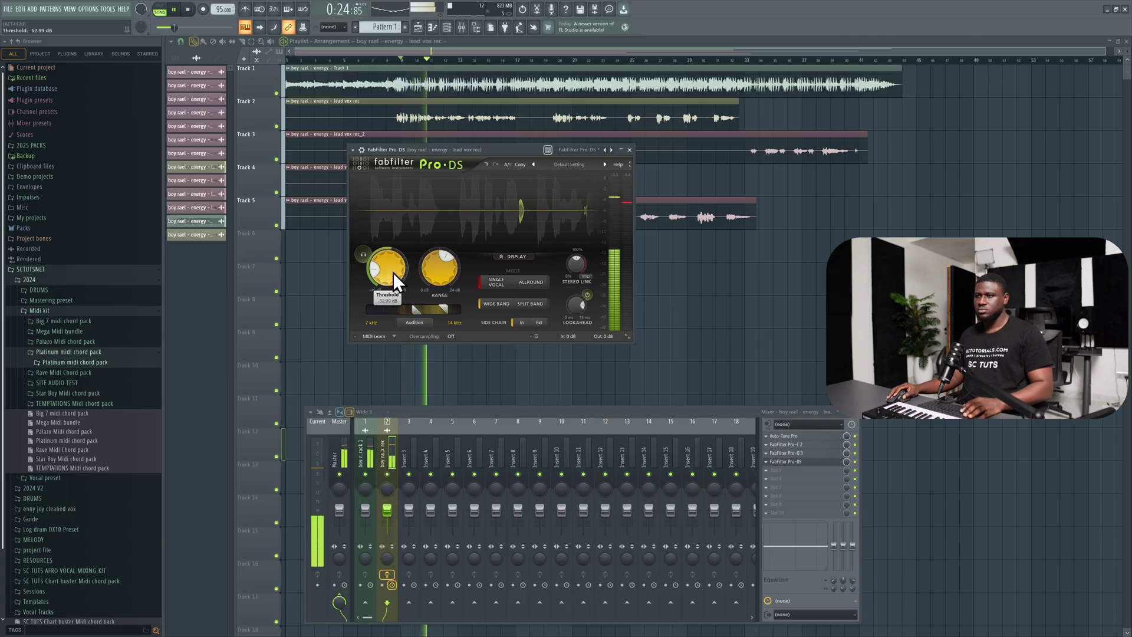
key("space")
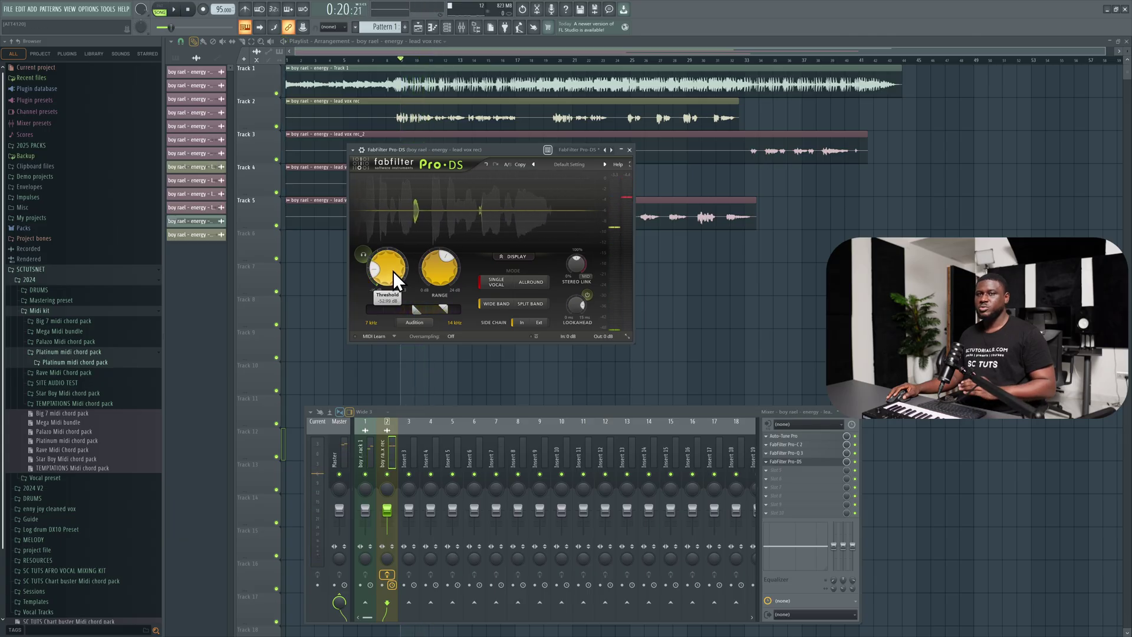
left_click_drag(393, 271, 409, 228)
key("space")
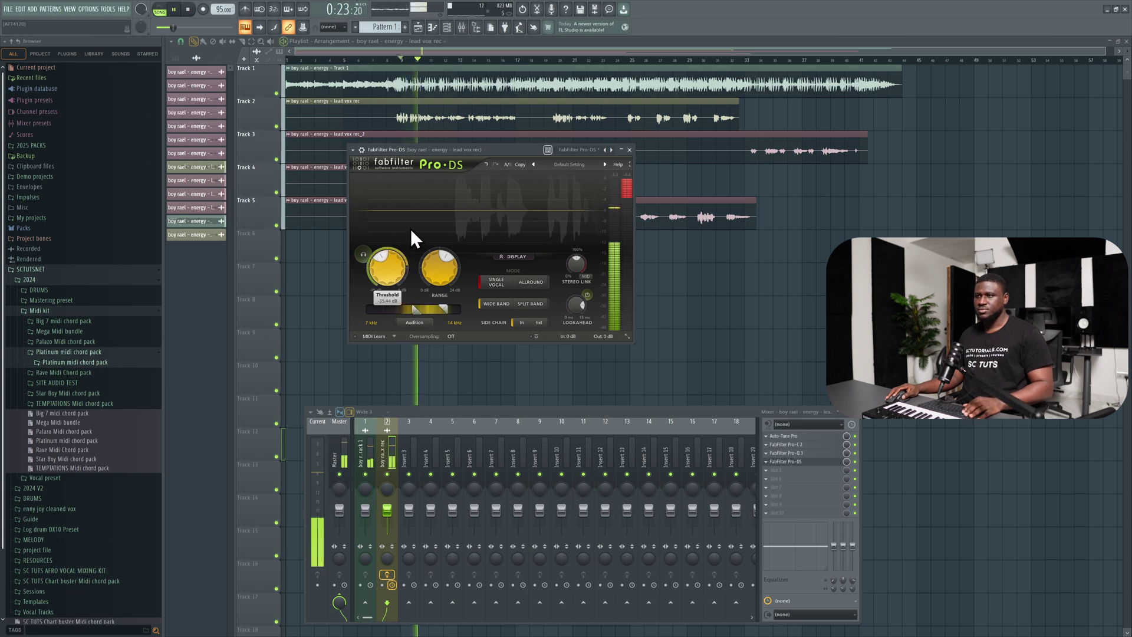
left_click_drag(410, 228, 433, 214)
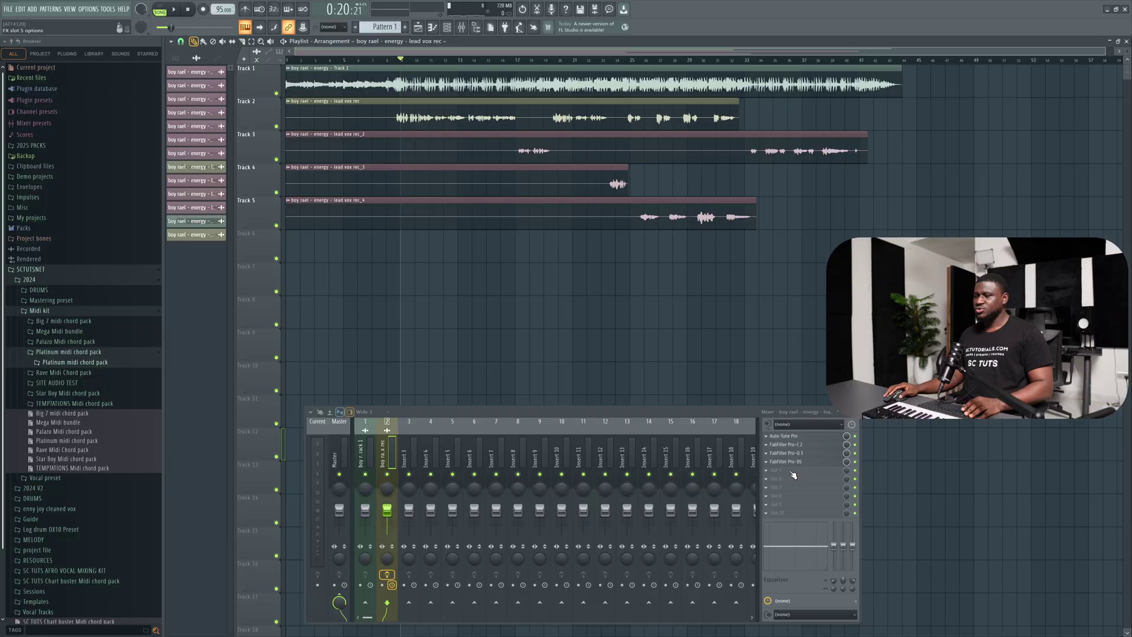
Step: Open the plugin list for the lead vocal's fifth insert slot
left_click(793, 474)
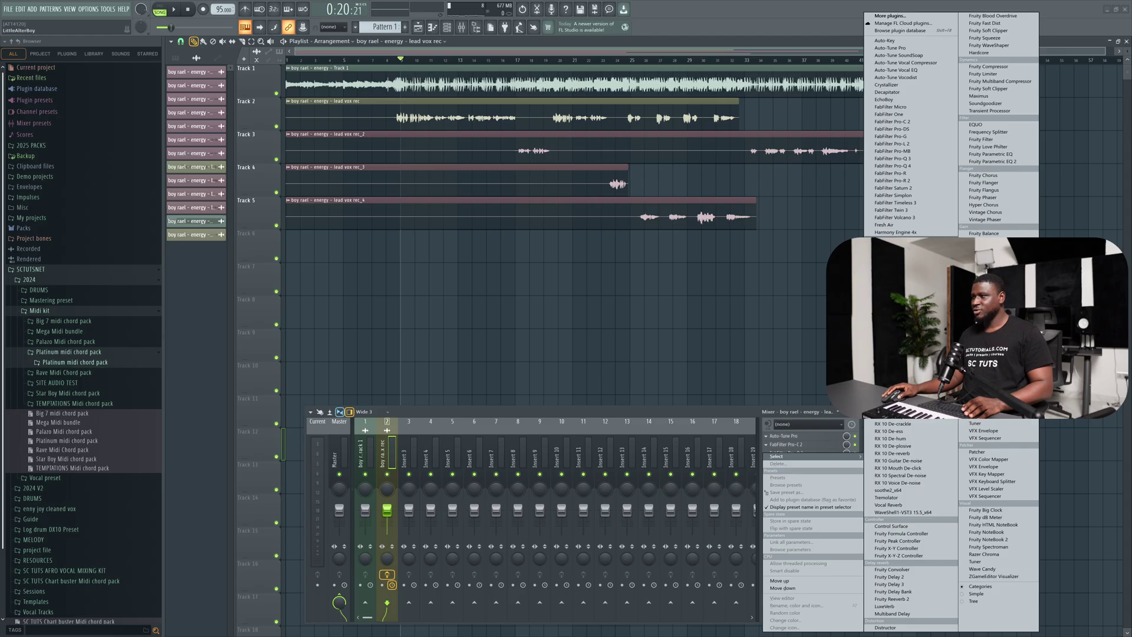
Step: Load RX 10 Breath Control into slot 5, move its window aside and start playback
left_click(904, 420)
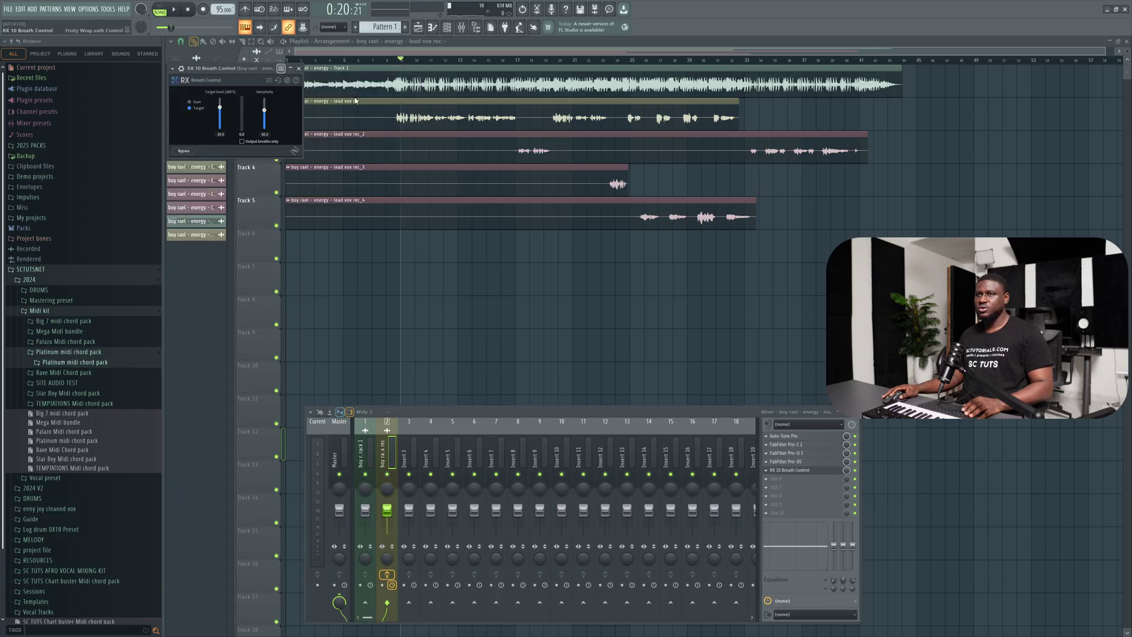
left_click_drag(264, 78, 549, 216)
key("space")
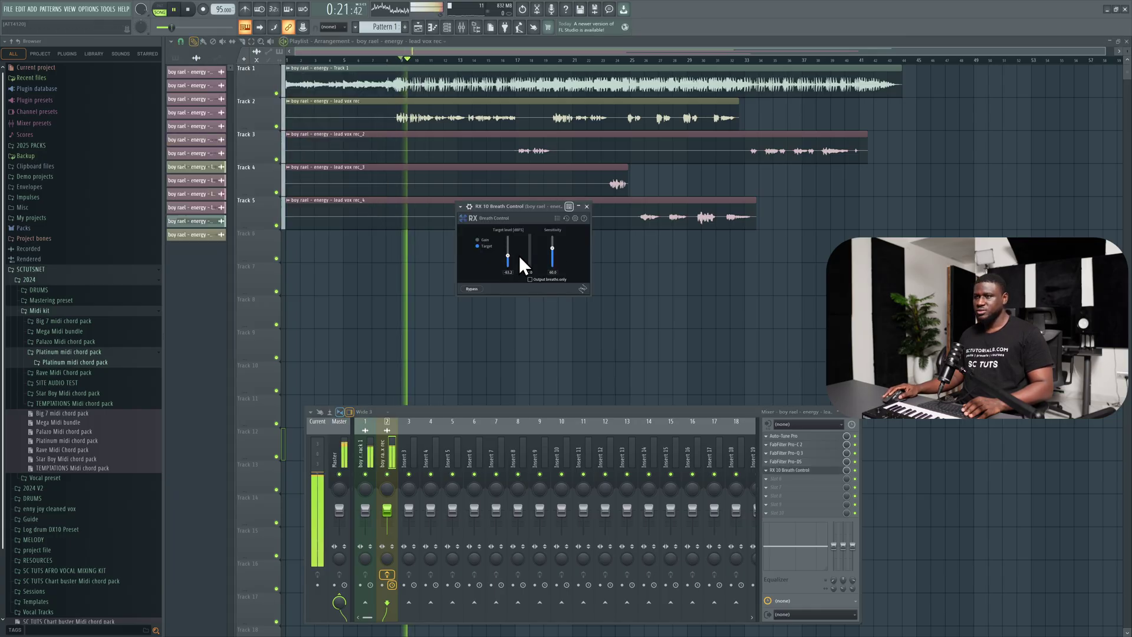
Step: Close Breath Control and load FabFilter Saturn 2 in the next slot with Clean Tape style
key("space")
left_click(587, 207)
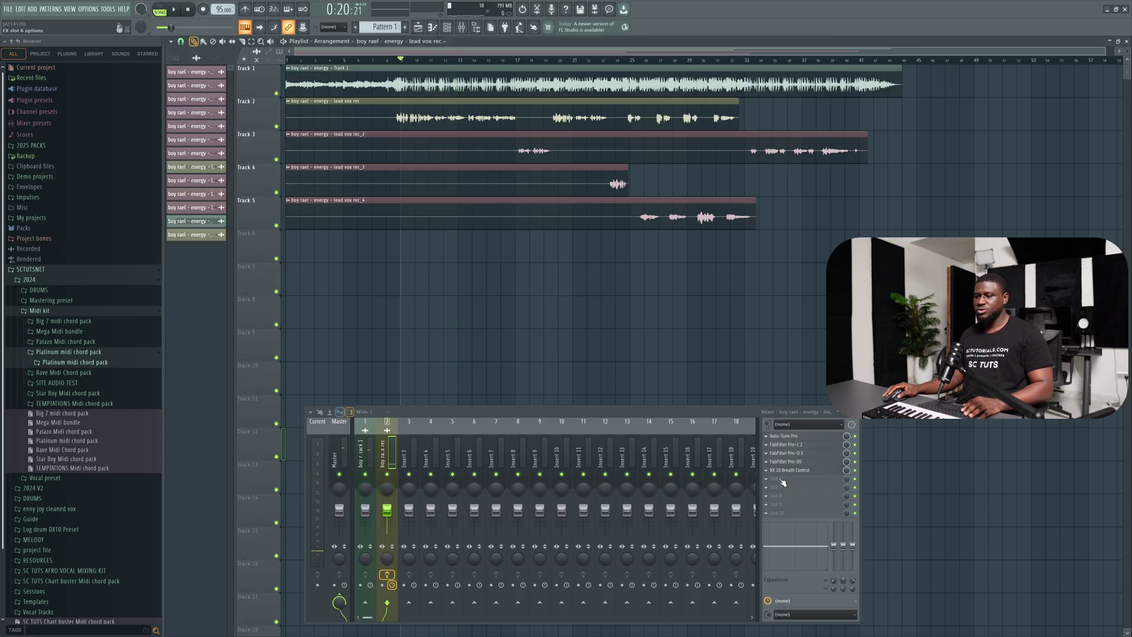
left_click(781, 483)
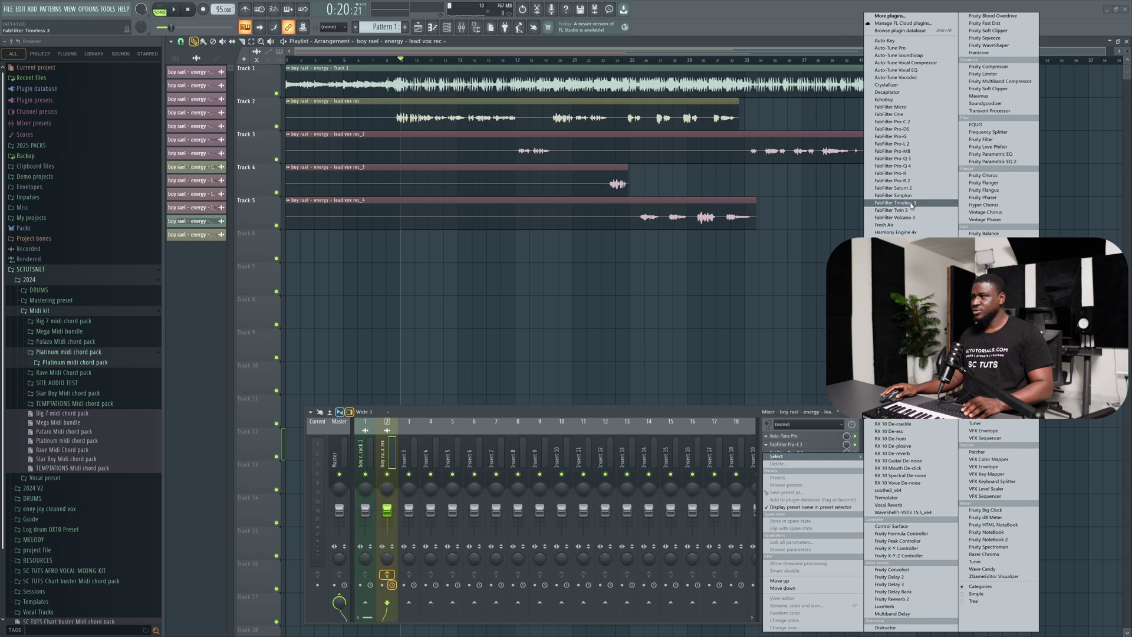
left_click(893, 188)
left_click(496, 271)
mouse_move(501, 284)
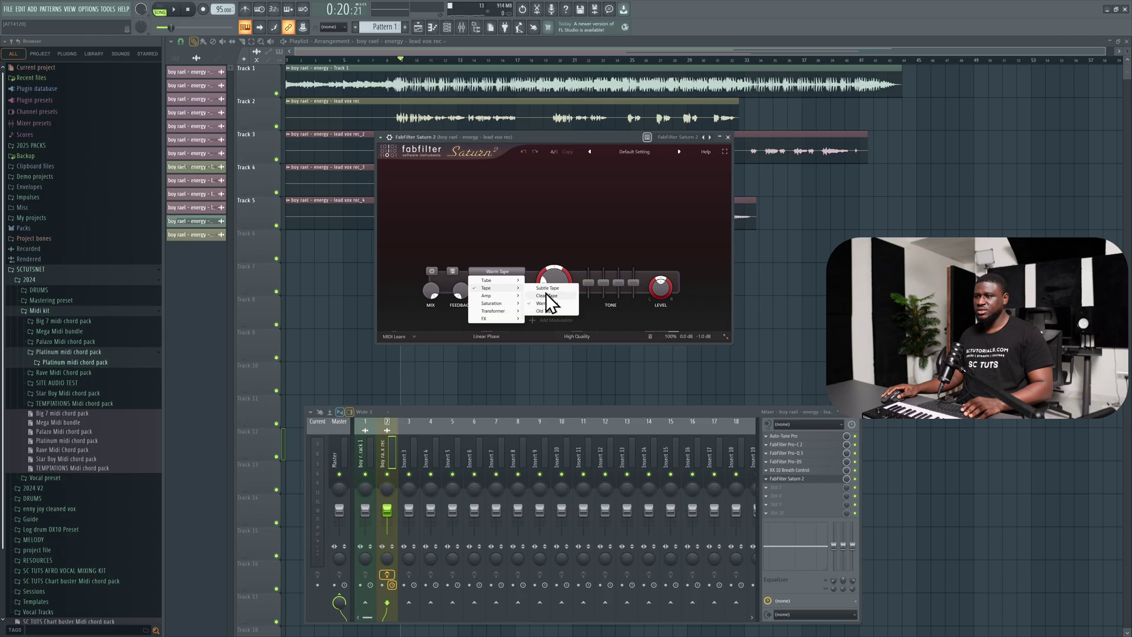
left_click(548, 288)
Step: Set Saturn 2's Band 1 drive to about 41%, comparing it bypassed during playback
key("space")
left_click_drag(549, 287, 578, 257)
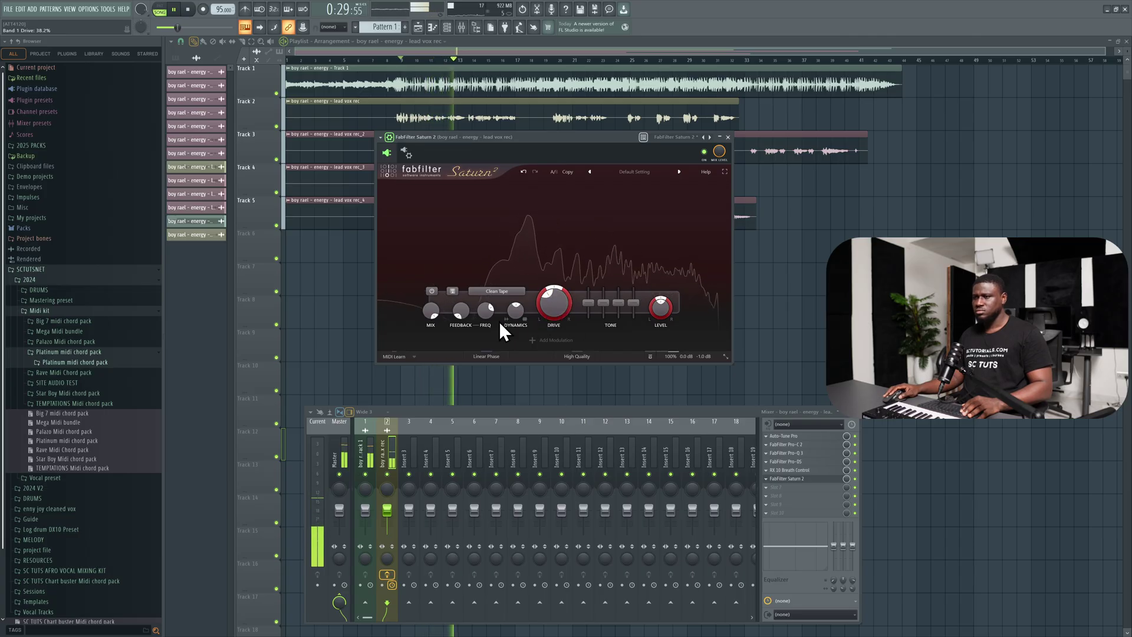
key("space")
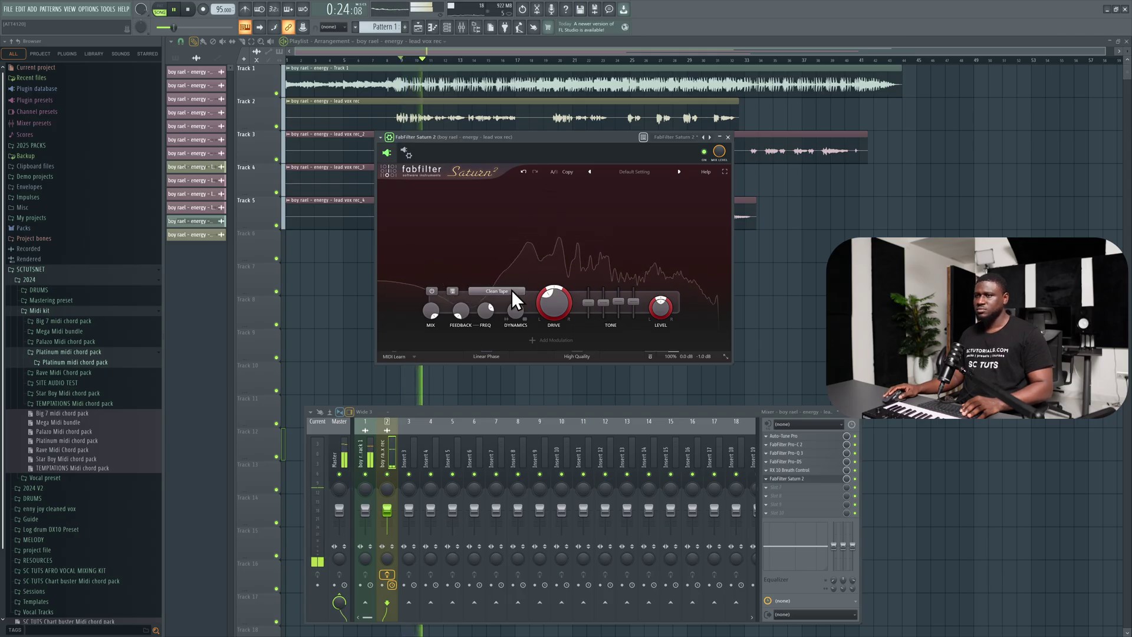
left_click(704, 152)
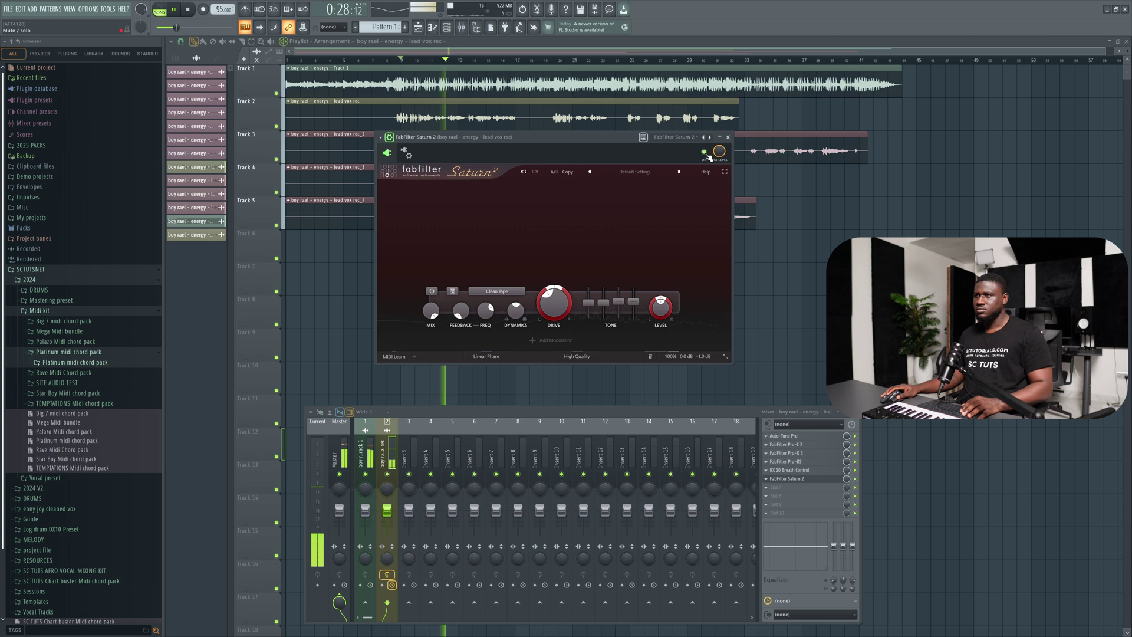
left_click(704, 153)
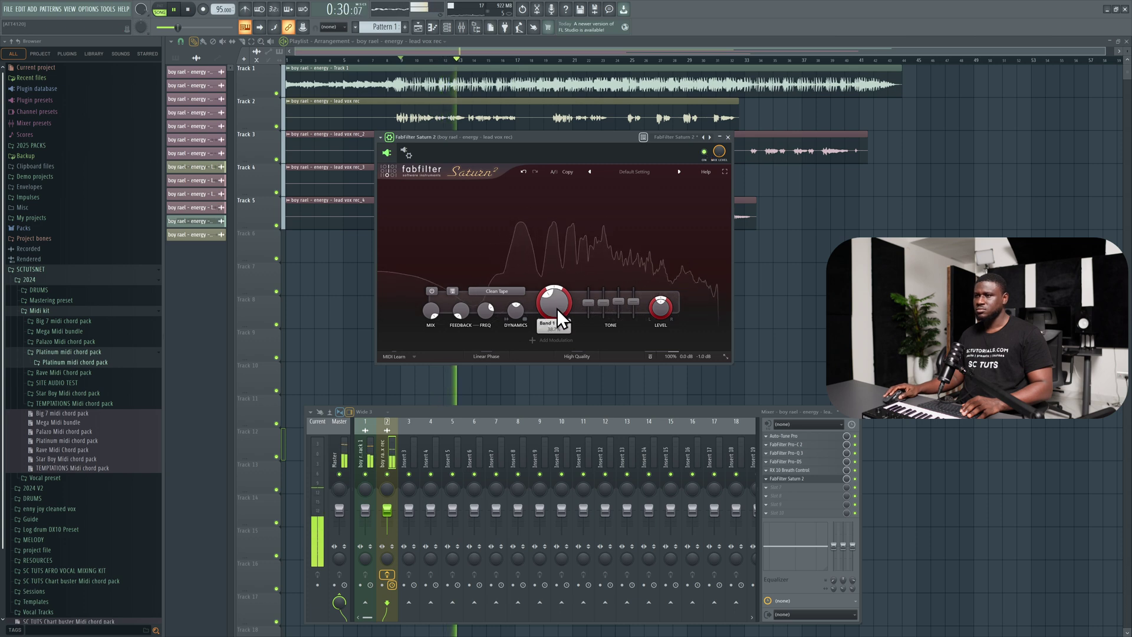
left_click_drag(557, 309, 574, 302)
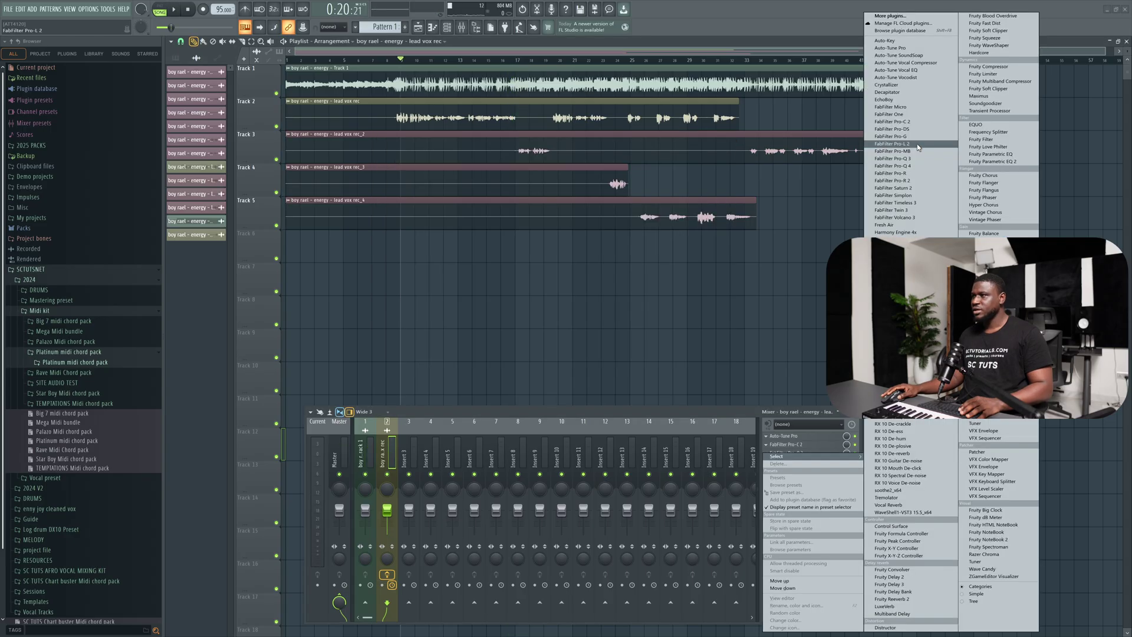
Step: Load Pro-C 2 in the next slot with threshold about -19.5 dB and ratio about 5.1:1
left_click(892, 121)
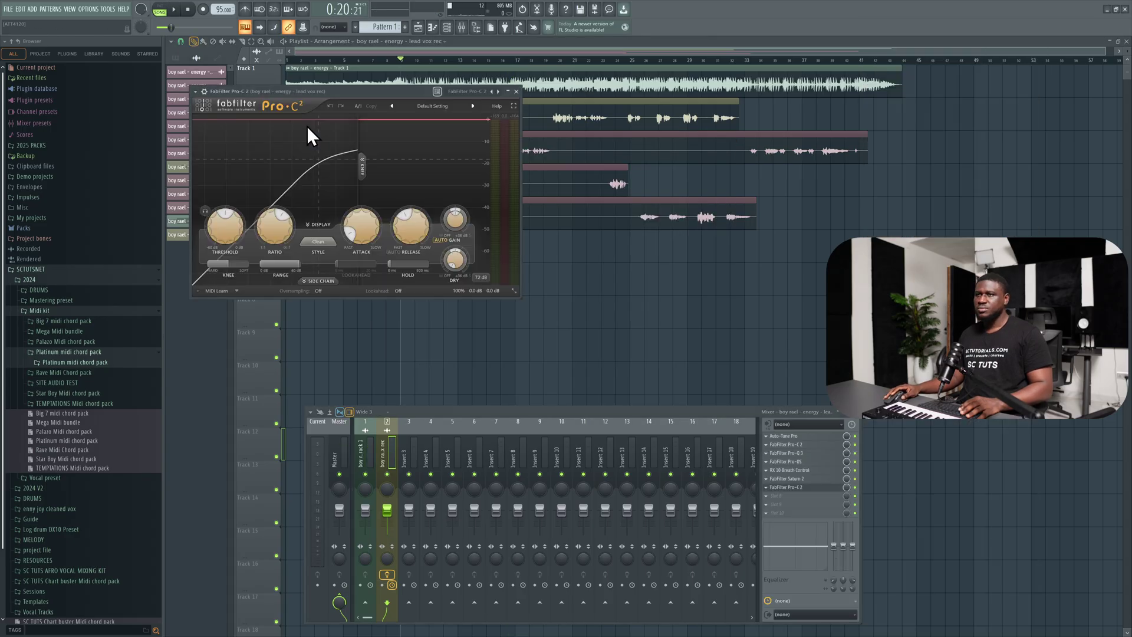
left_click_drag(307, 94, 445, 149)
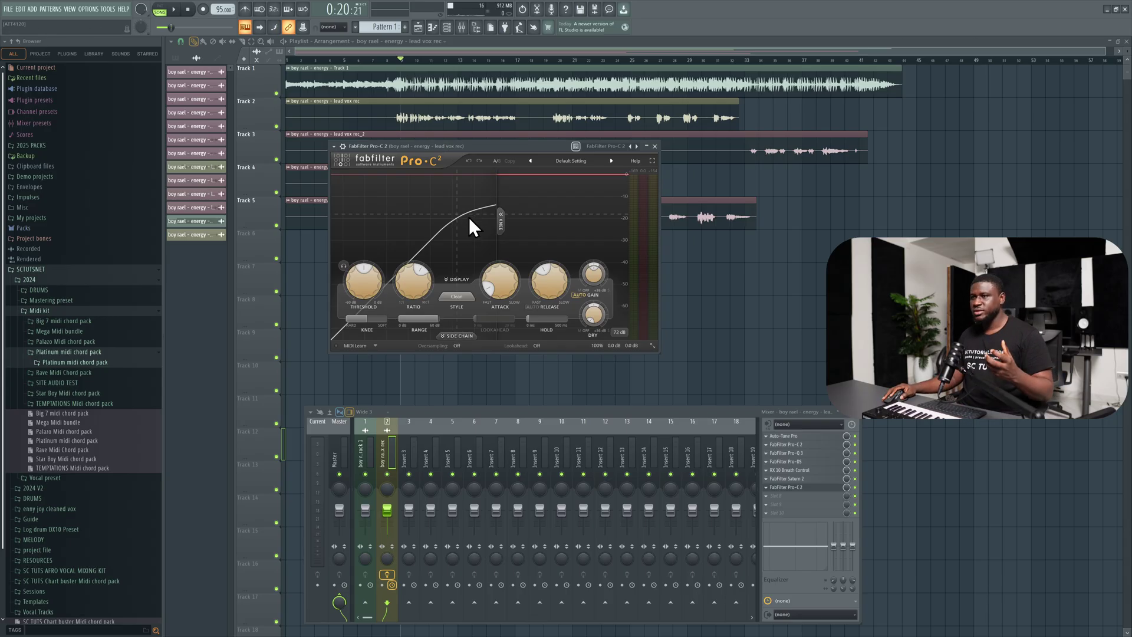
mouse_move(411, 283)
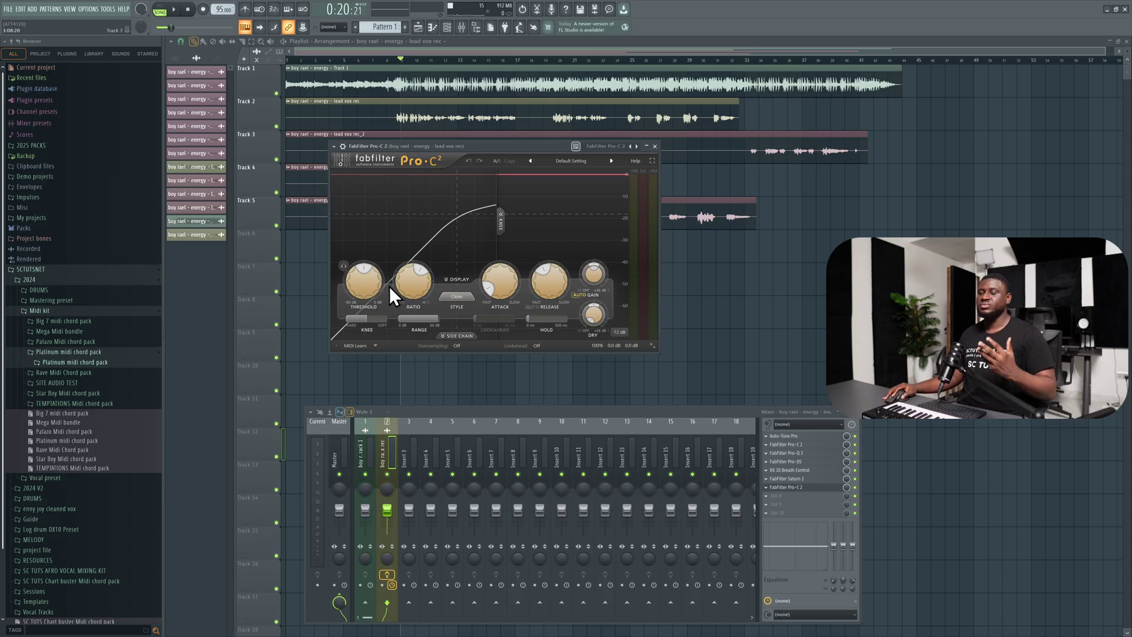
key("space")
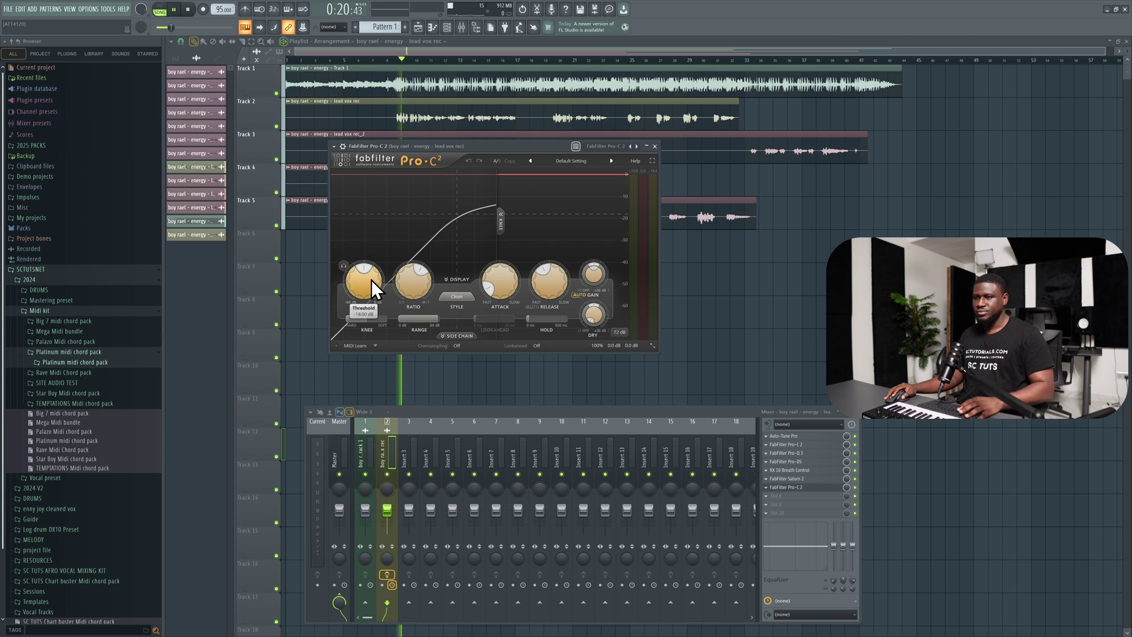
mouse_move(371, 281)
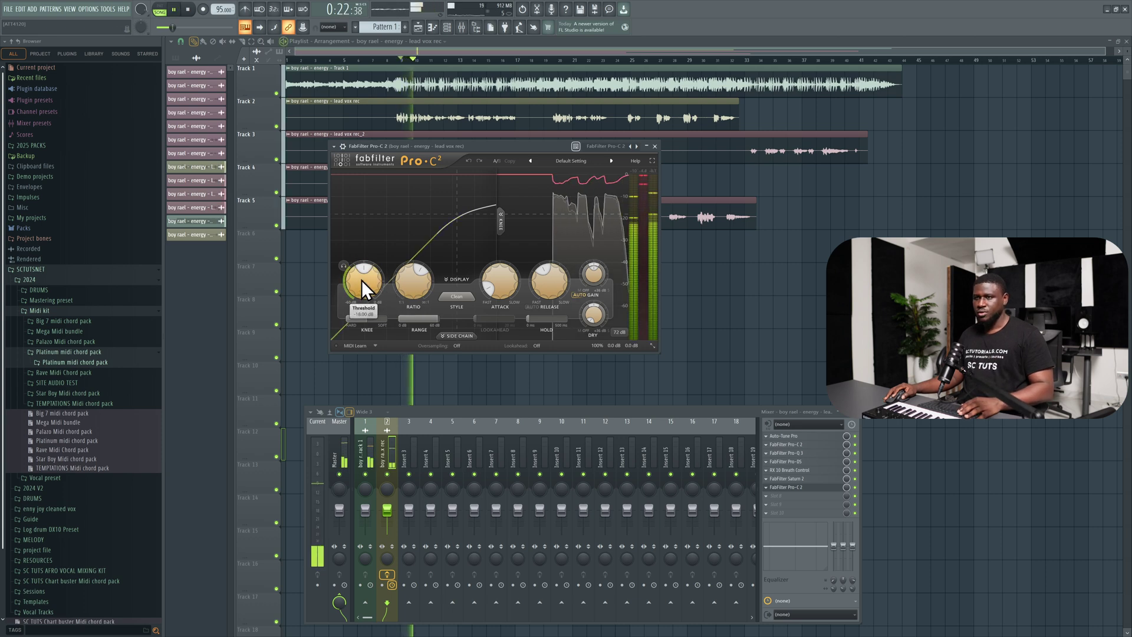
left_click_drag(362, 282, 362, 288)
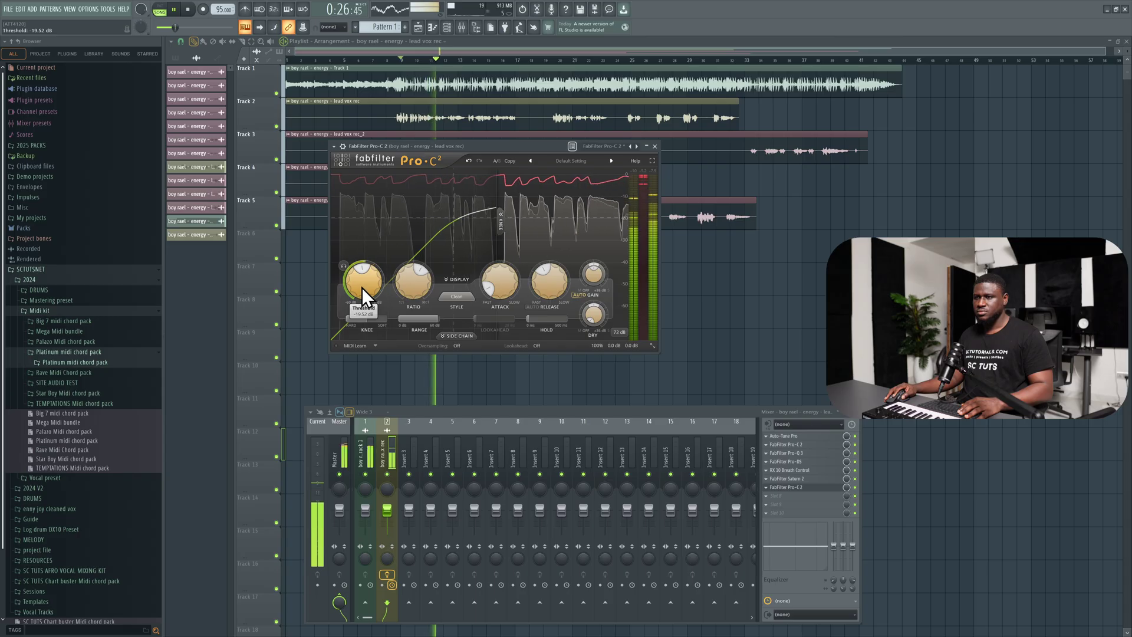
mouse_move(421, 282)
left_click_drag(419, 284, 423, 270)
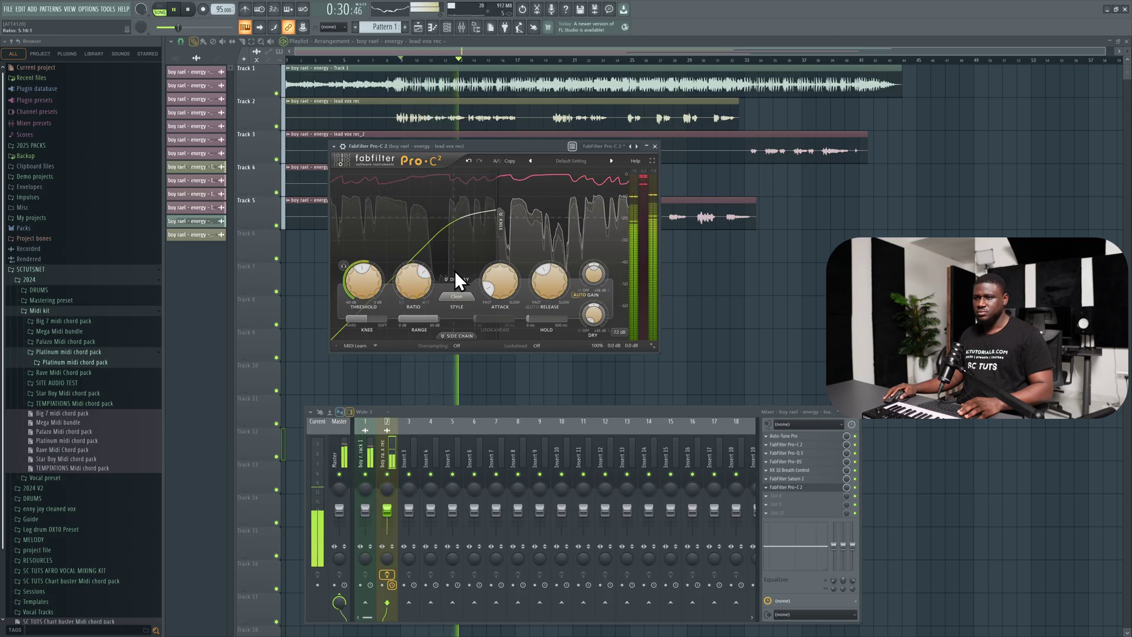
mouse_move(377, 283)
Step: Switch Pro-C 2's compression style to Opto and audition it
key("space")
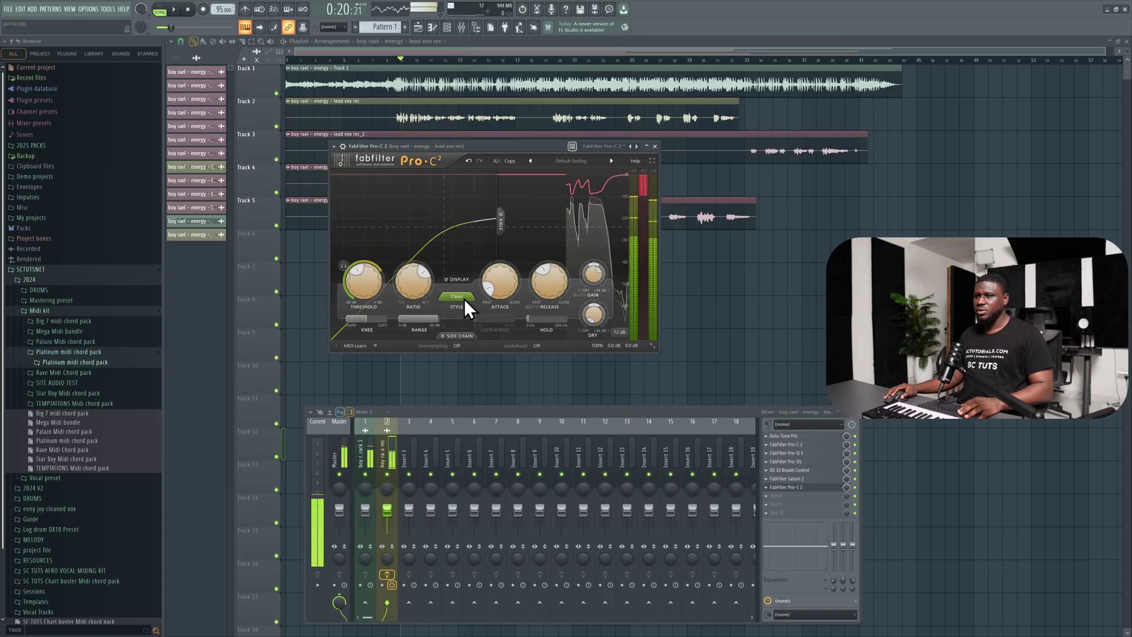
left_click(465, 297)
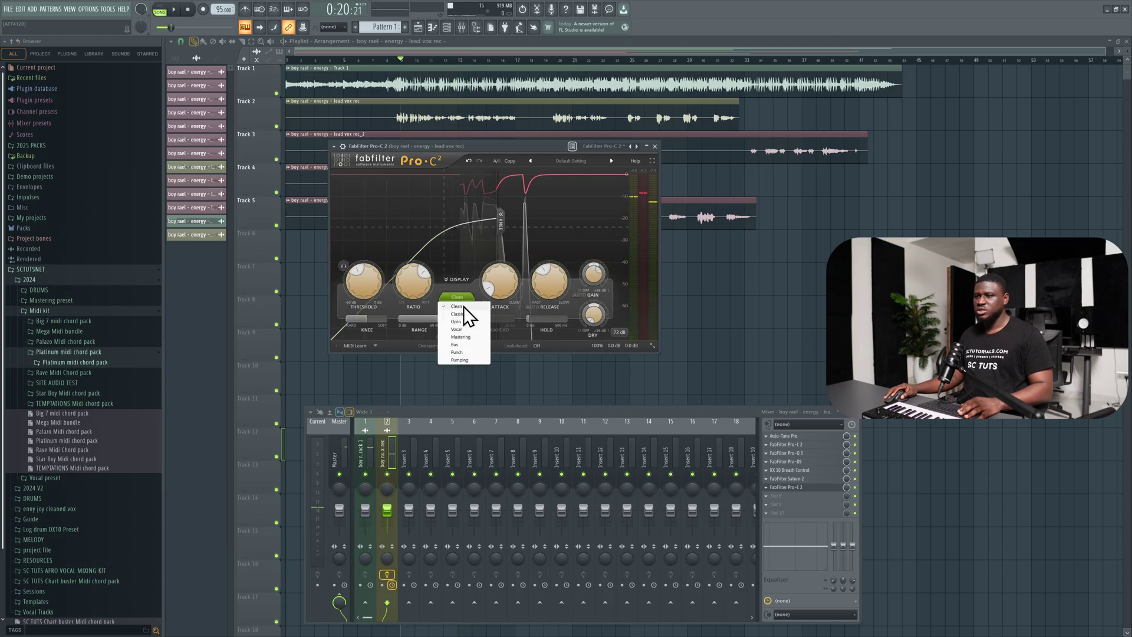
left_click(462, 323)
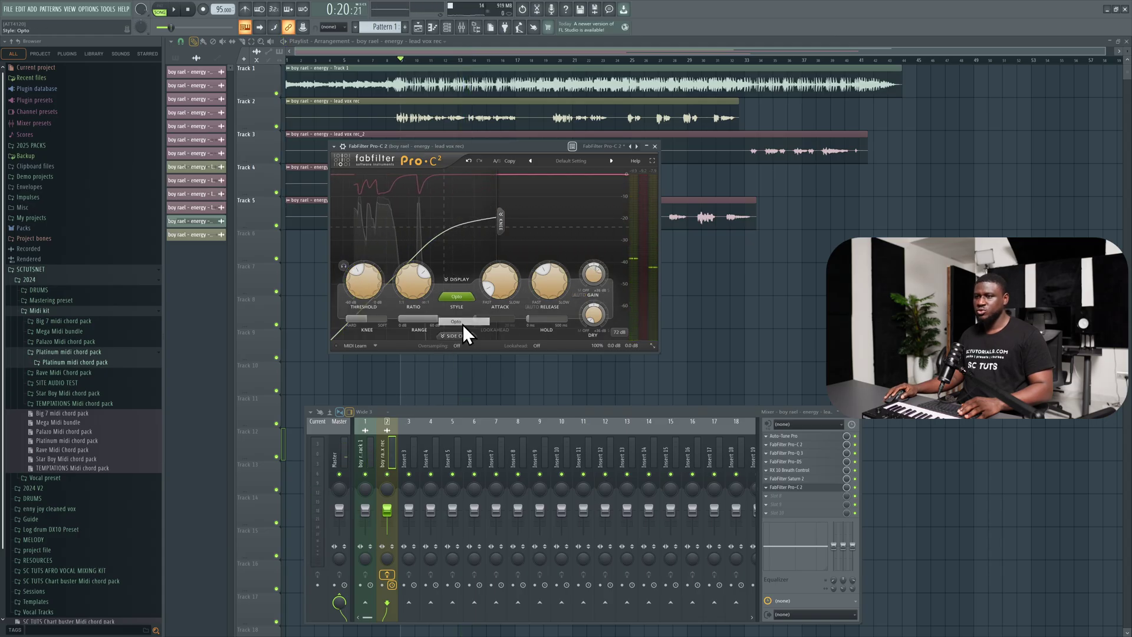
key("space")
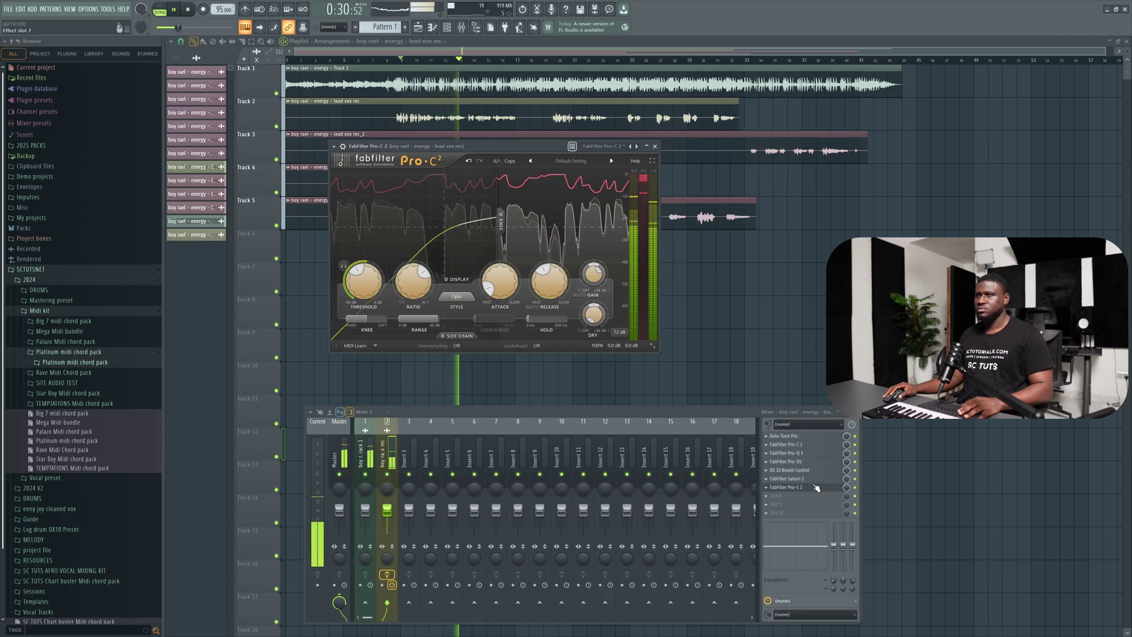
key("space")
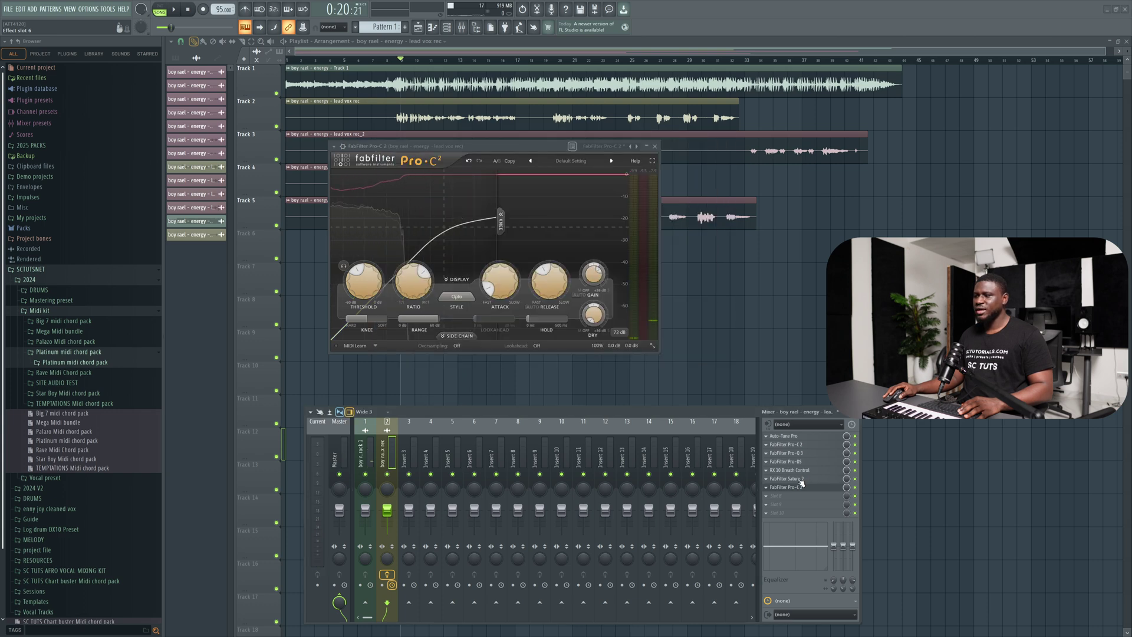
left_click(801, 479)
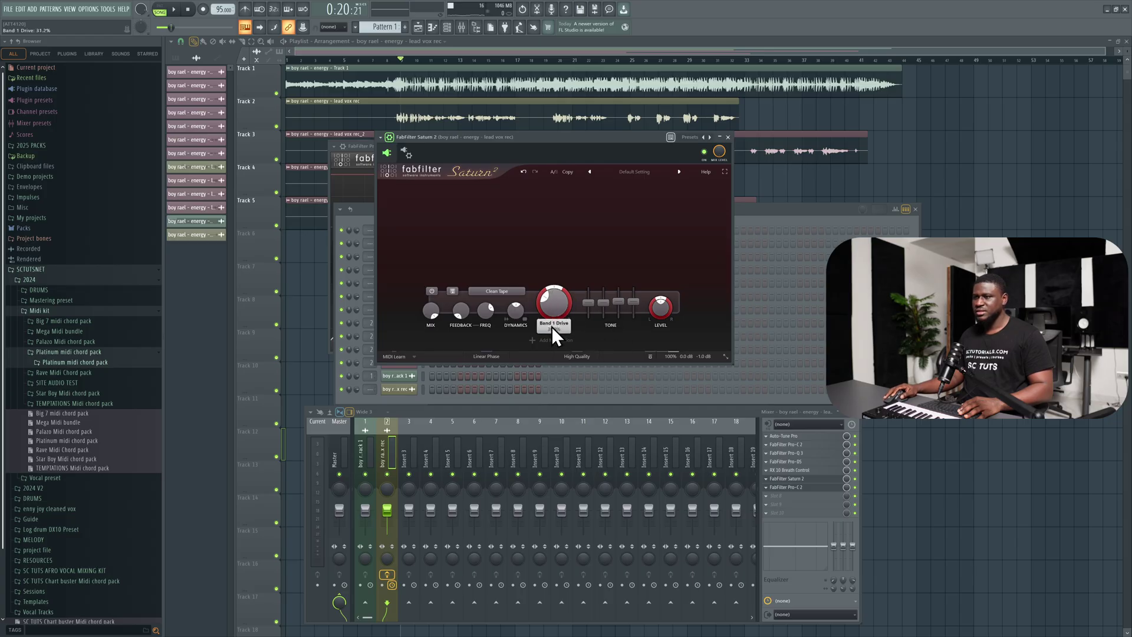
key("Escape")
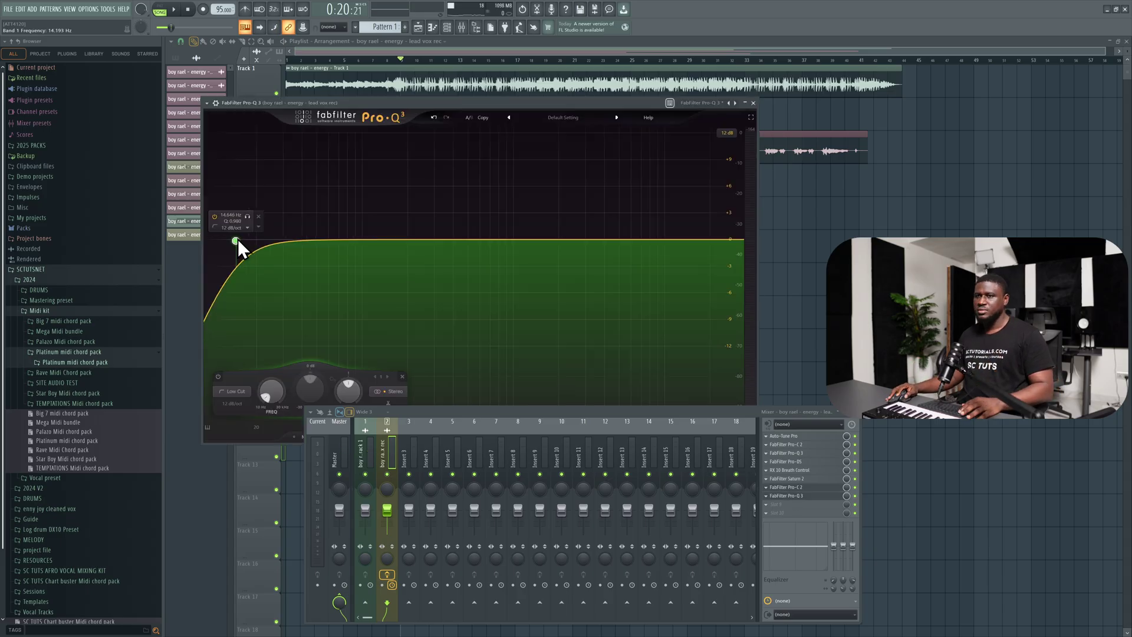
Step: EQ with Pro-Q 3: low cut near 113 Hz, -1.3 dB bell at 1.8 kHz, 13.9 kHz shelf boost
left_click_drag(238, 239, 370, 262)
key("space")
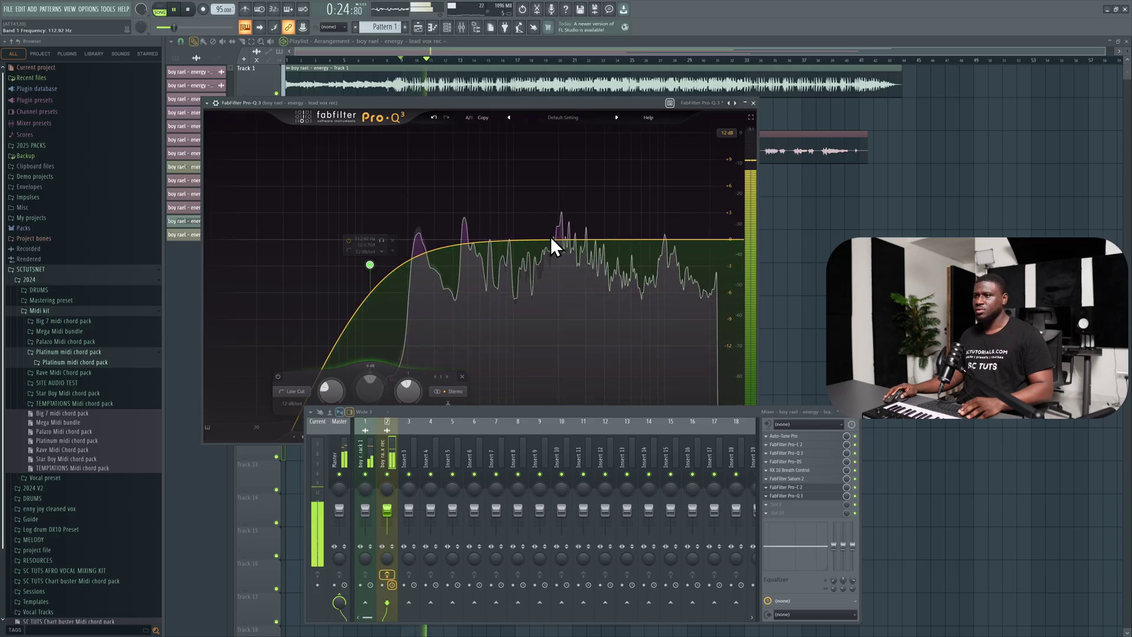
left_click_drag(549, 240, 550, 252)
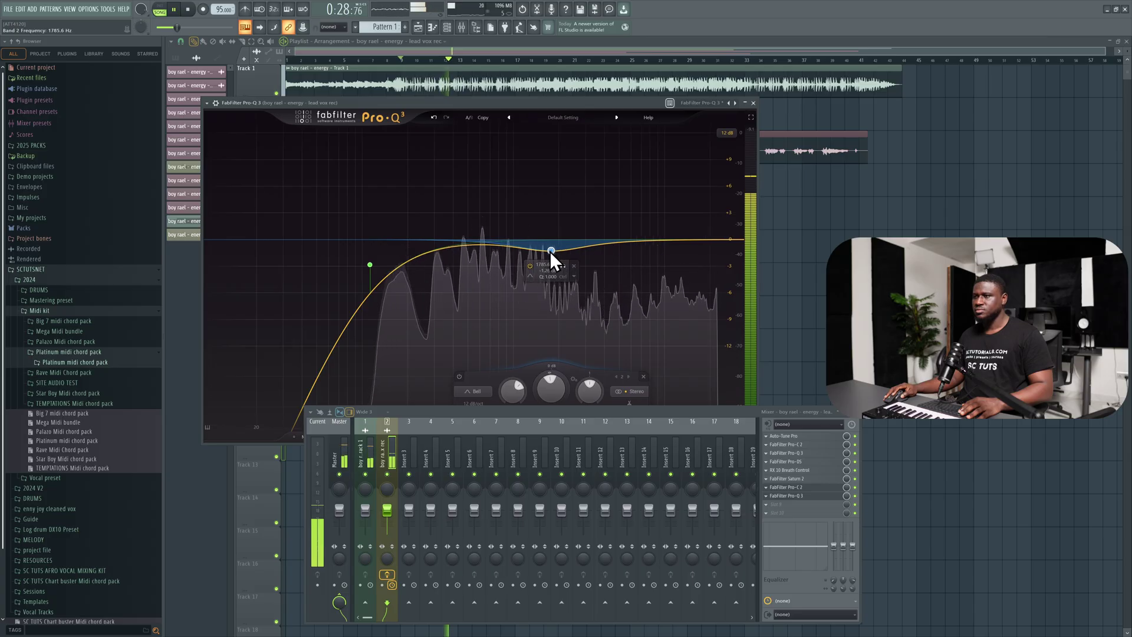
mouse_move(684, 240)
left_mouse_down()
mouse_move(684, 221)
mouse_move(678, 230)
left_mouse_up()
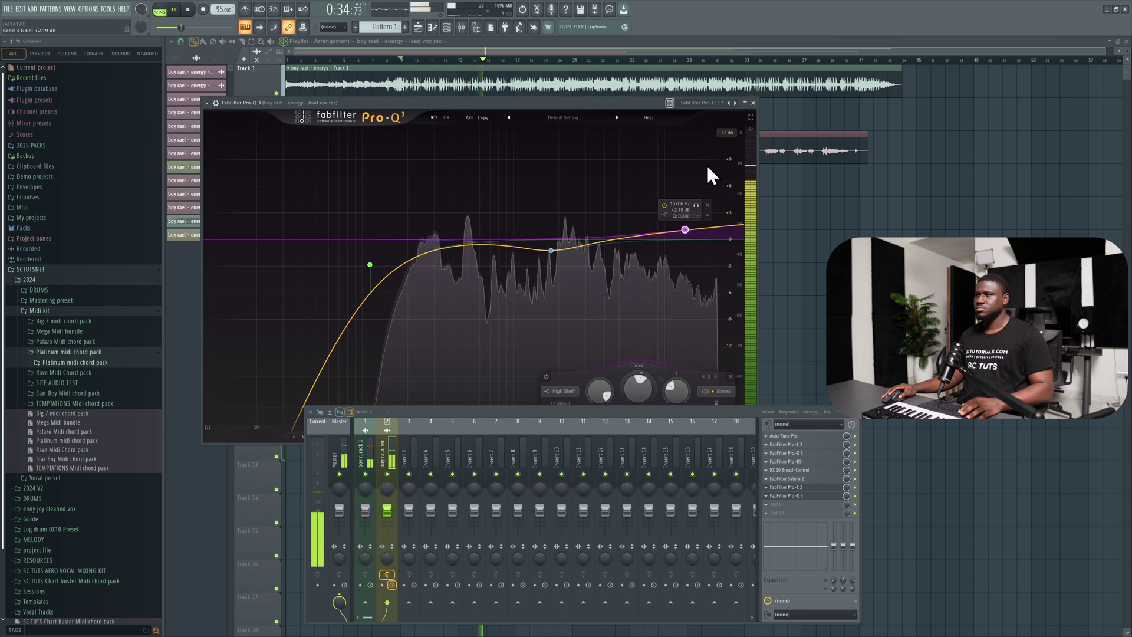
left_click(753, 102)
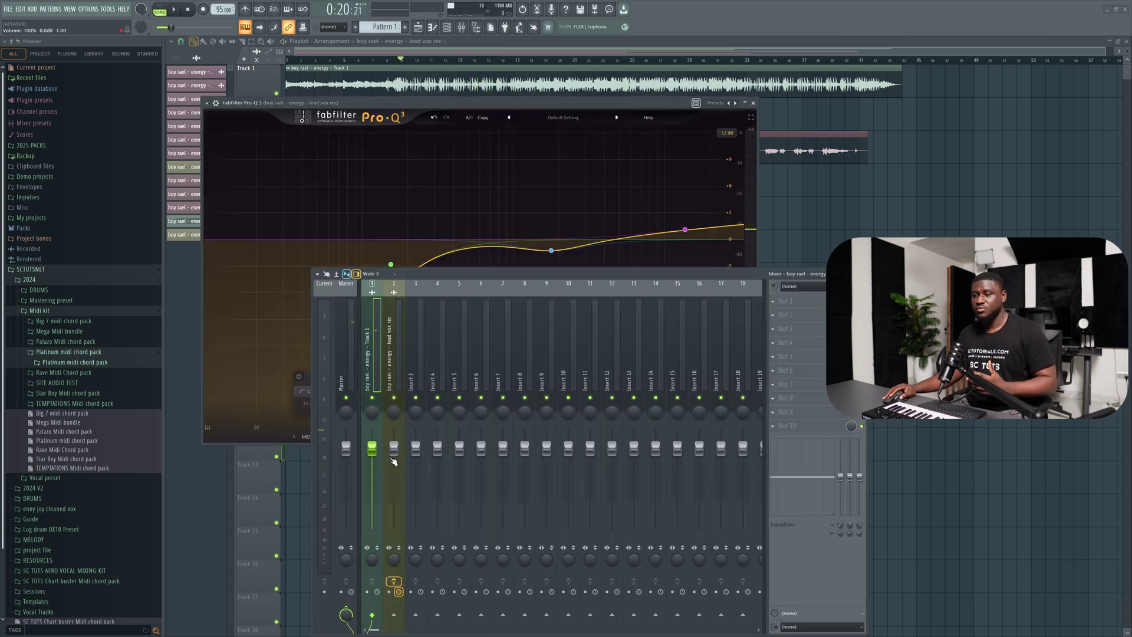
Step: Raise the insert 2 lead vocal fader from about -22 dB to about -1 dB
left_click(394, 461)
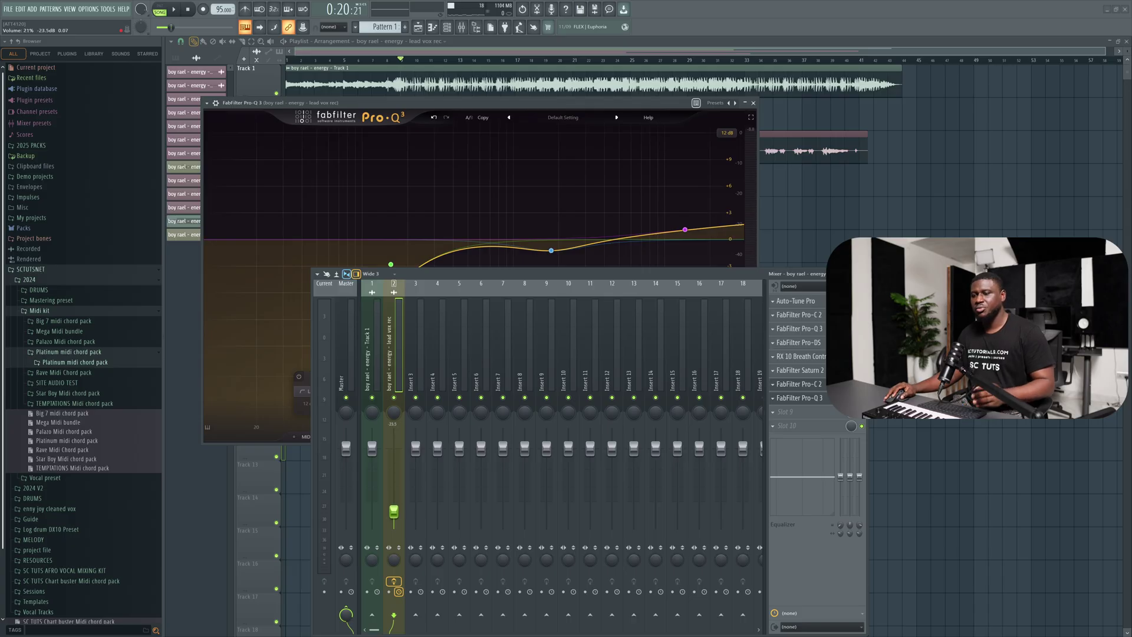
left_click_drag(394, 508, 394, 466)
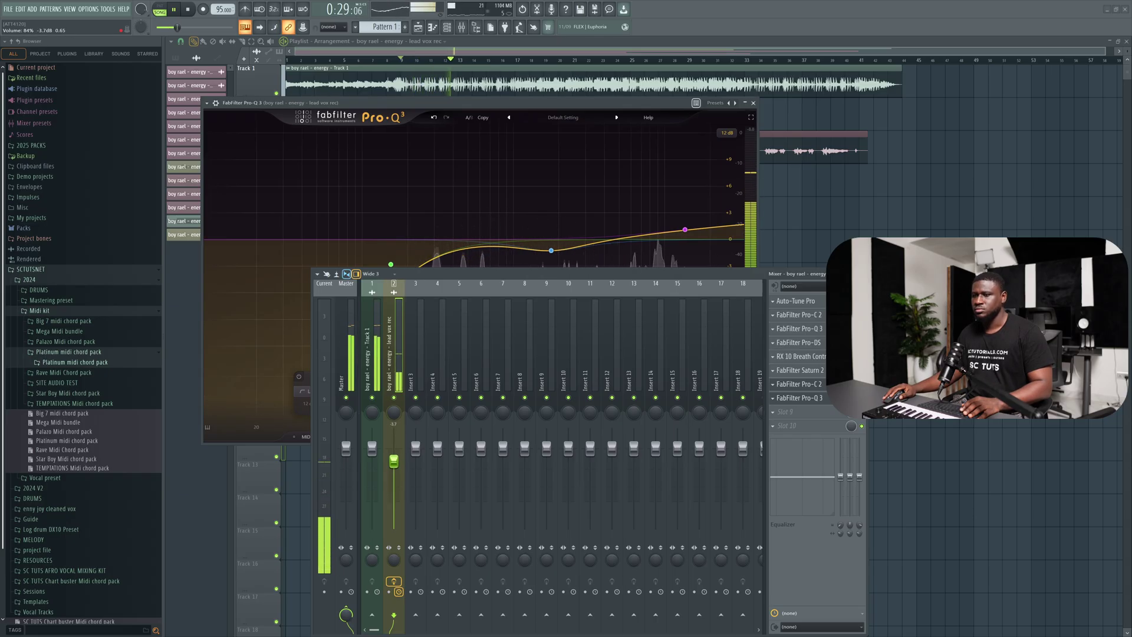
left_click_drag(393, 461, 394, 458)
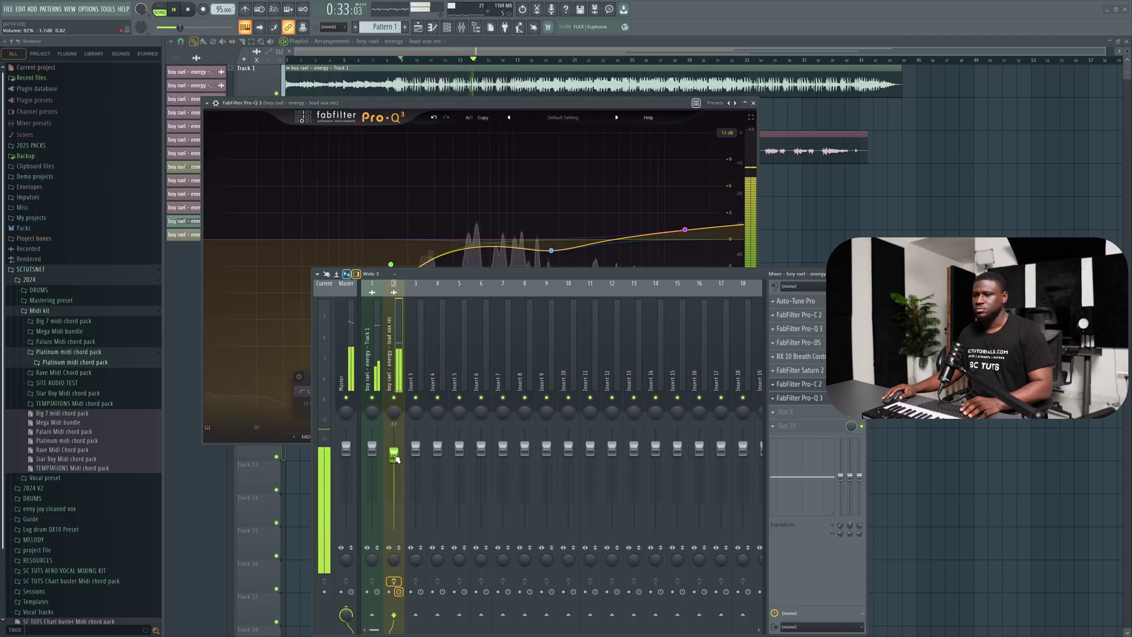
left_click_drag(394, 457, 394, 453)
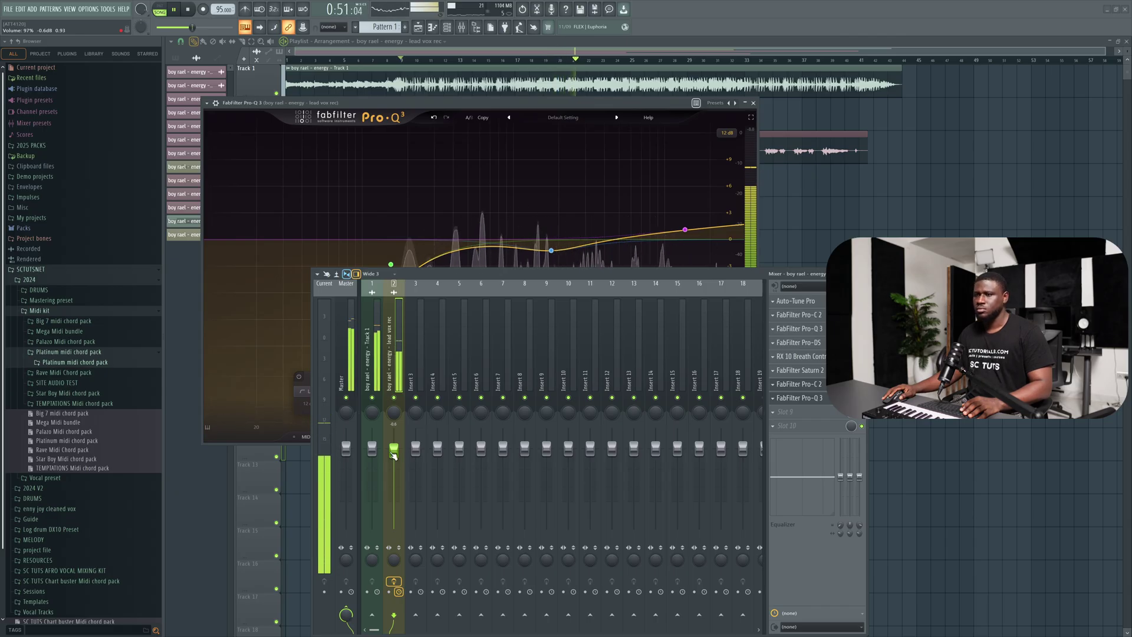
left_click(376, 452)
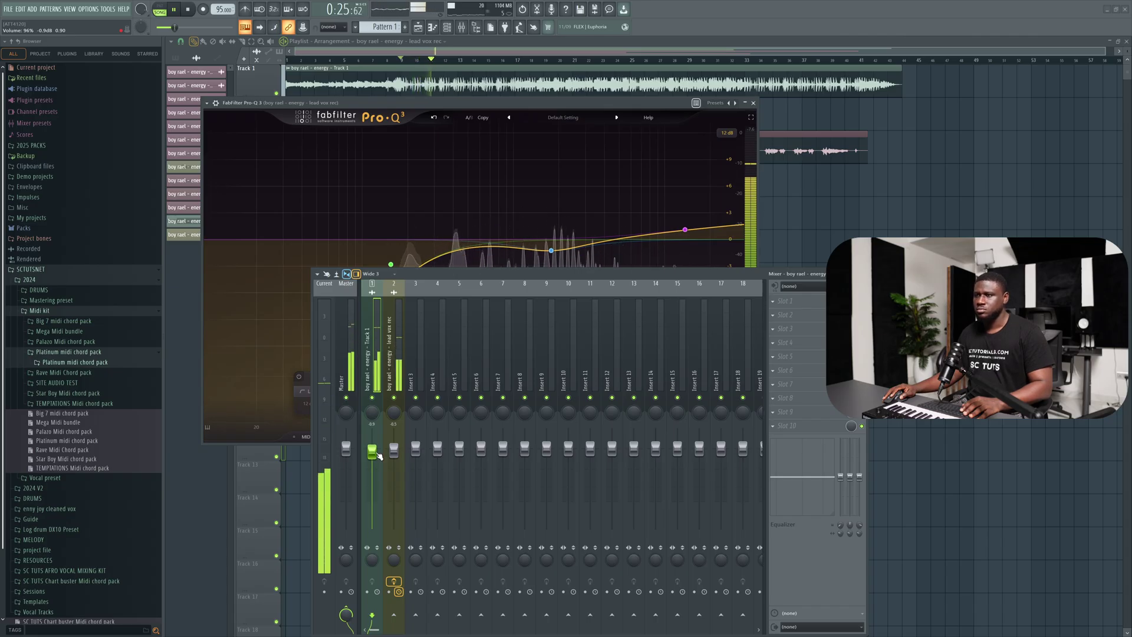
key("space")
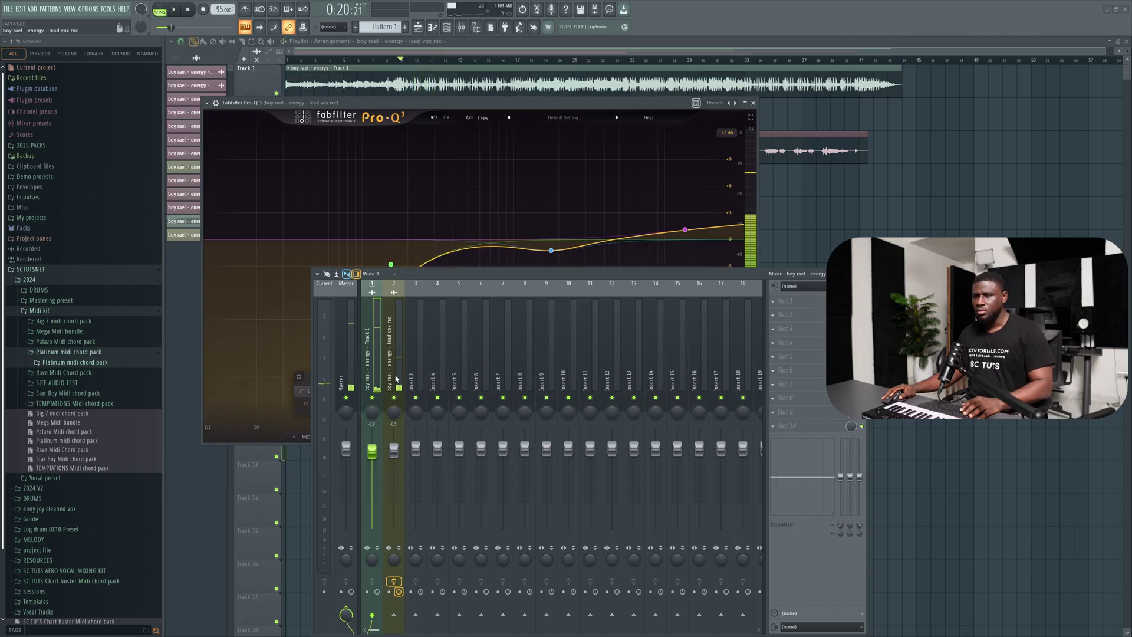
left_click(394, 412)
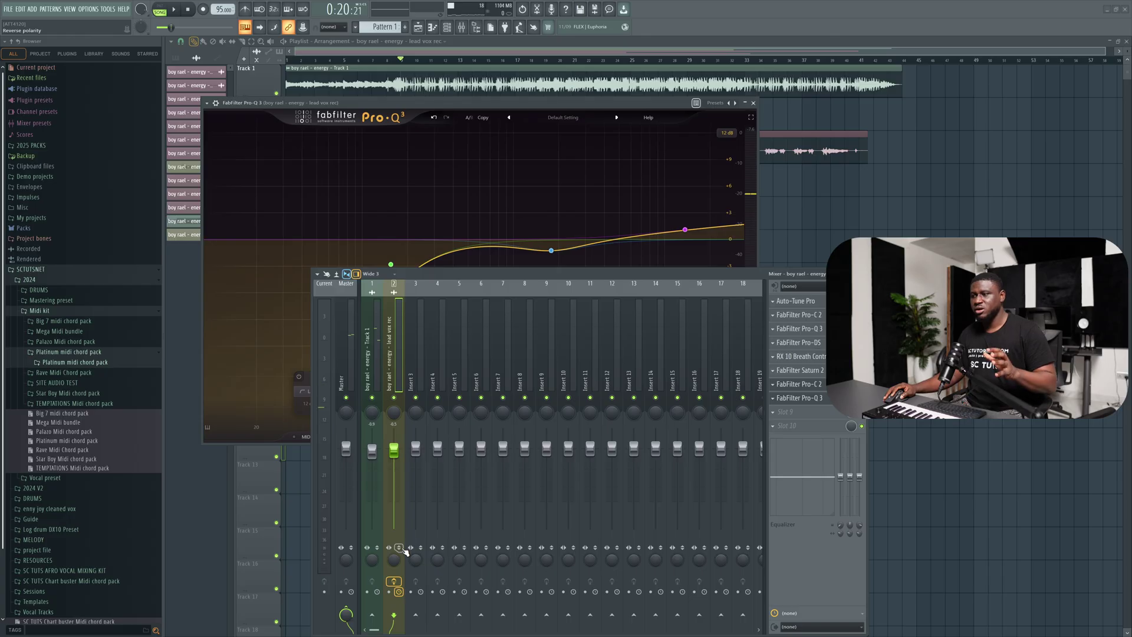
Step: Load Fruity Stereo Enhancer into slot 9 of the lead vocal insert
left_click(809, 415)
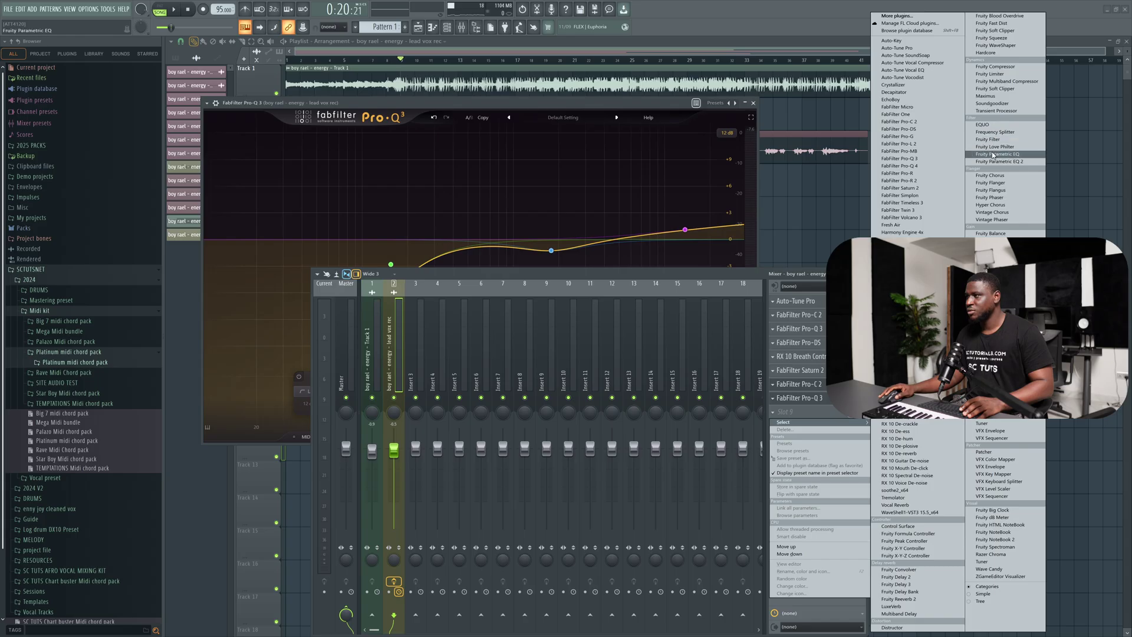
left_click(996, 241)
left_click_drag(340, 117, 567, 120)
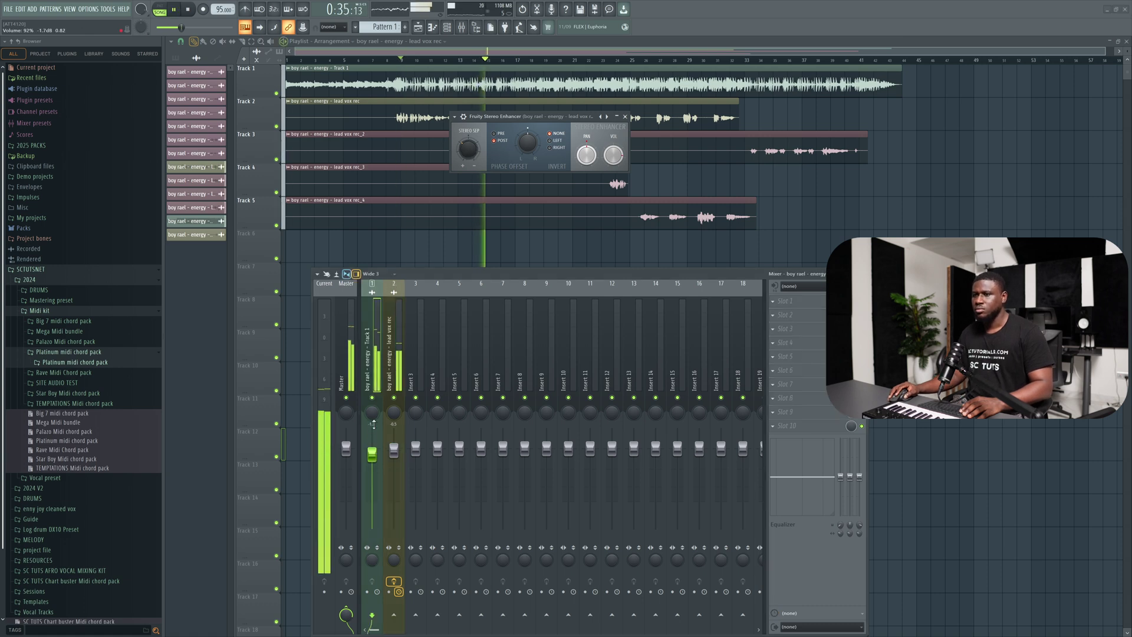
Step: Bring the Insert 1 fader down to about -2.4 dB and stop playback
scroll(379, 460, "down", 2)
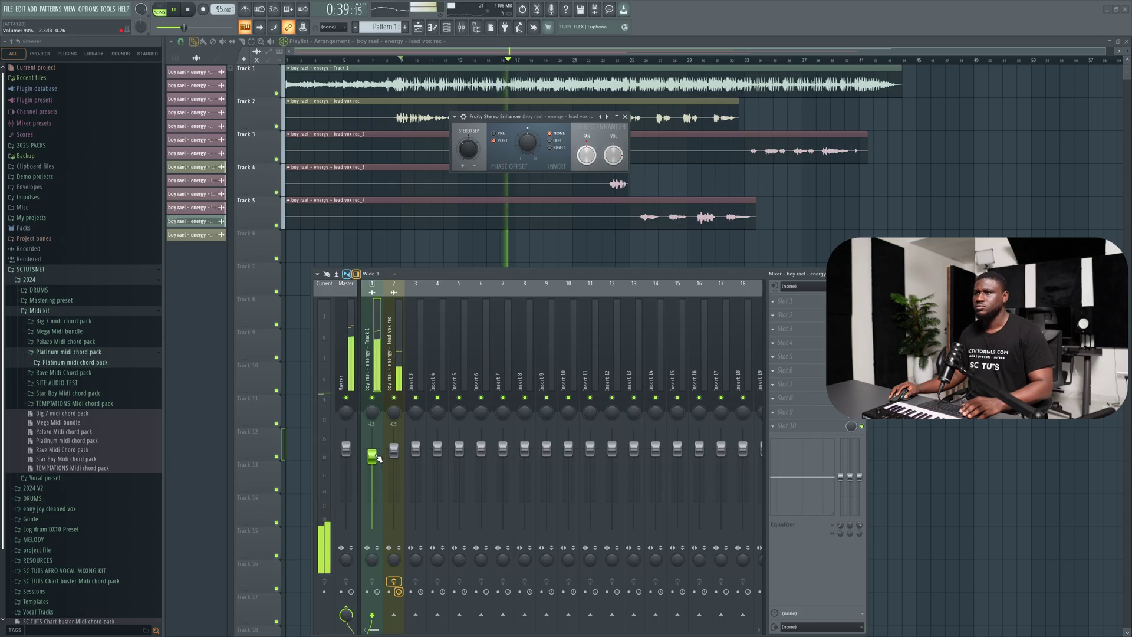
scroll(378, 459, "down", 1)
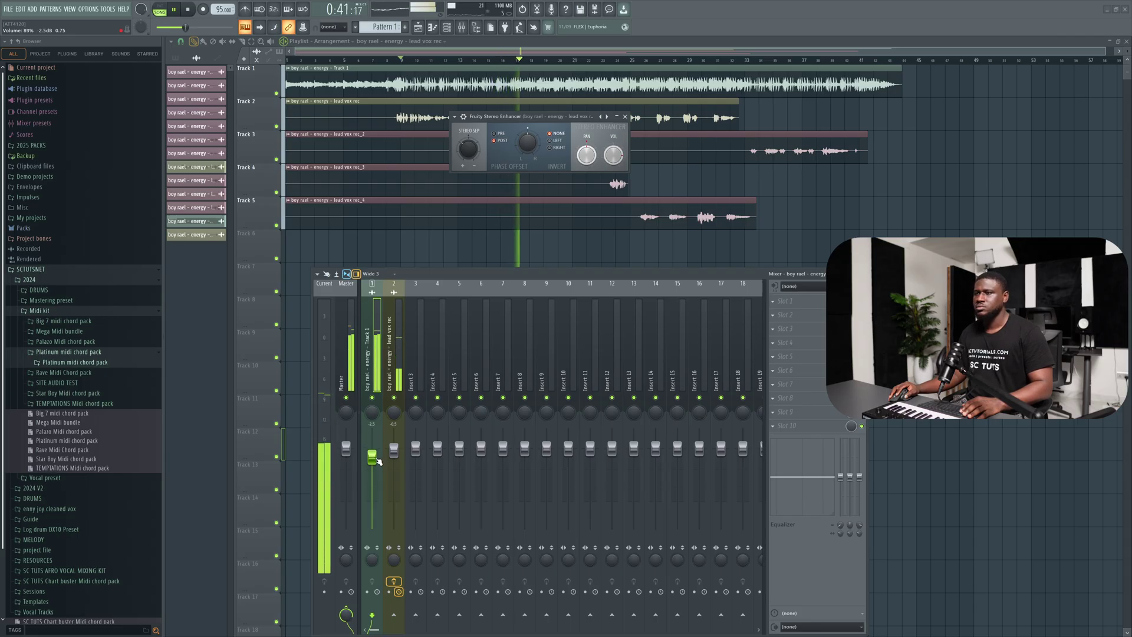
scroll(378, 460, "up", 1)
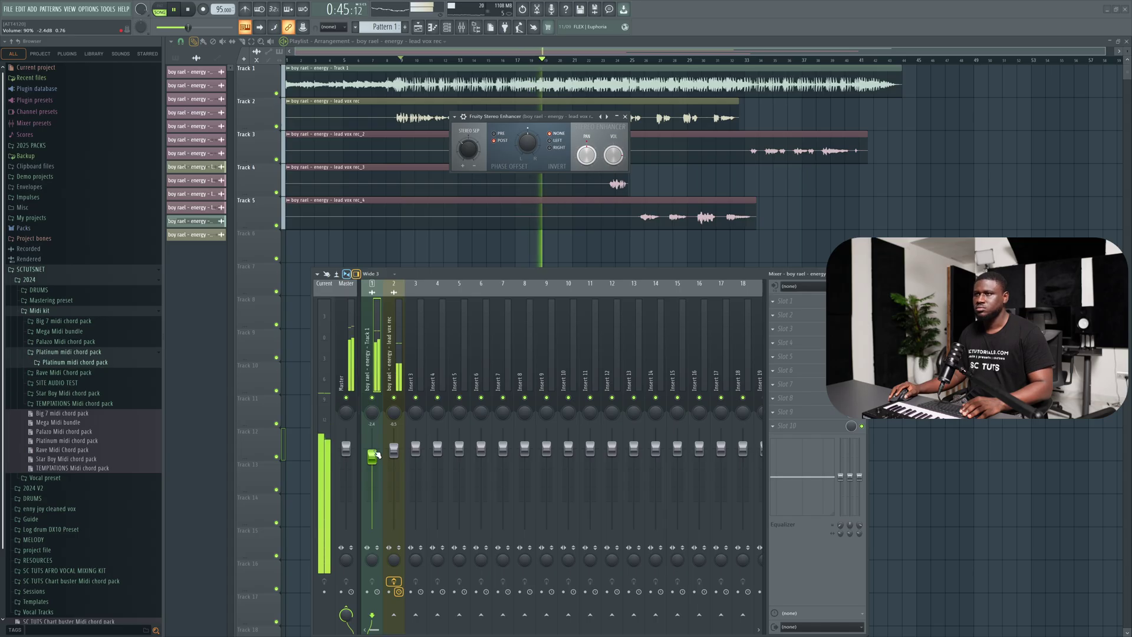
left_click(399, 359)
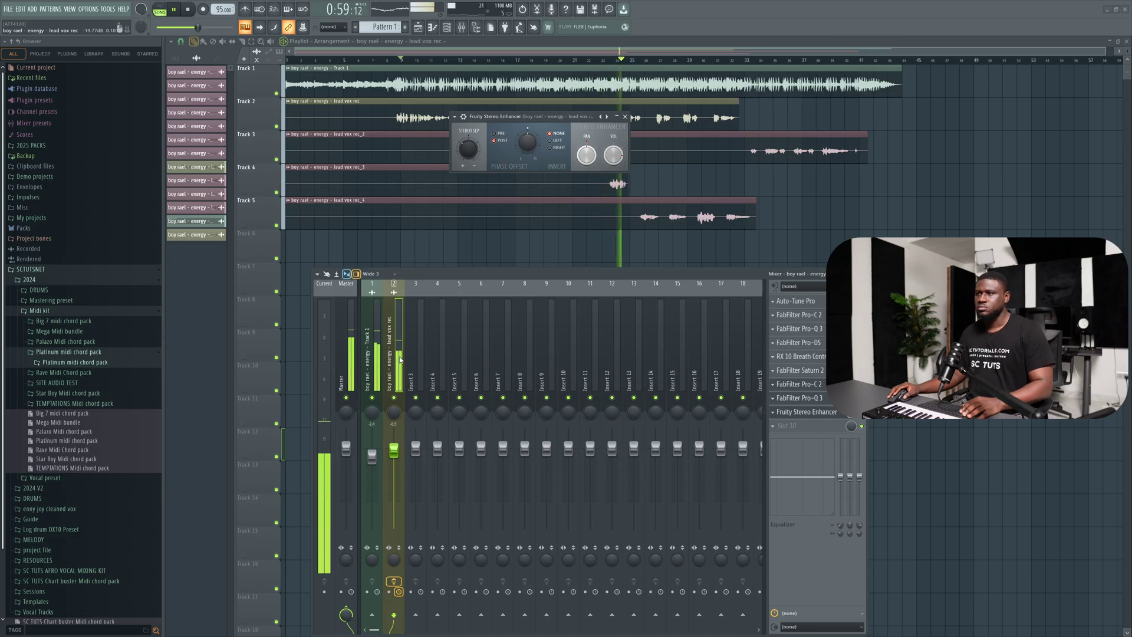
key("space")
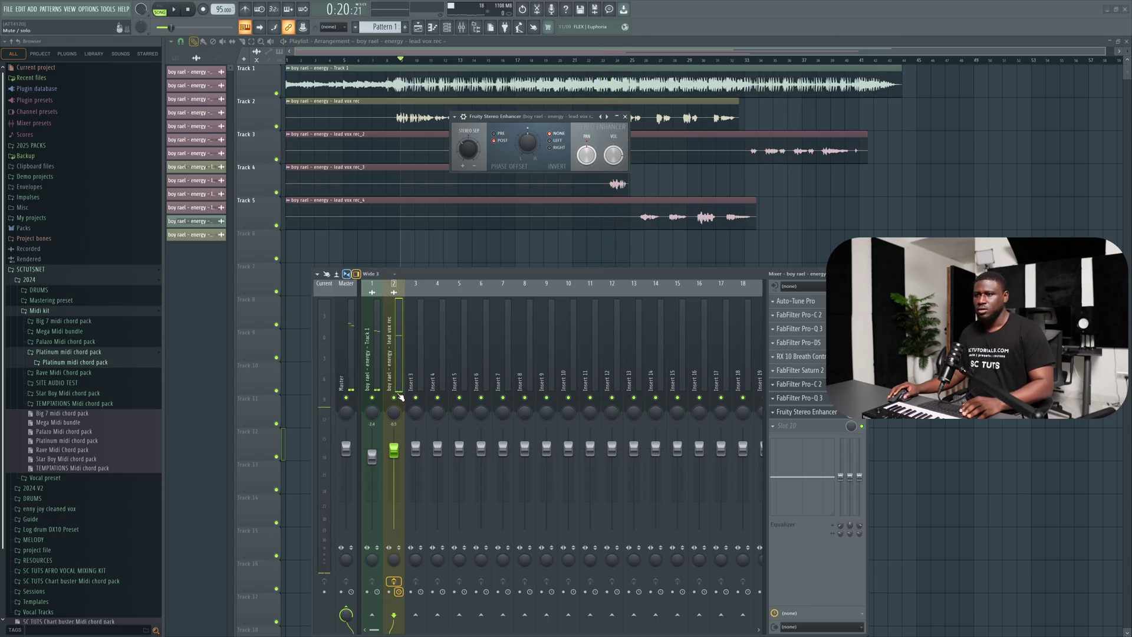
Step: Send the lead vocal to Insert 4, rename it 'reverb', and load FabFilter Pro-R 2 there
left_click(438, 615)
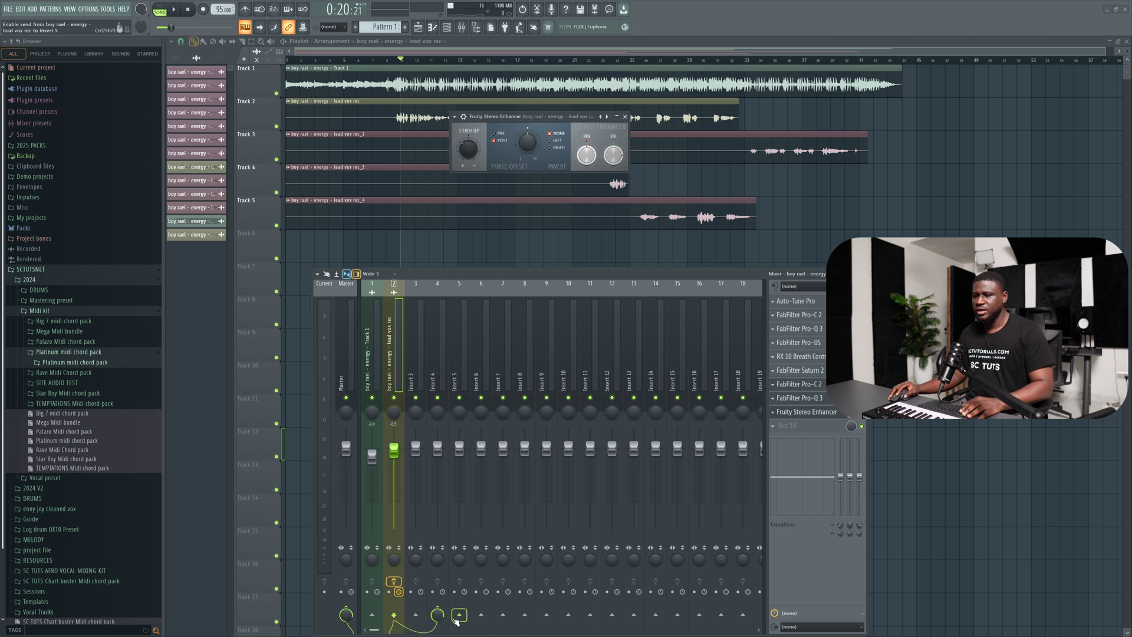
right_click(431, 374)
left_click(477, 292)
type("r")
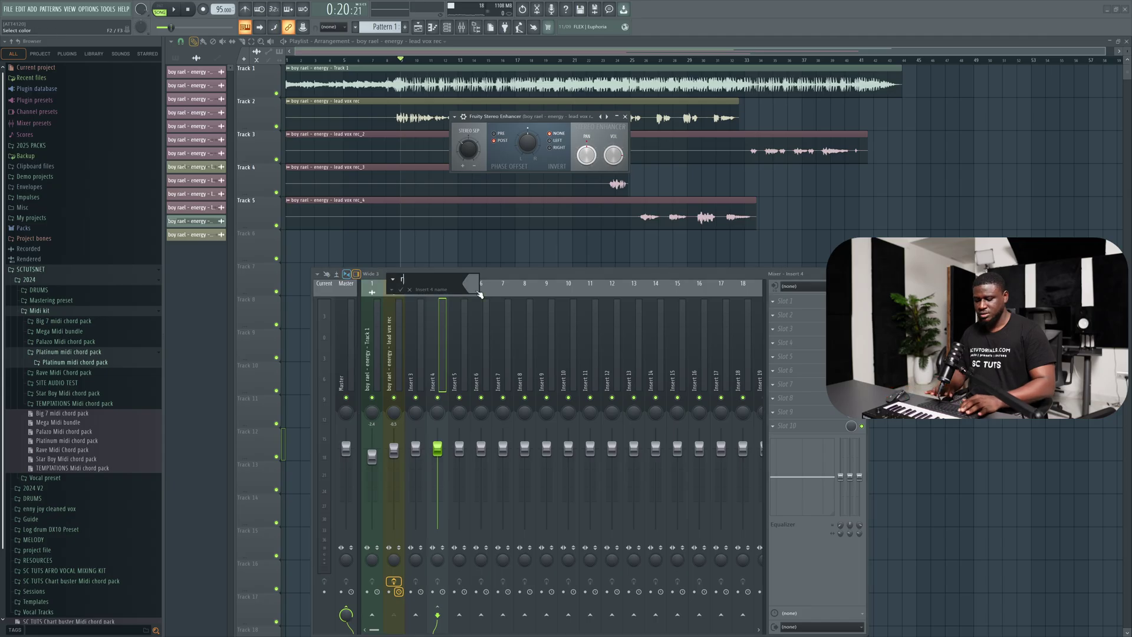
type("everb")
key("Return")
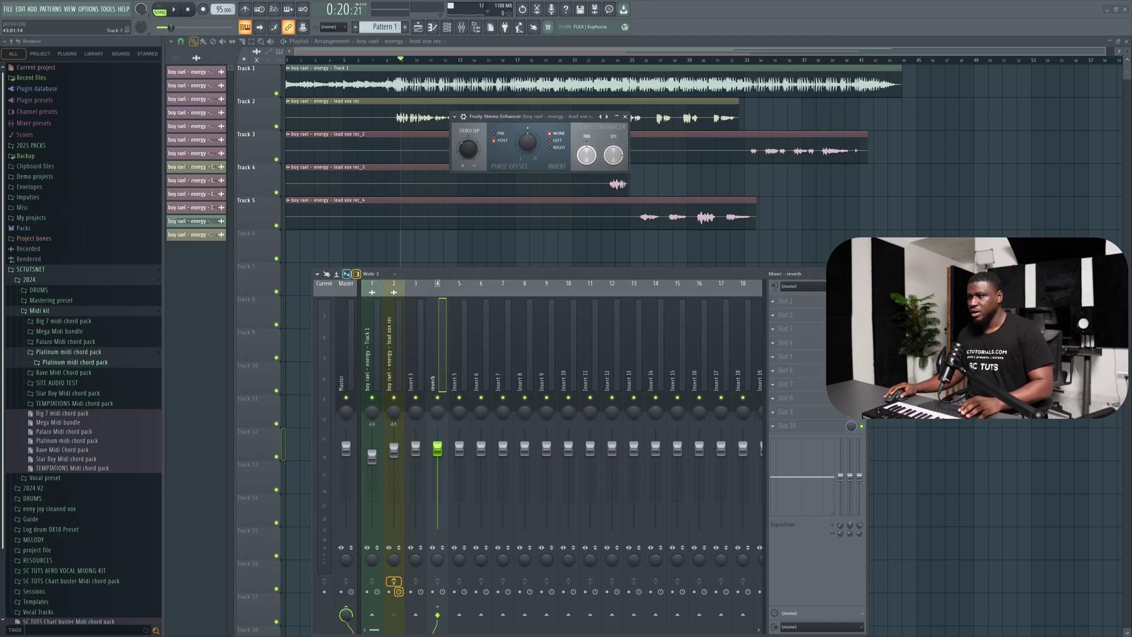
left_click(781, 304)
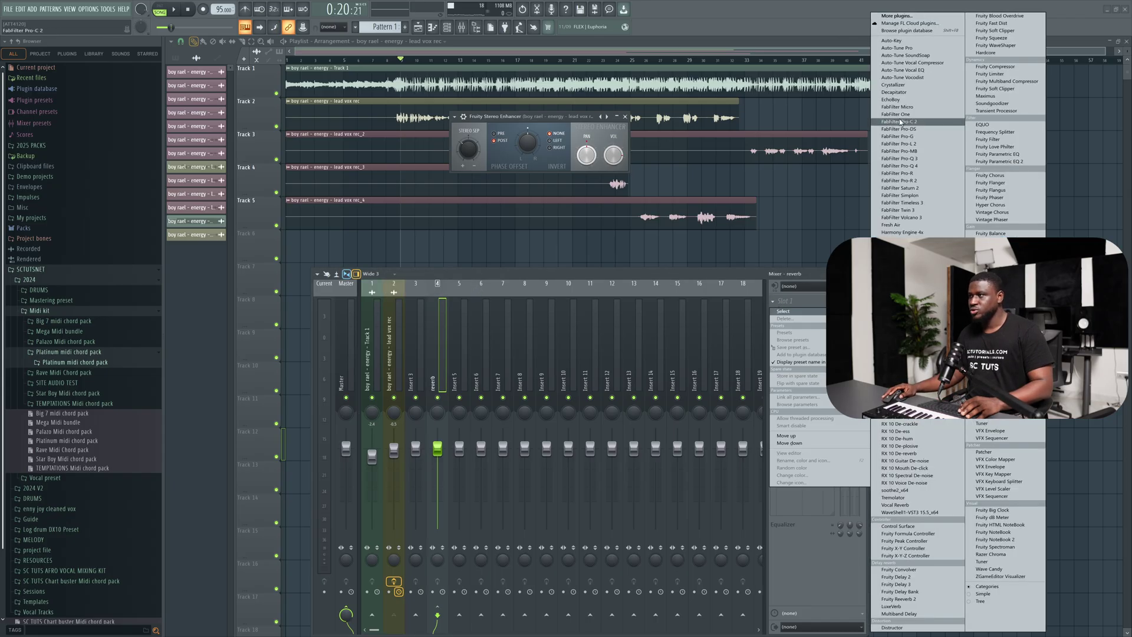
left_click(900, 159)
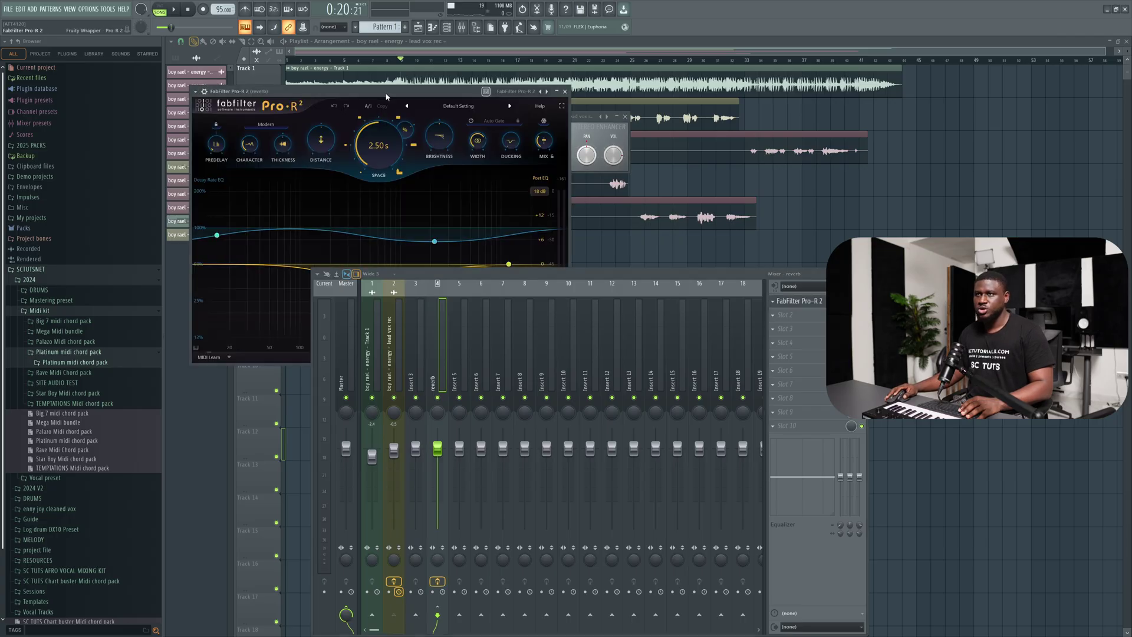
Step: Set the Pro-R 2 reverb mix to about 97% while auditioning
left_click_drag(386, 96, 599, 39)
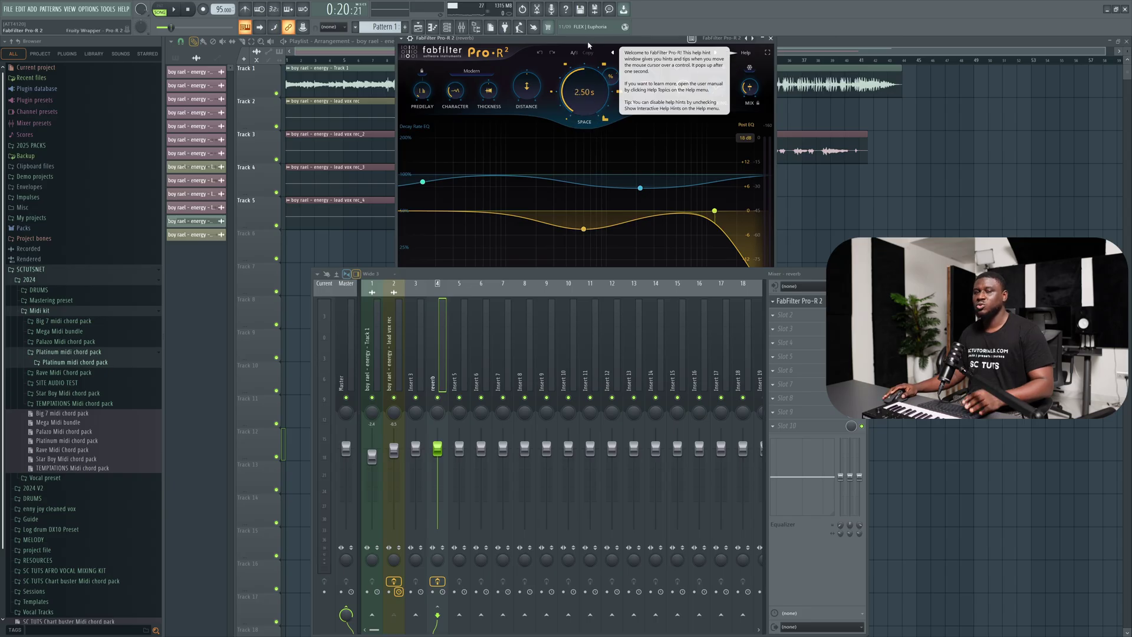
key("space")
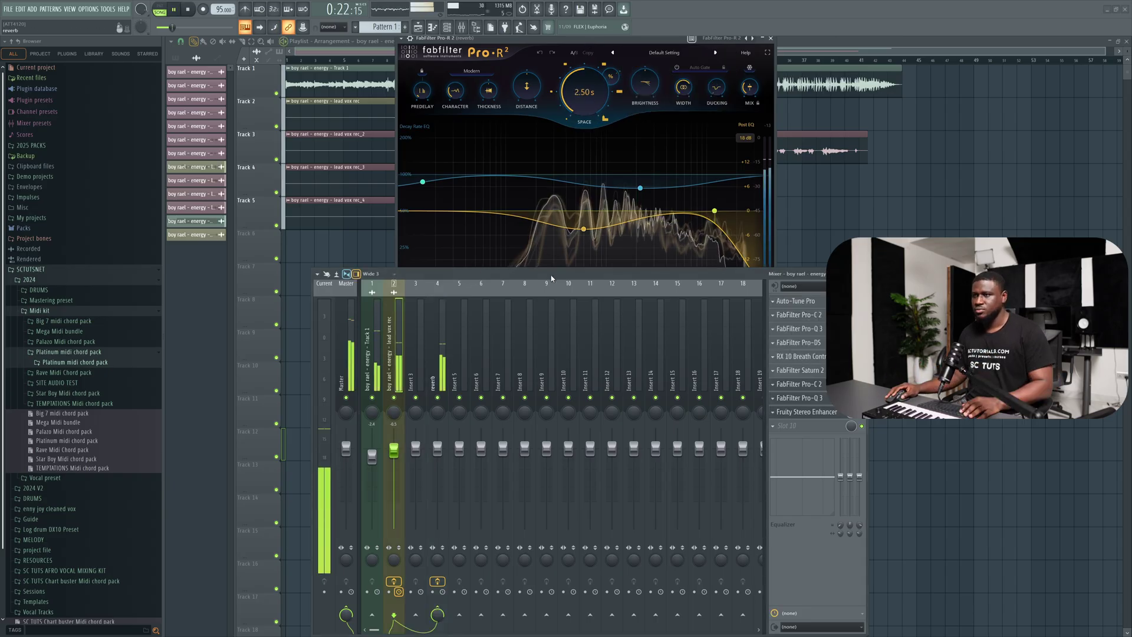
left_click_drag(550, 275, 551, 322)
key("space")
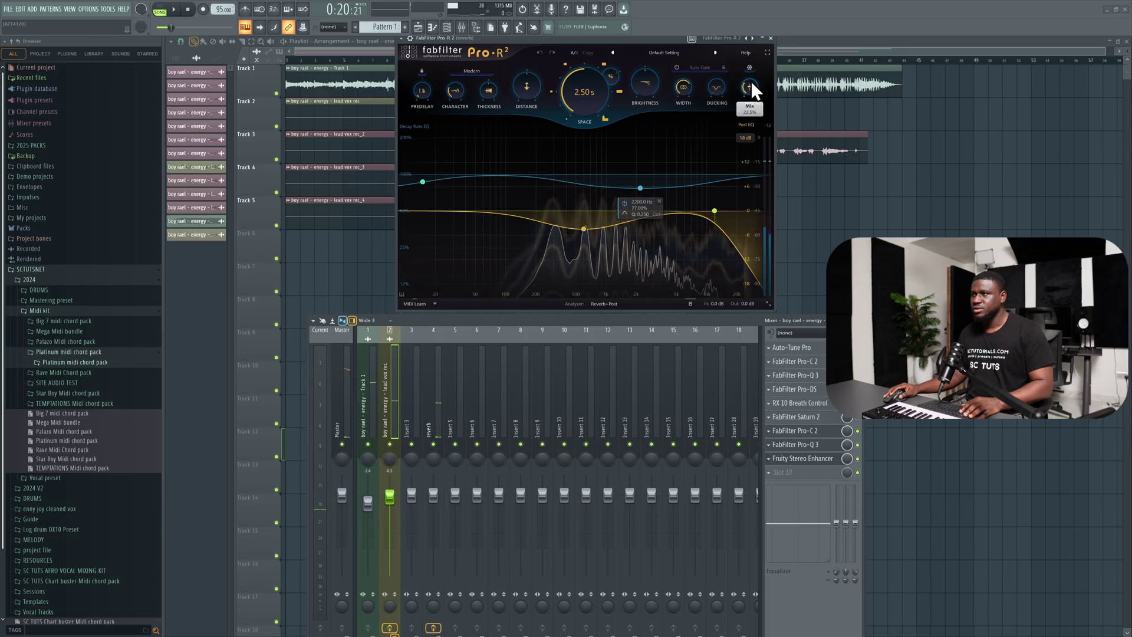
left_click_drag(751, 80, 755, 142)
key("space")
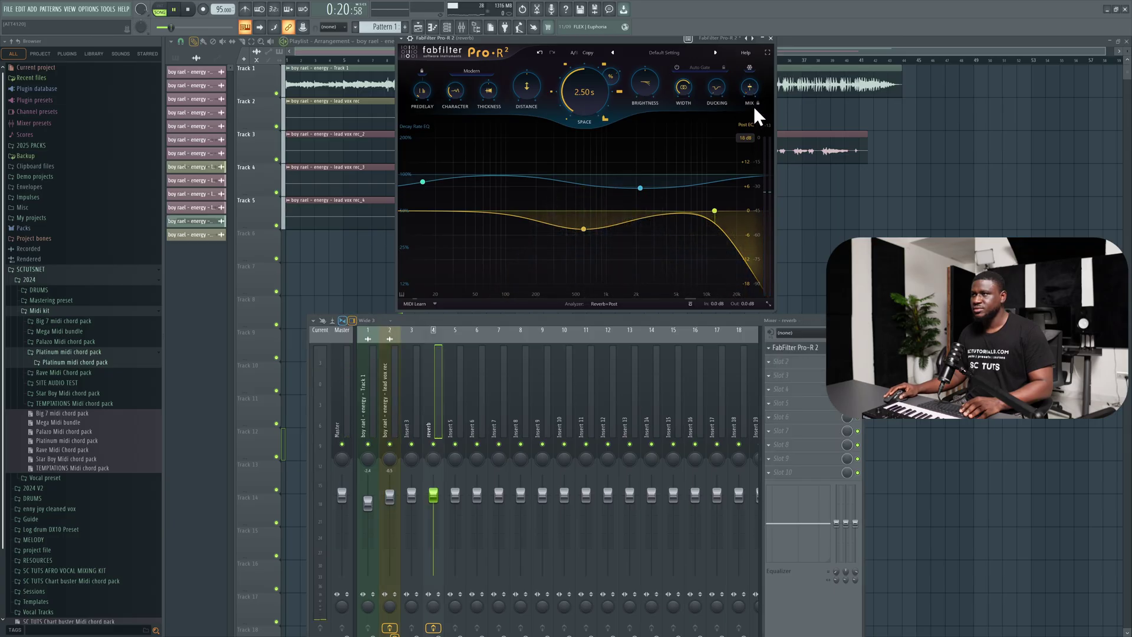
key("space")
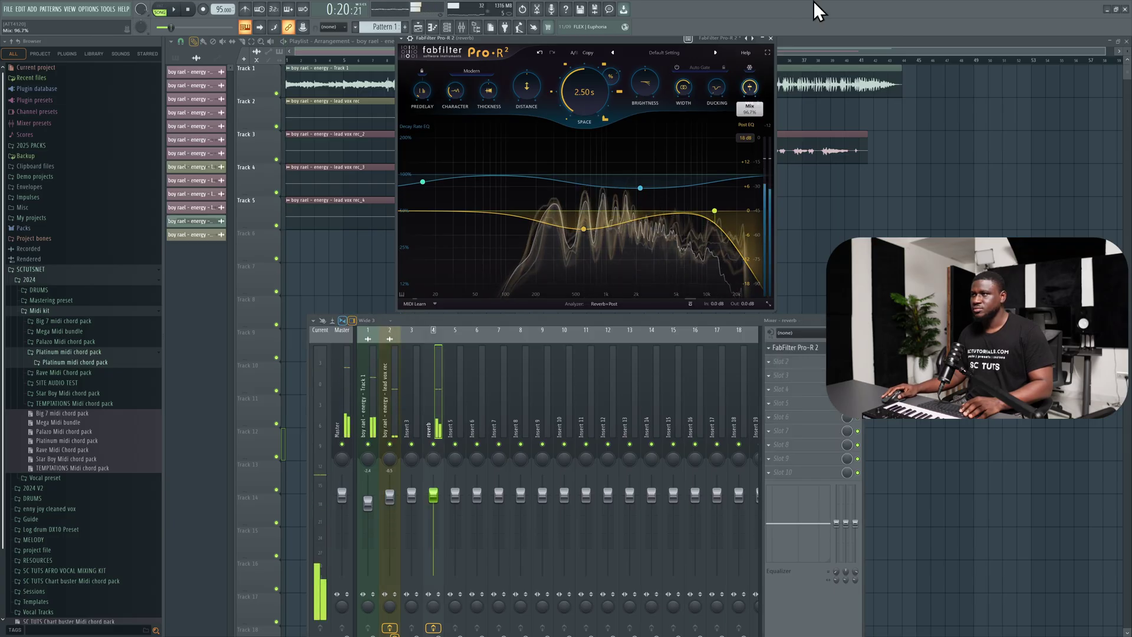
Step: Lengthen the Pro-R 2 Space from 2.50 s to 3.02 s
key("space")
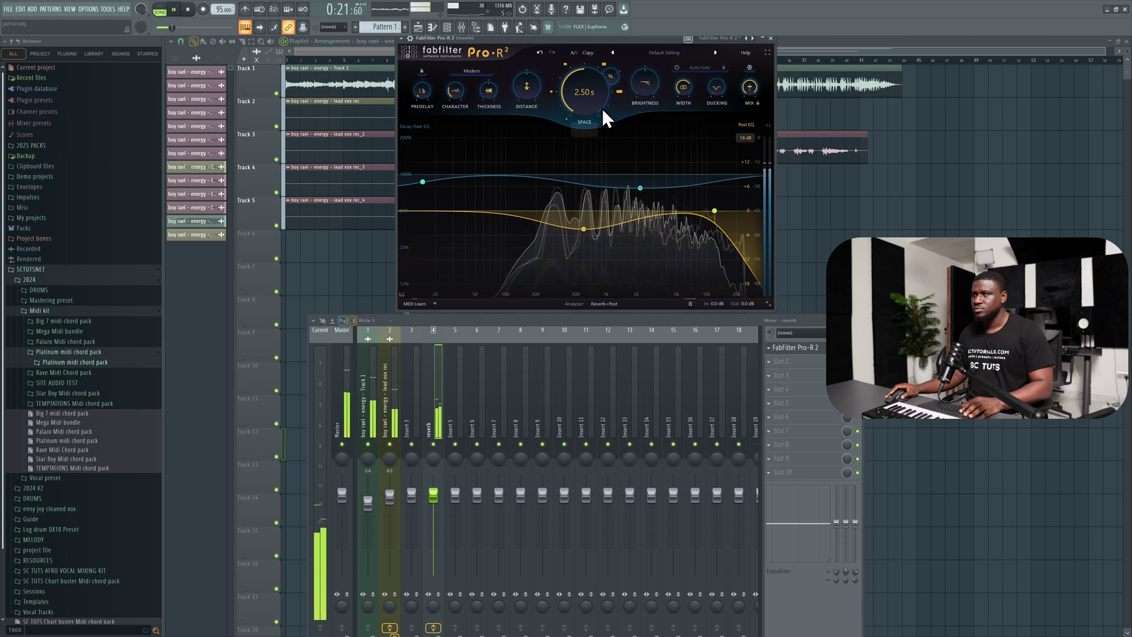
mouse_move(588, 95)
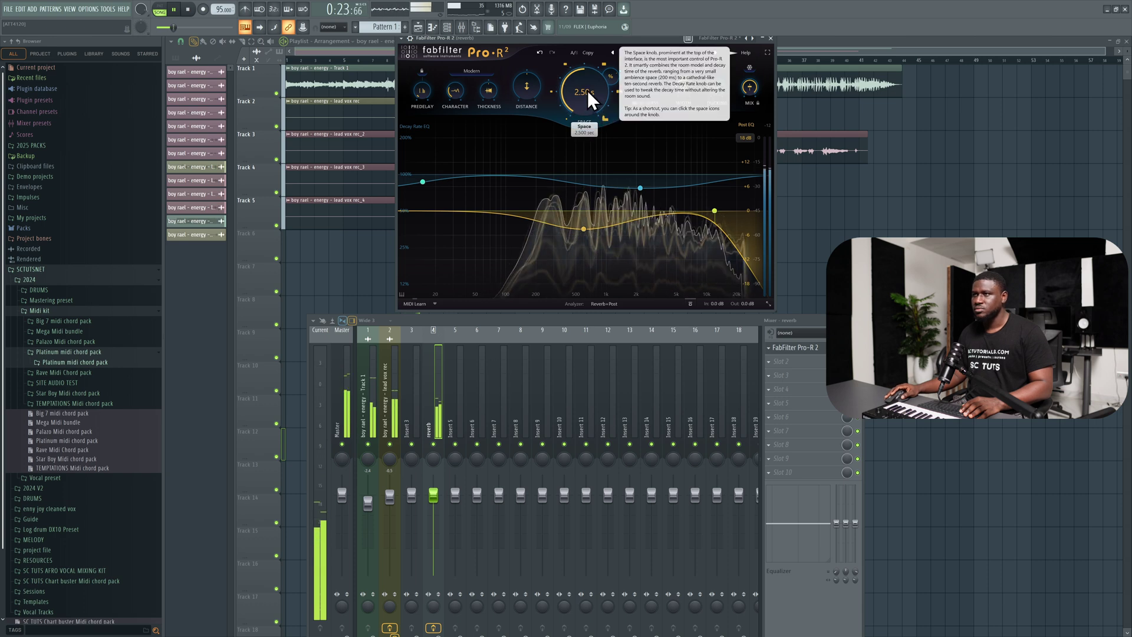
key("space")
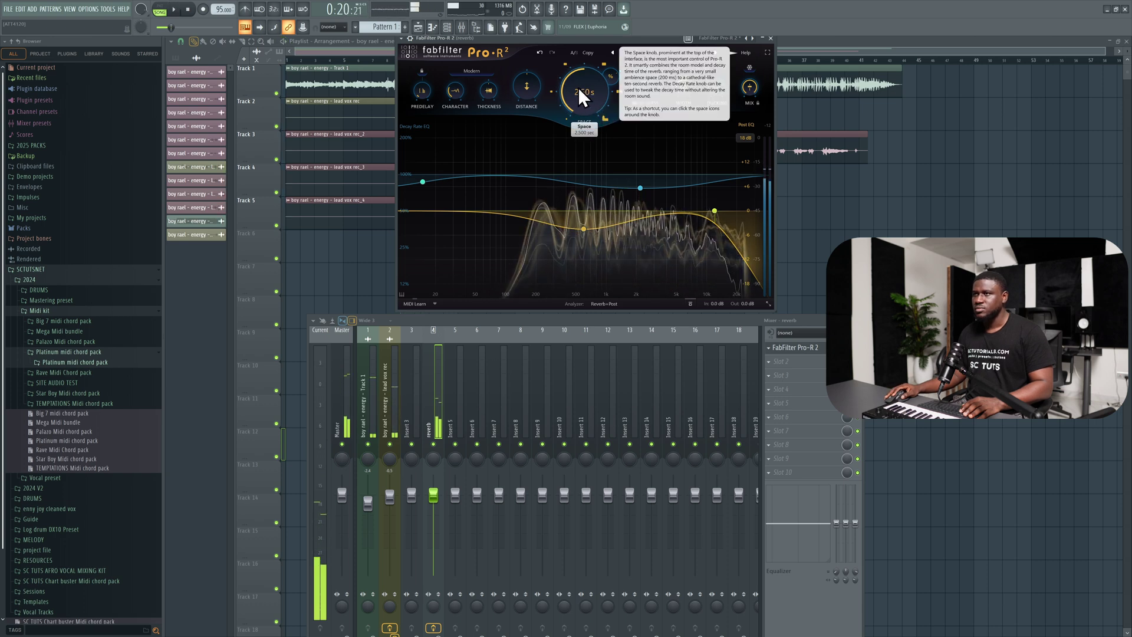
left_click_drag(577, 87, 592, 73)
mouse_move(649, 76)
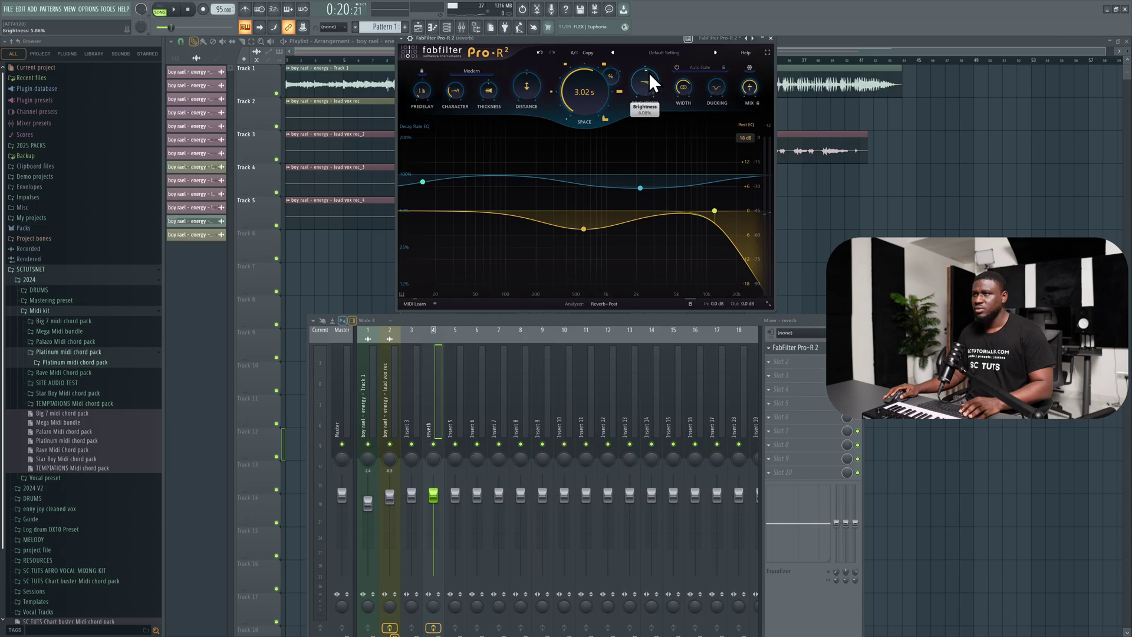
mouse_move(423, 97)
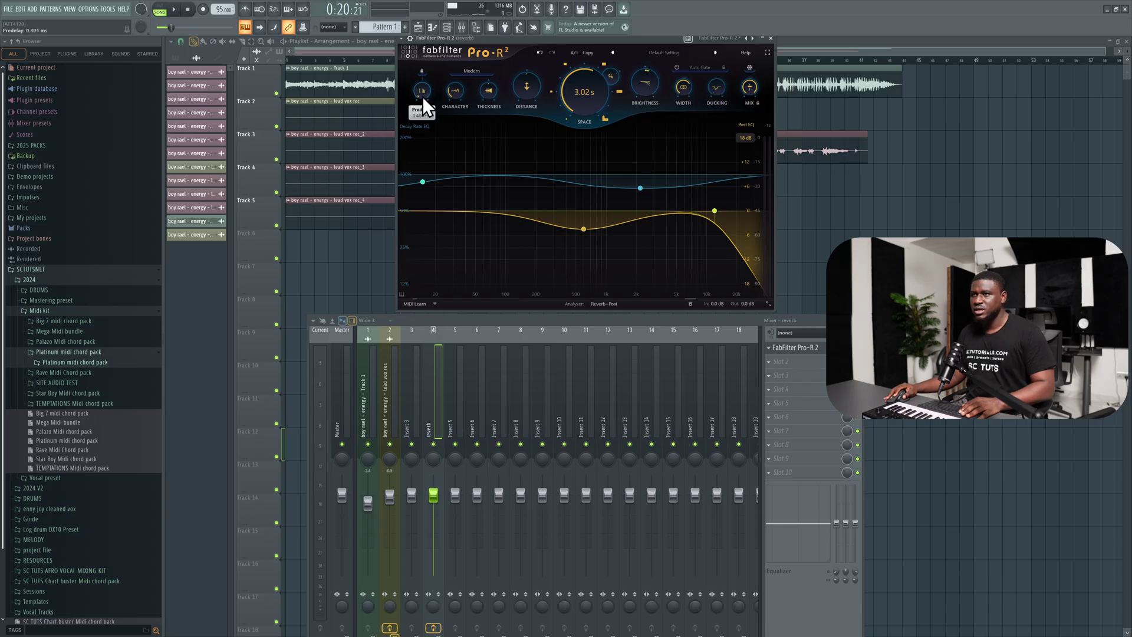
left_click(393, 409)
Step: Set the lead vocal's reverb send to about 47% (-13.5 dB) during playback
key("space")
left_click_drag(459, 322, 451, 212)
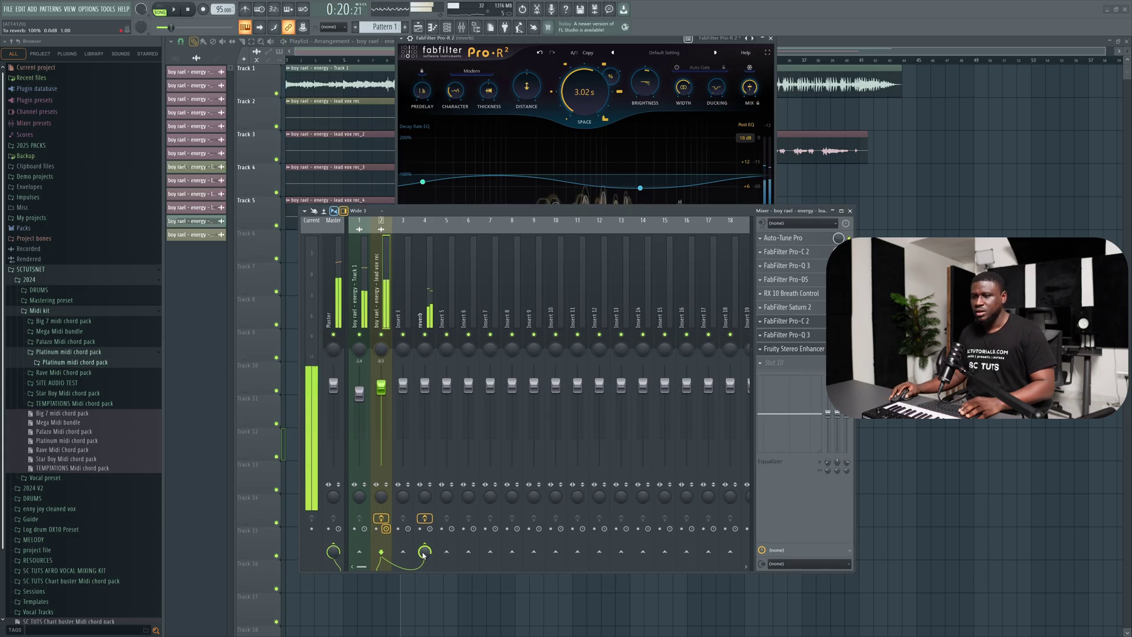
left_click_drag(423, 554, 424, 558)
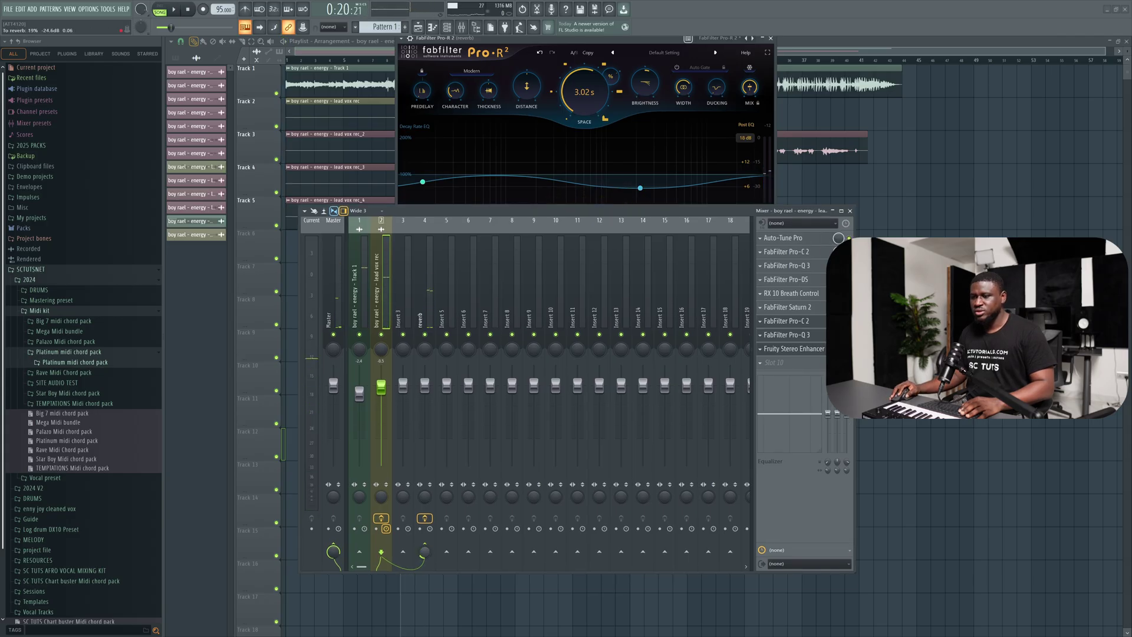
key("space")
left_click_drag(423, 558, 424, 544)
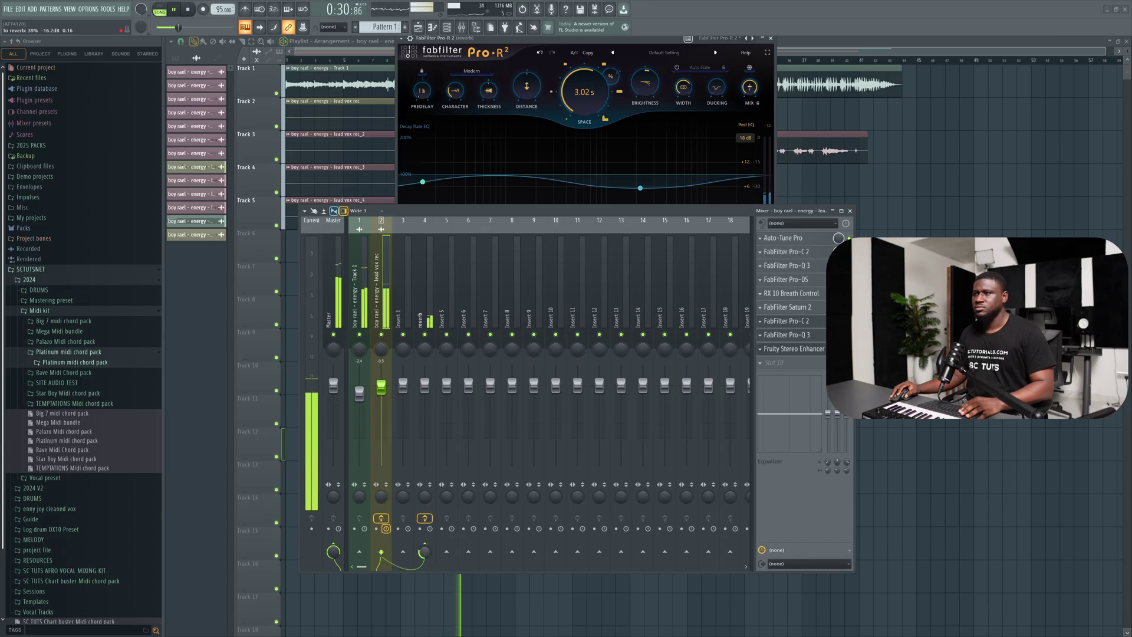
left_click_drag(423, 543, 423, 542)
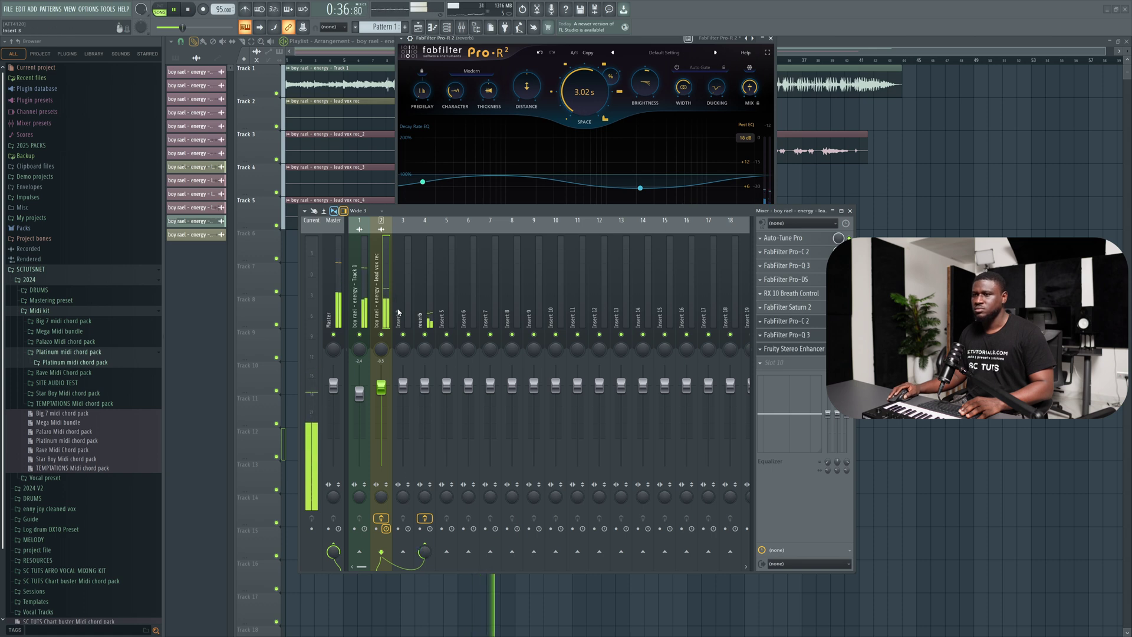
left_click(425, 271)
Step: Stop playback and load FabFilter Pro-Q 3 after Pro-R 2 on the reverb insert
key("space")
left_click(785, 252)
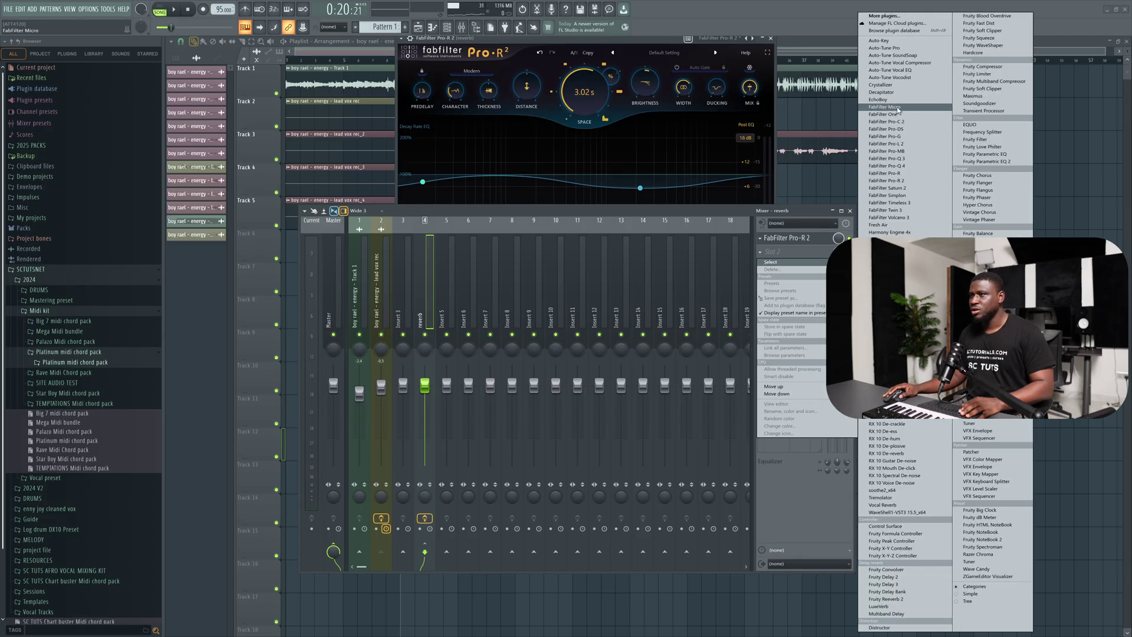
left_click(448, 150)
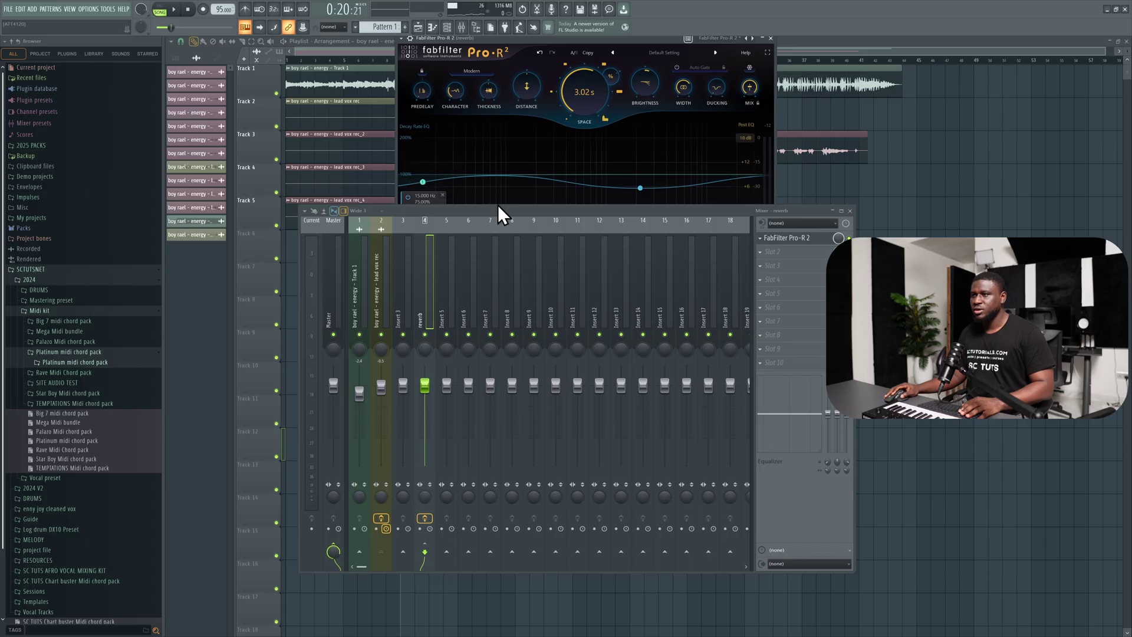
left_click(777, 252)
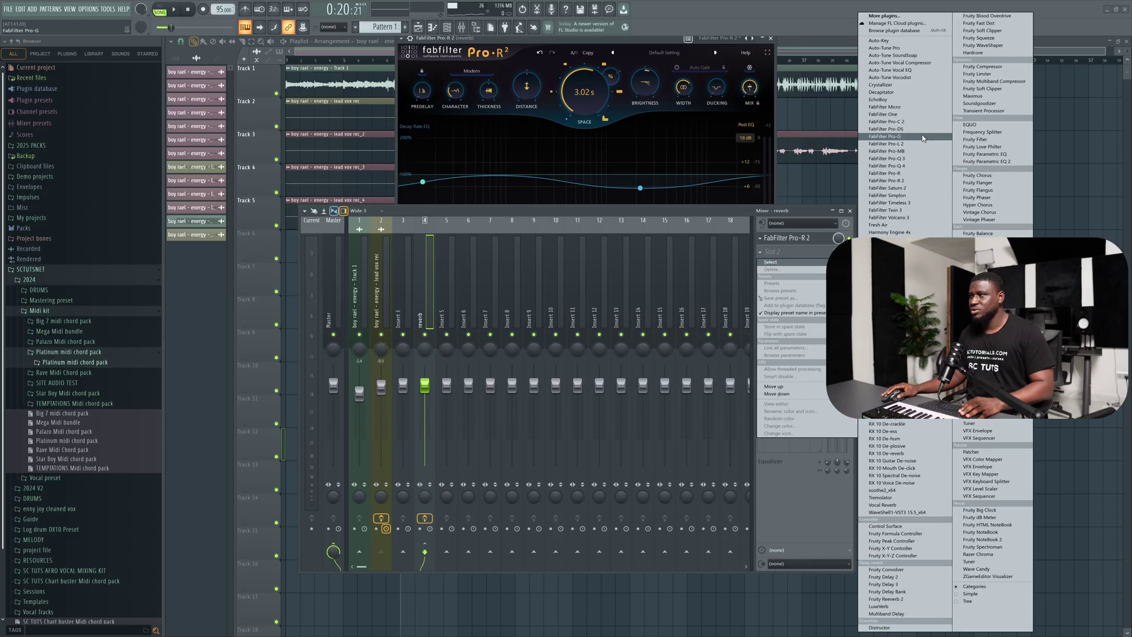
left_click(911, 165)
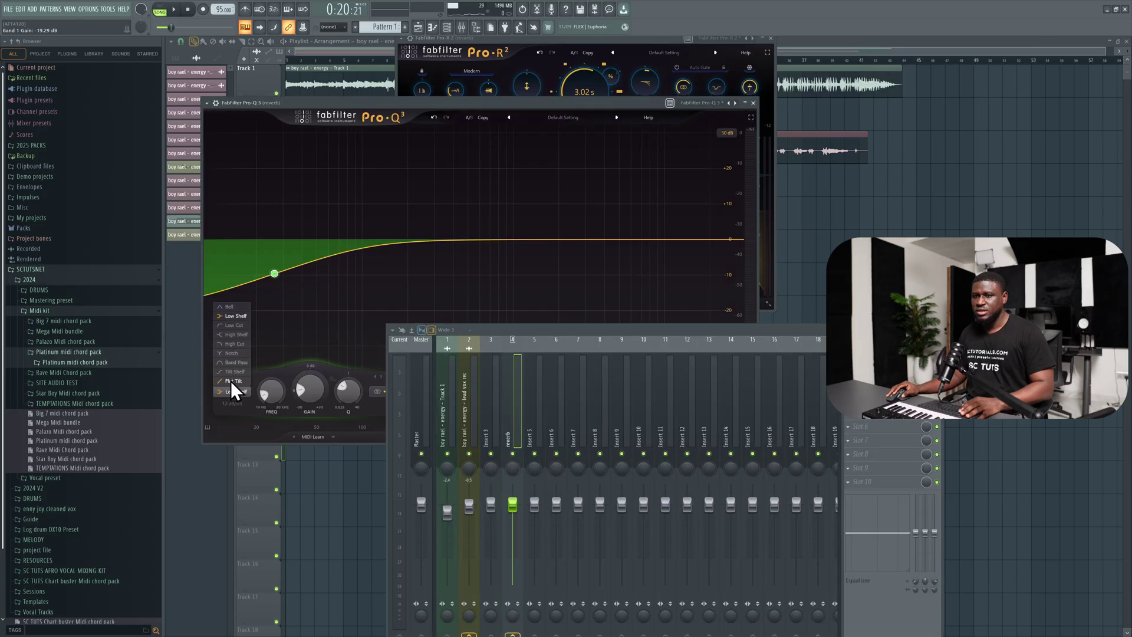
Step: Make Pro-Q 3's first band a low cut around 515 Hz, then select the lead vox rec track
left_click(234, 325)
left_click_drag(274, 242, 470, 261)
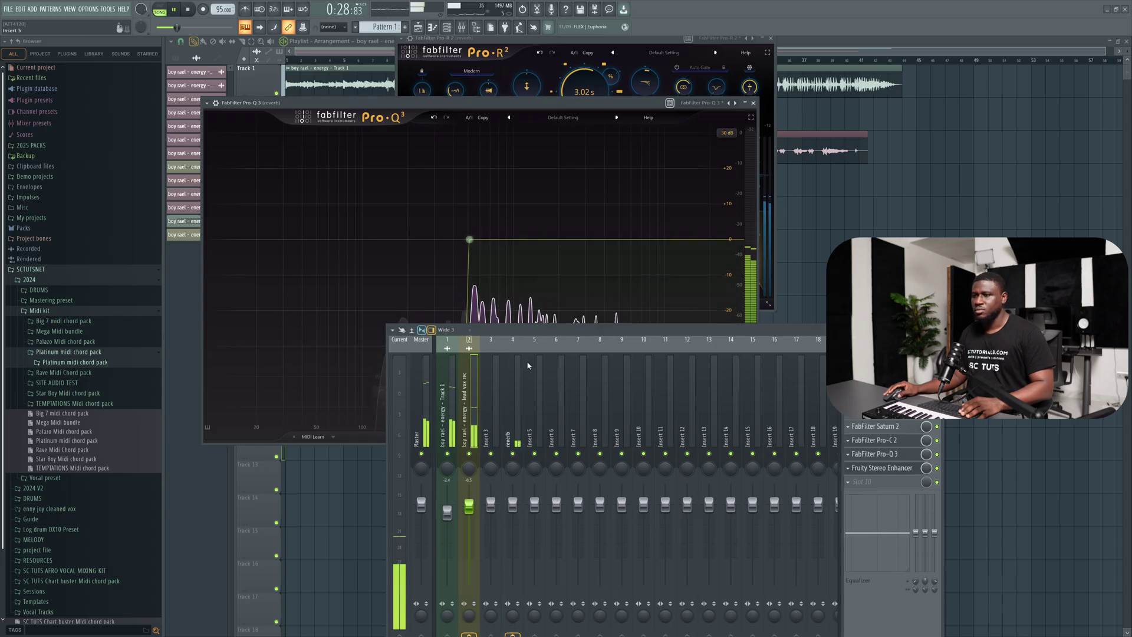
left_click(465, 412)
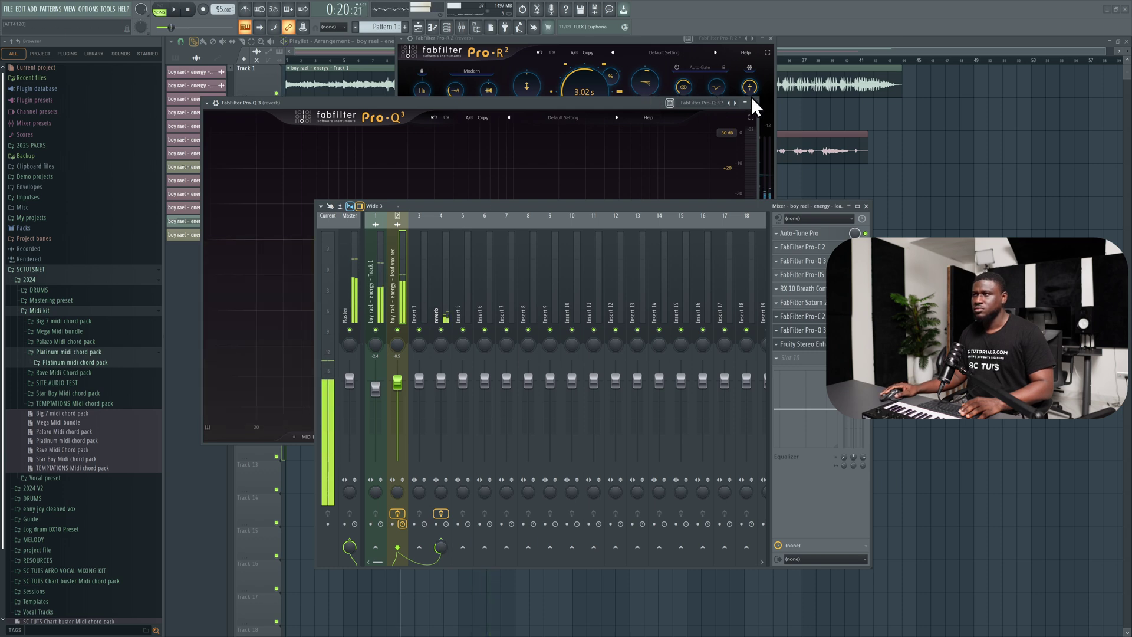
Step: Close Pro-Q 3 and, during playback, raise Pro-R 2's Space from 3.02 s to 3.52 s
left_click(752, 102)
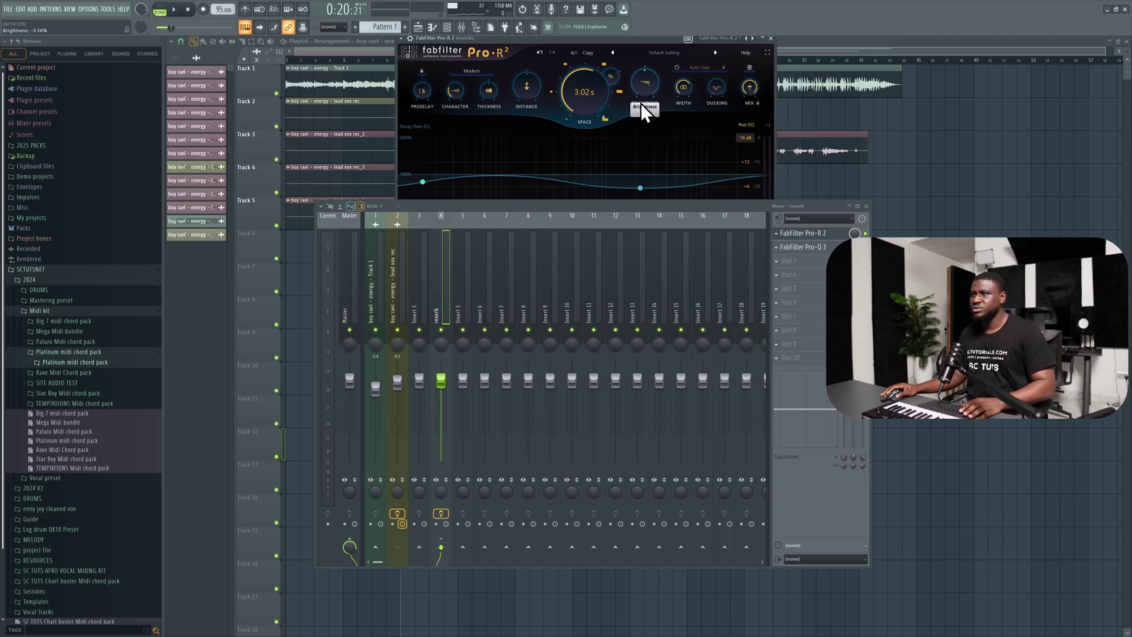
key("space")
left_click_drag(697, 206, 674, 231)
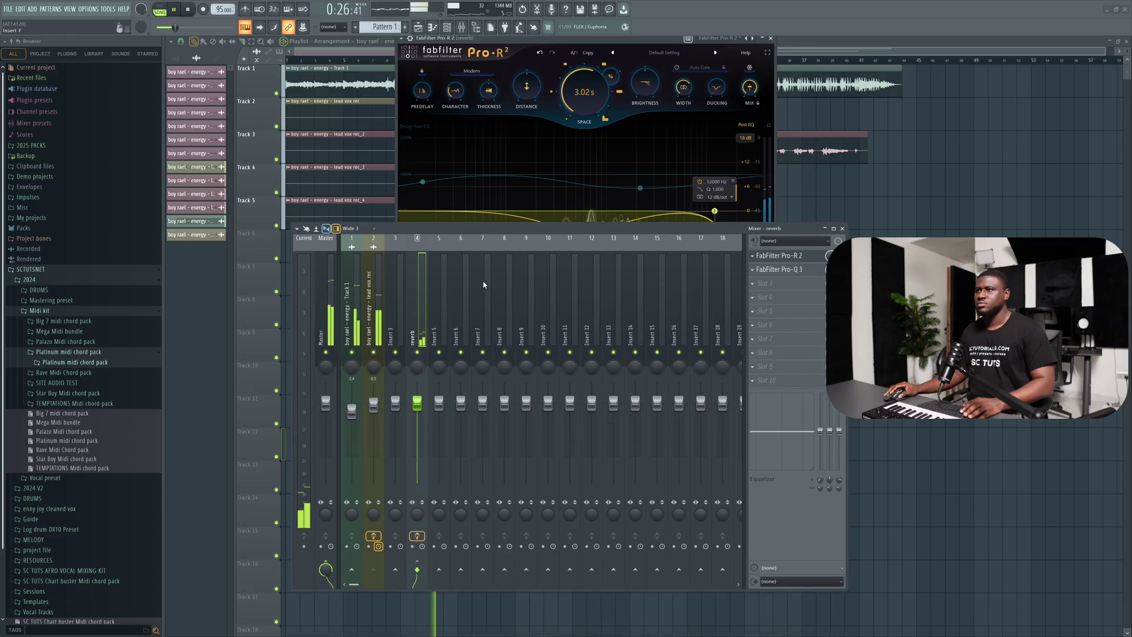
left_click_drag(577, 87, 586, 80)
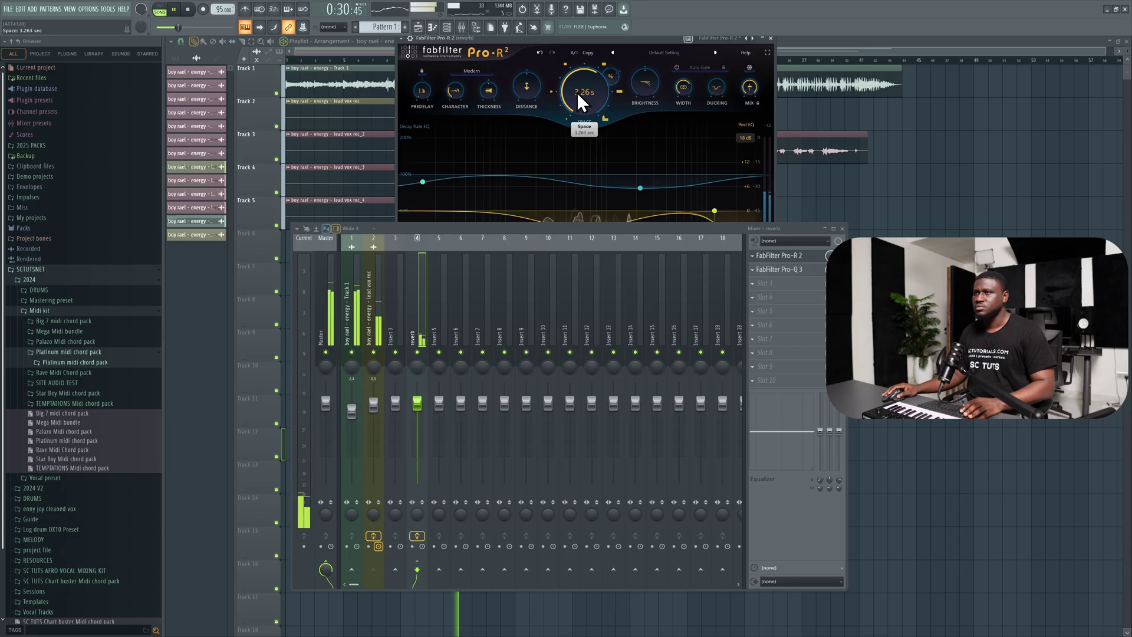
left_click_drag(576, 92, 581, 84)
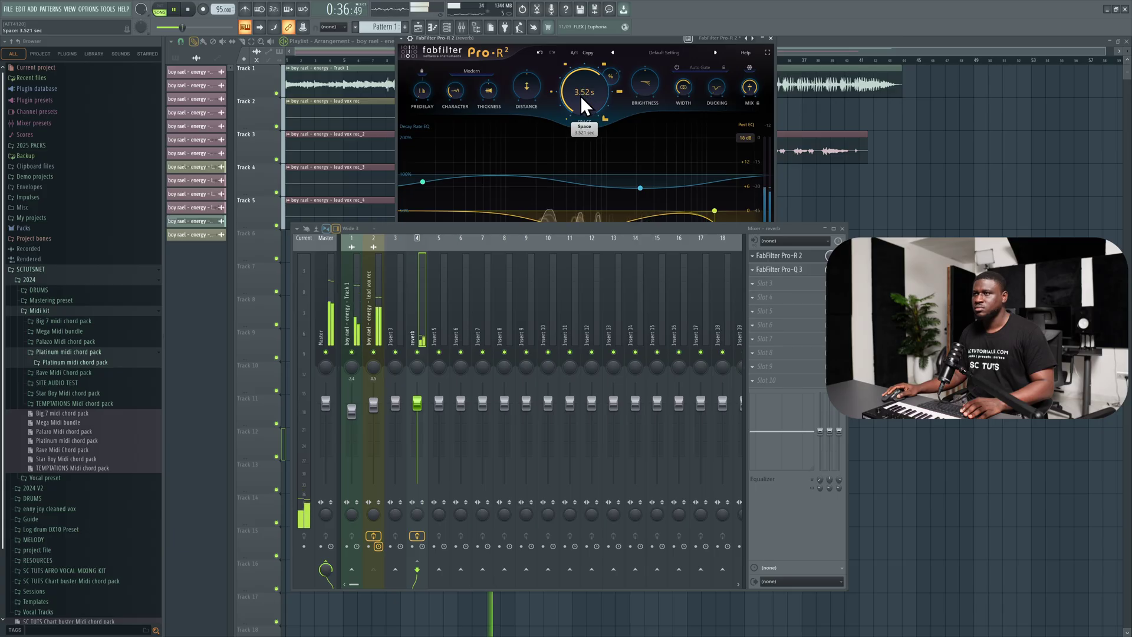
left_click(373, 306)
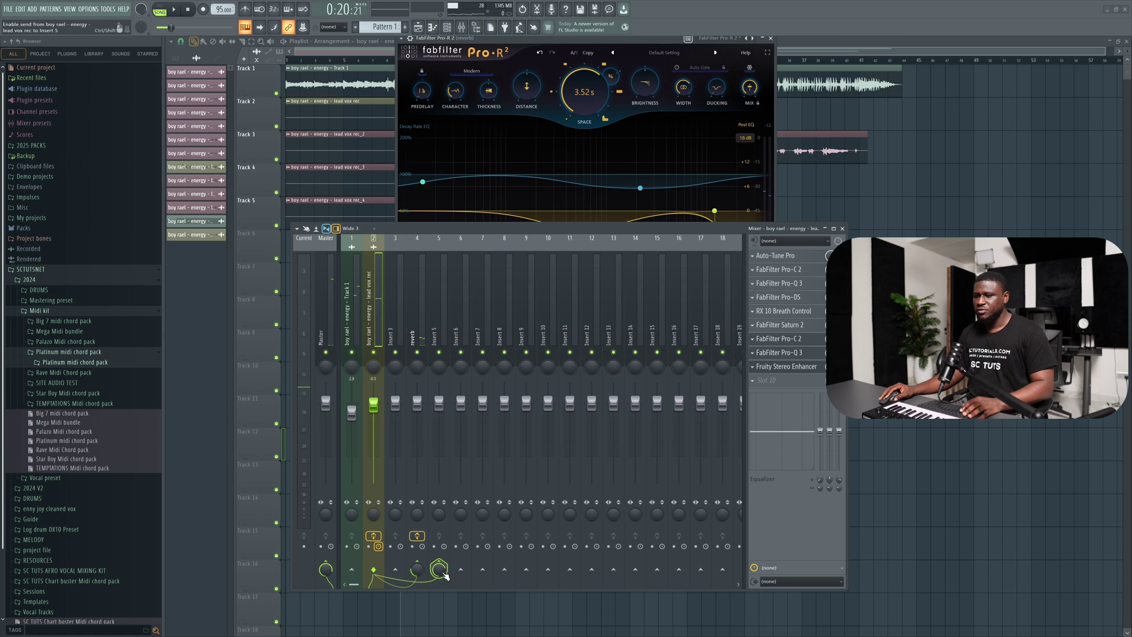
Step: Rename mixer insert 5 to 'delay'
left_click(445, 337)
right_click(448, 235)
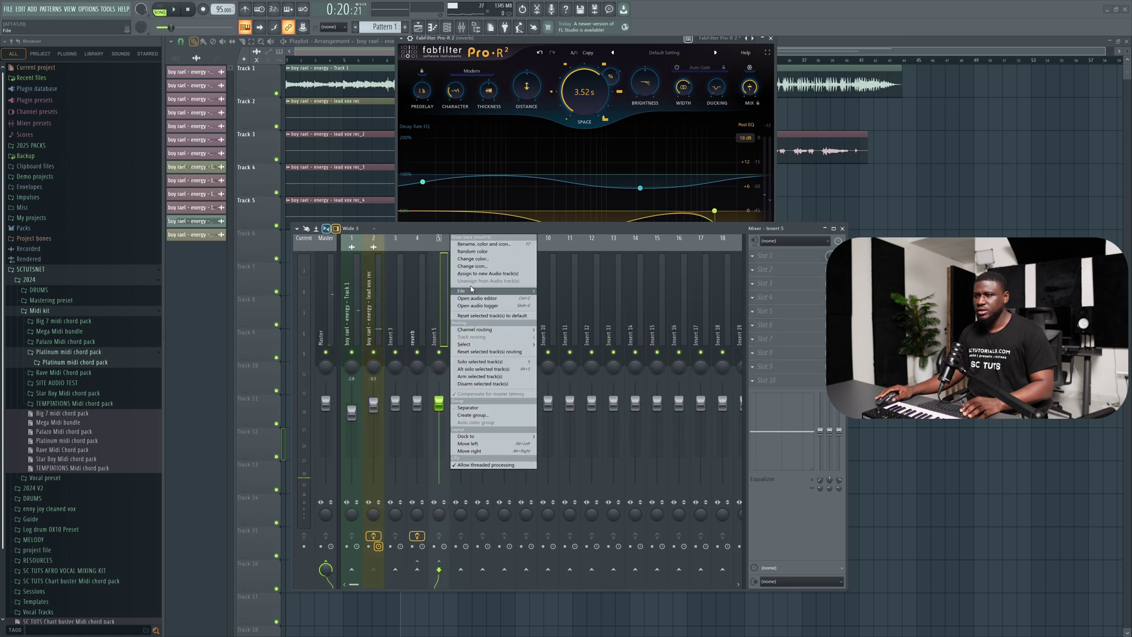
left_click(475, 256)
type("dela")
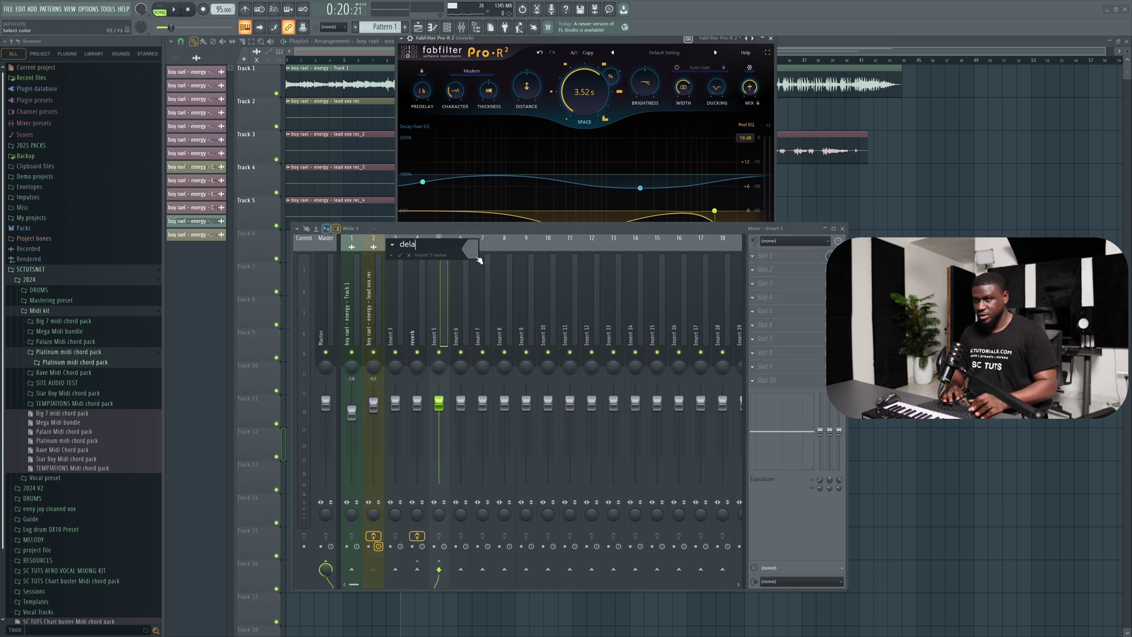
key("Return")
Step: Load FabFilter Timeless 3 into the delay bus's first slot and audition it
left_click(778, 256)
mouse_move(766, 266)
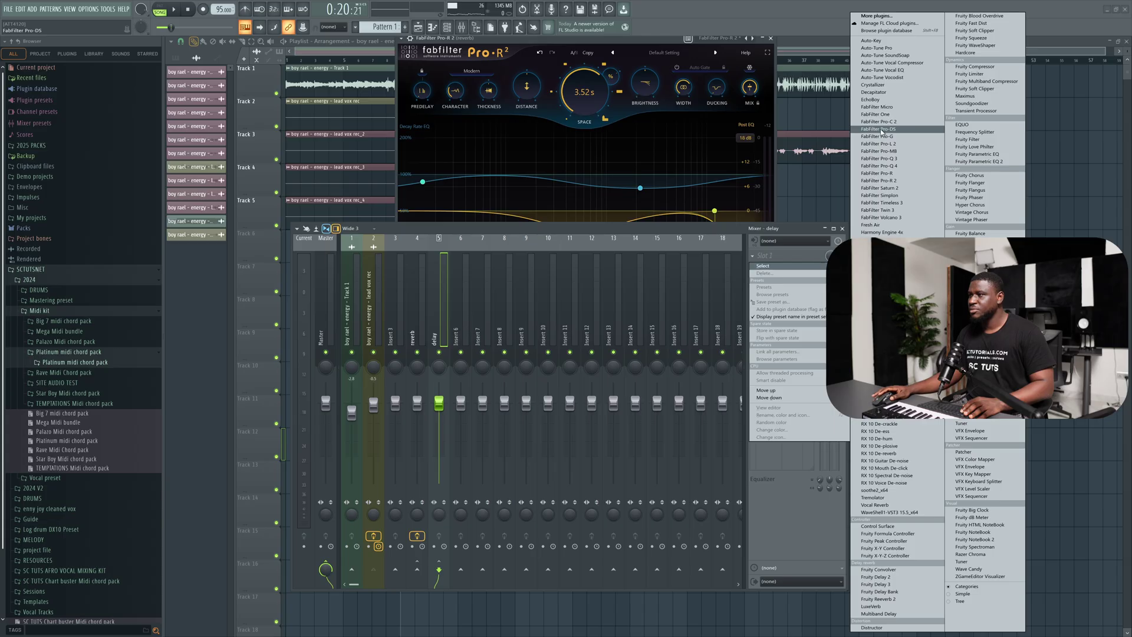
left_click(880, 203)
left_click_drag(439, 233, 433, 375)
left_click_drag(463, 115, 622, 55)
key("space")
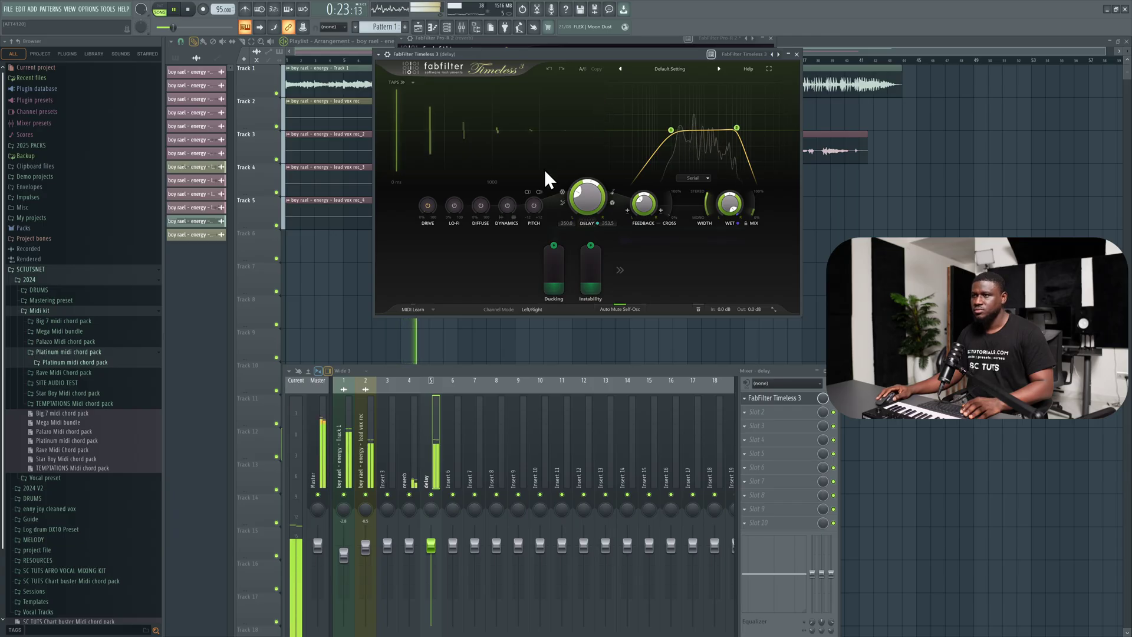
key("space")
Step: Sync the Timeless 3 delay time to 1/4 note and listen to the result
left_click_drag(590, 213, 592, 205)
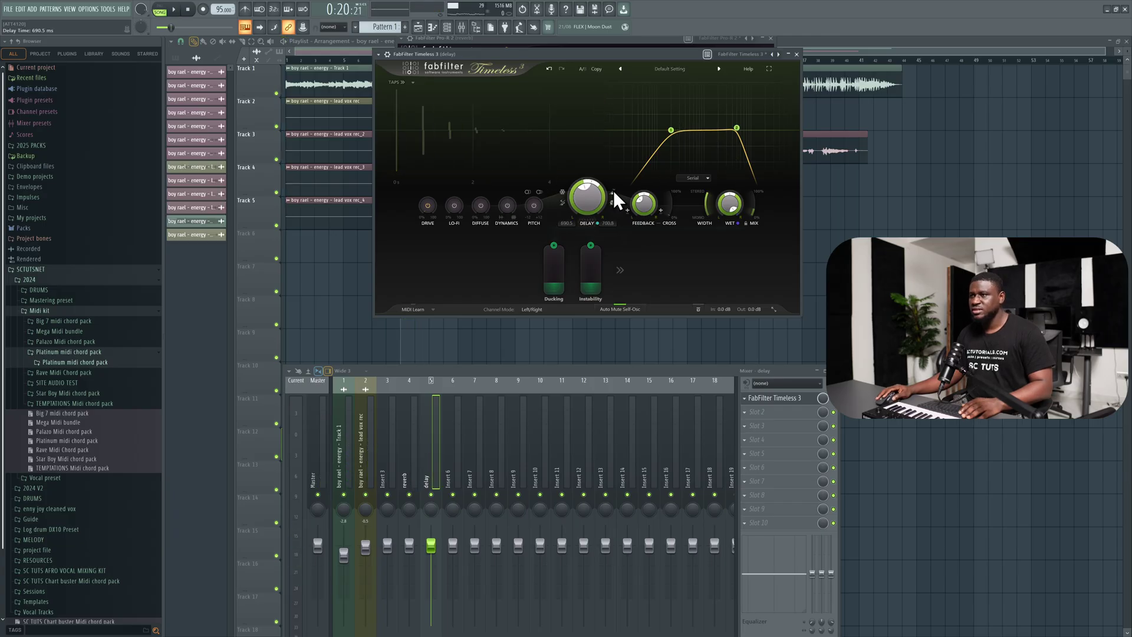
left_click(614, 190)
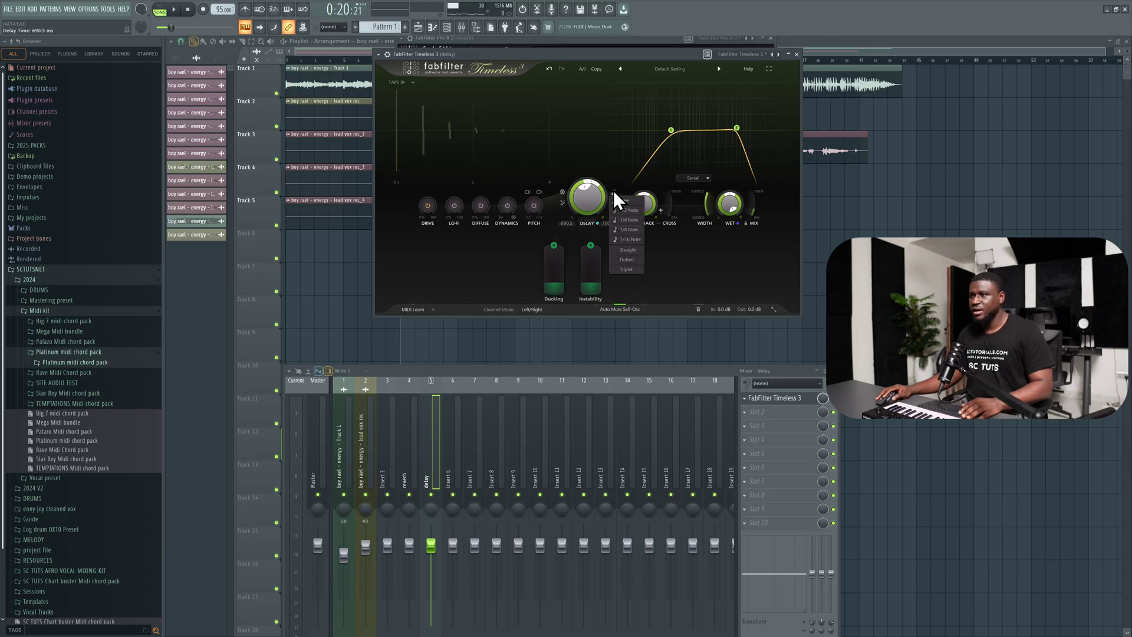
left_click(627, 220)
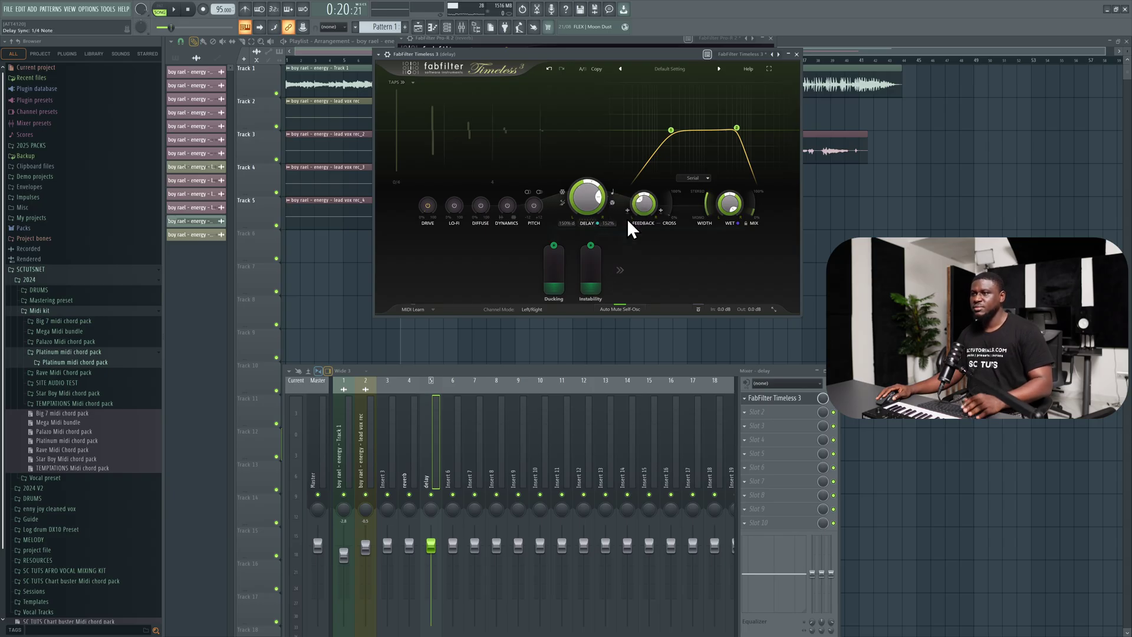
double_click(601, 207)
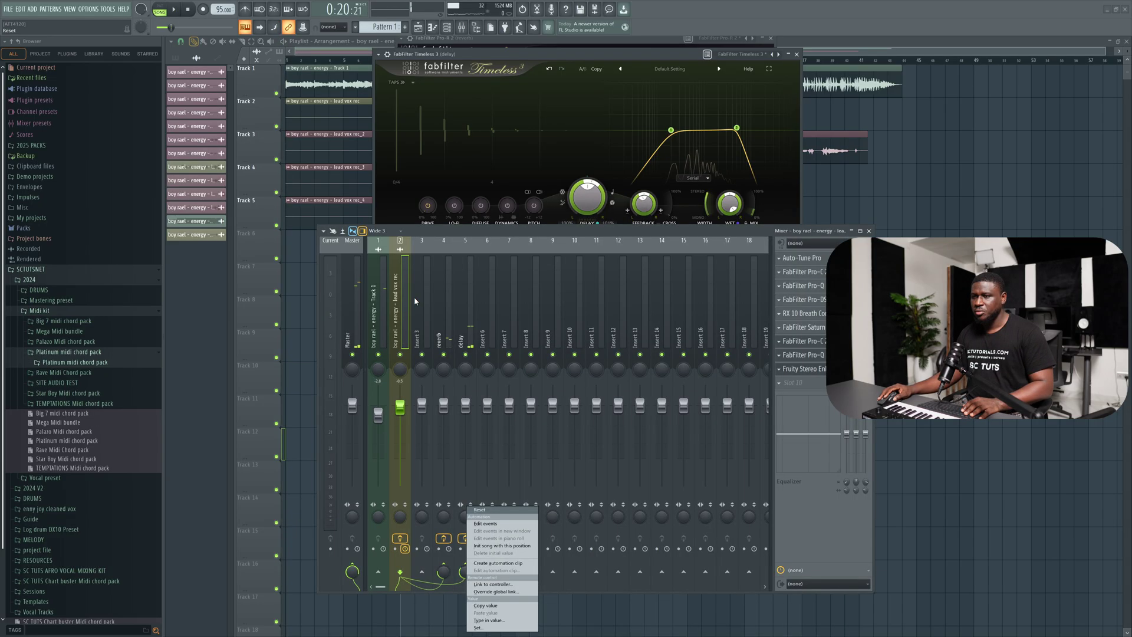
key("space")
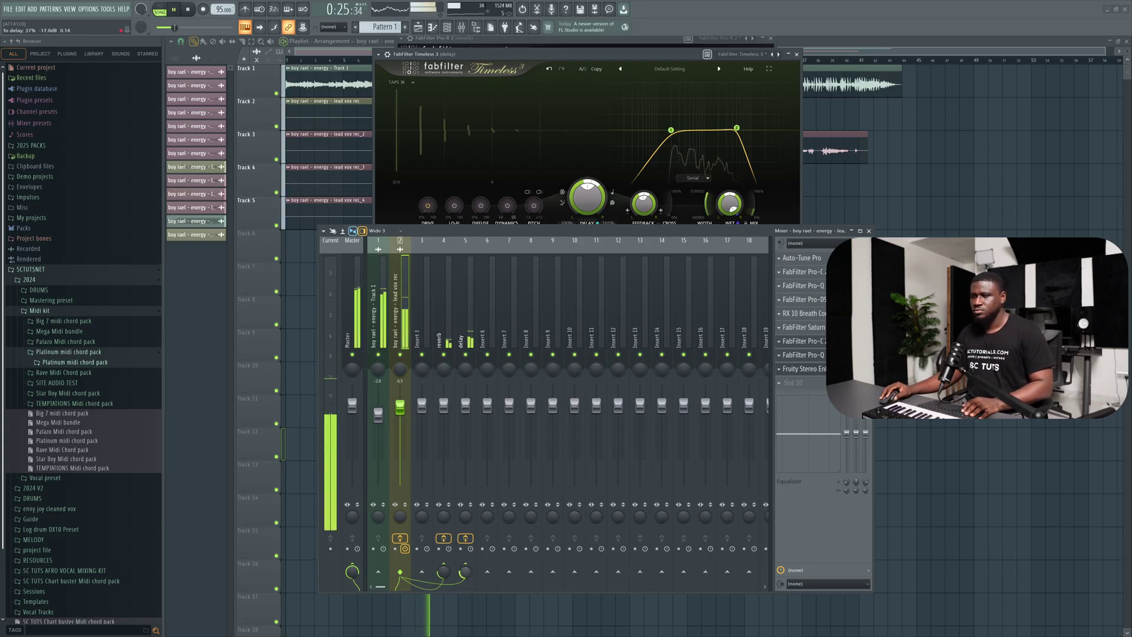
left_click(472, 441)
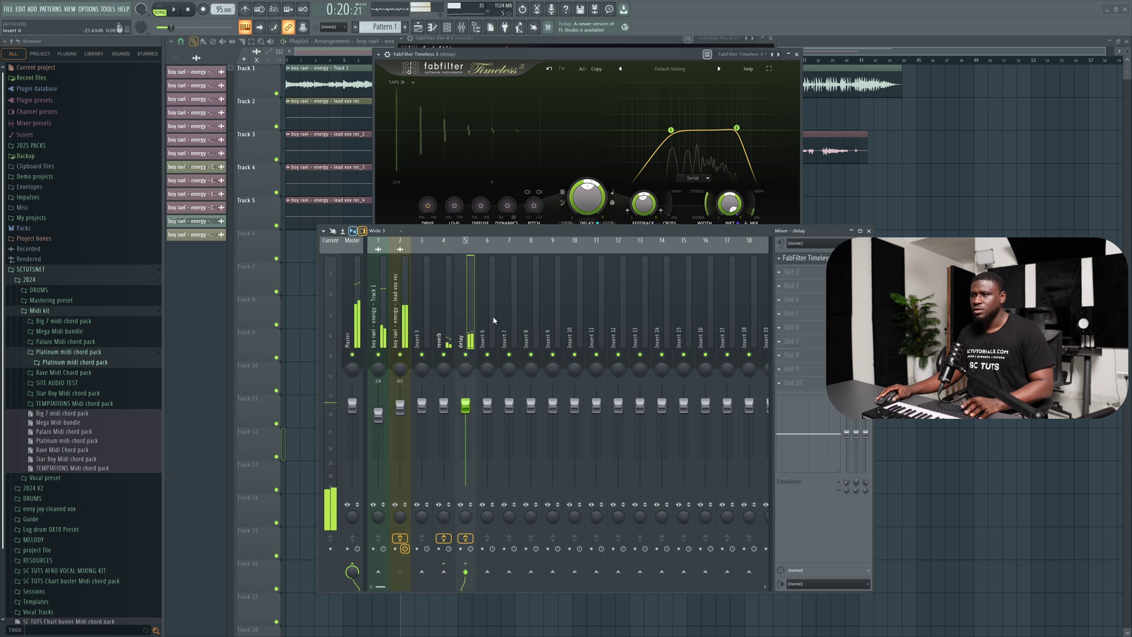
key("space")
Step: Load Fruity Limiter into the delay bus's second effect slot
left_click_drag(713, 233, 668, 354)
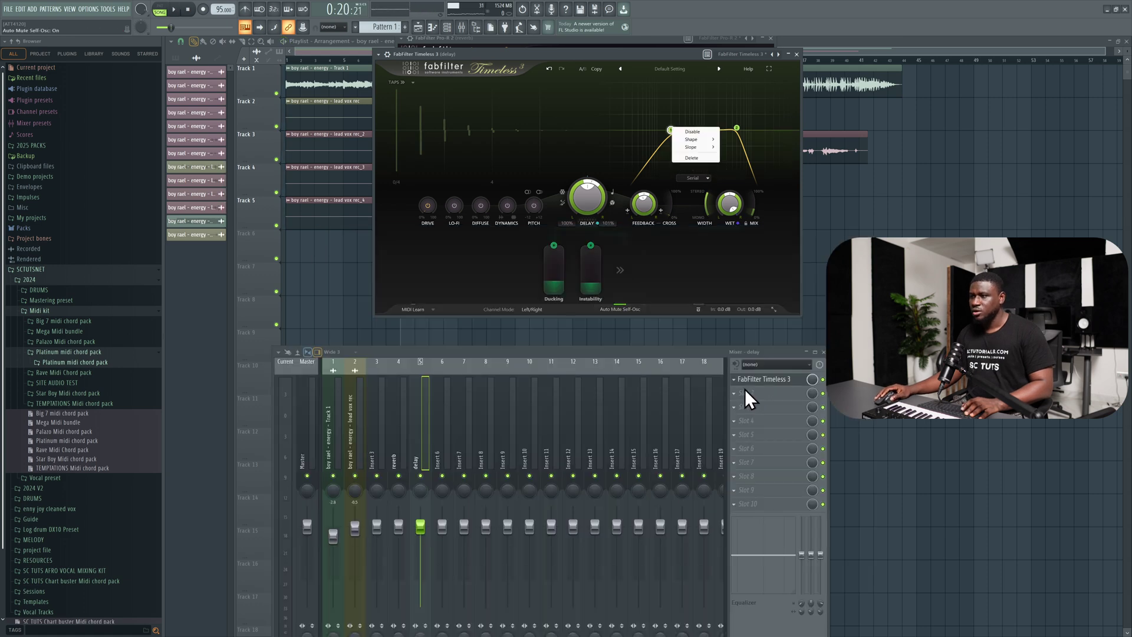
left_click(745, 392)
left_click(746, 392)
left_click(746, 392)
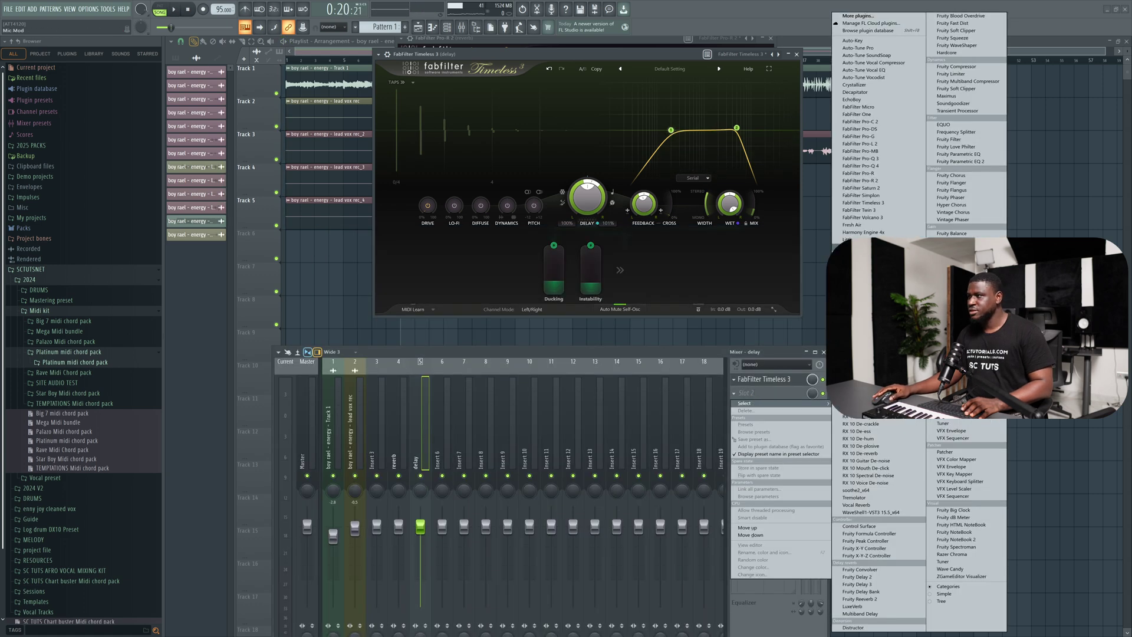
left_click(951, 74)
Step: Put Fruity Limiter in COMP mode with sidechain input 1 and threshold -60 dB
left_click(305, 257)
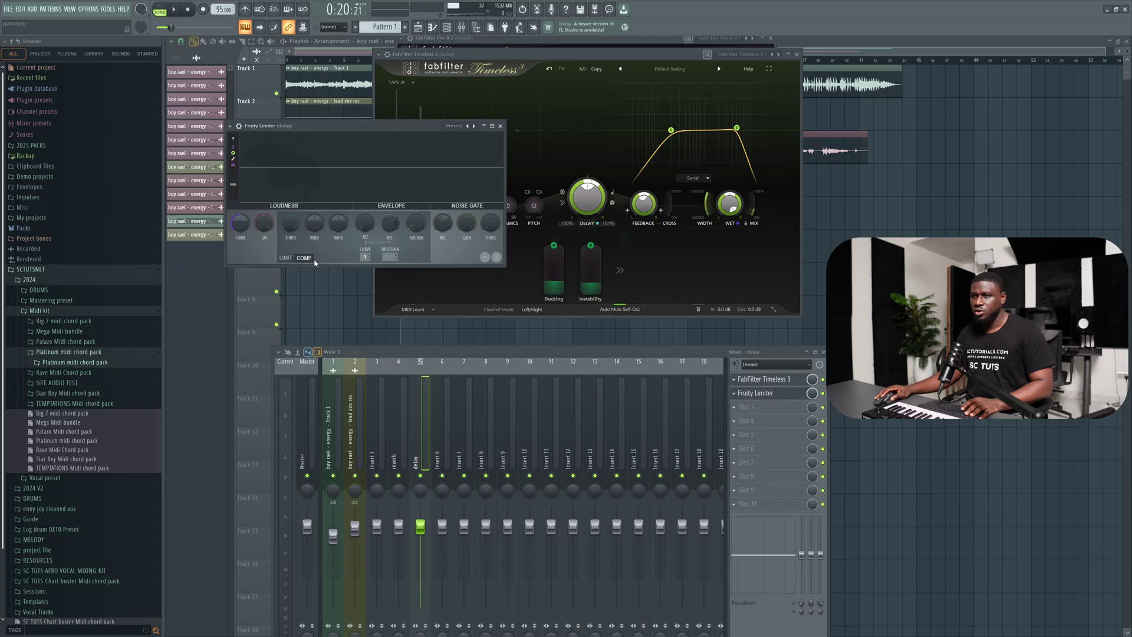
left_click_drag(382, 262, 382, 257)
left_click_drag(290, 228, 289, 283)
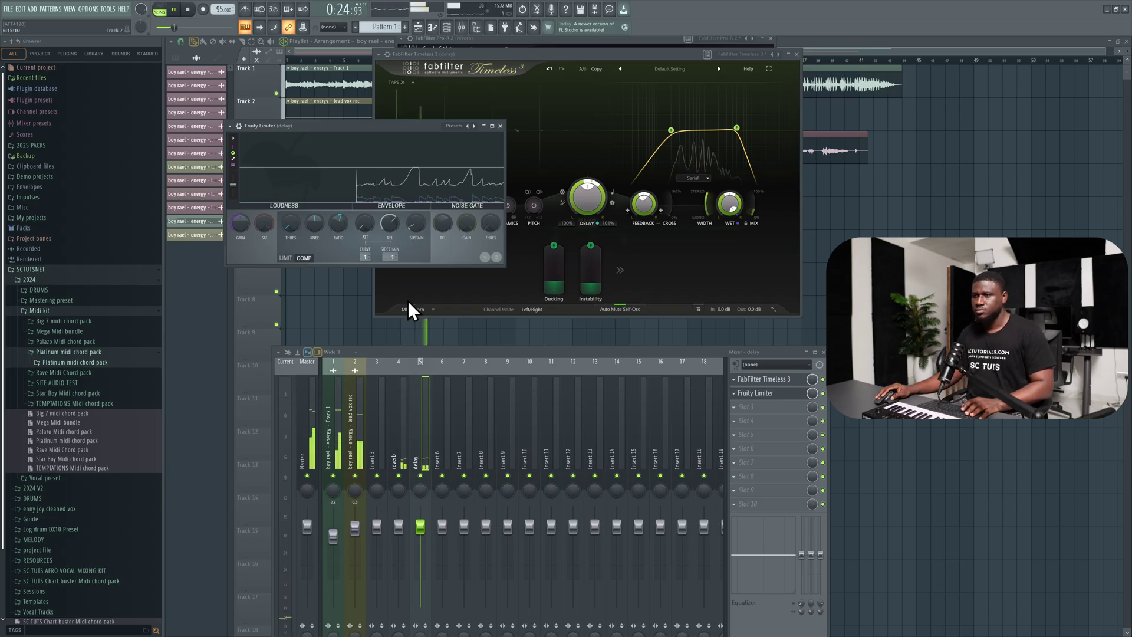
left_click_drag(444, 356, 495, 247)
left_click(411, 329)
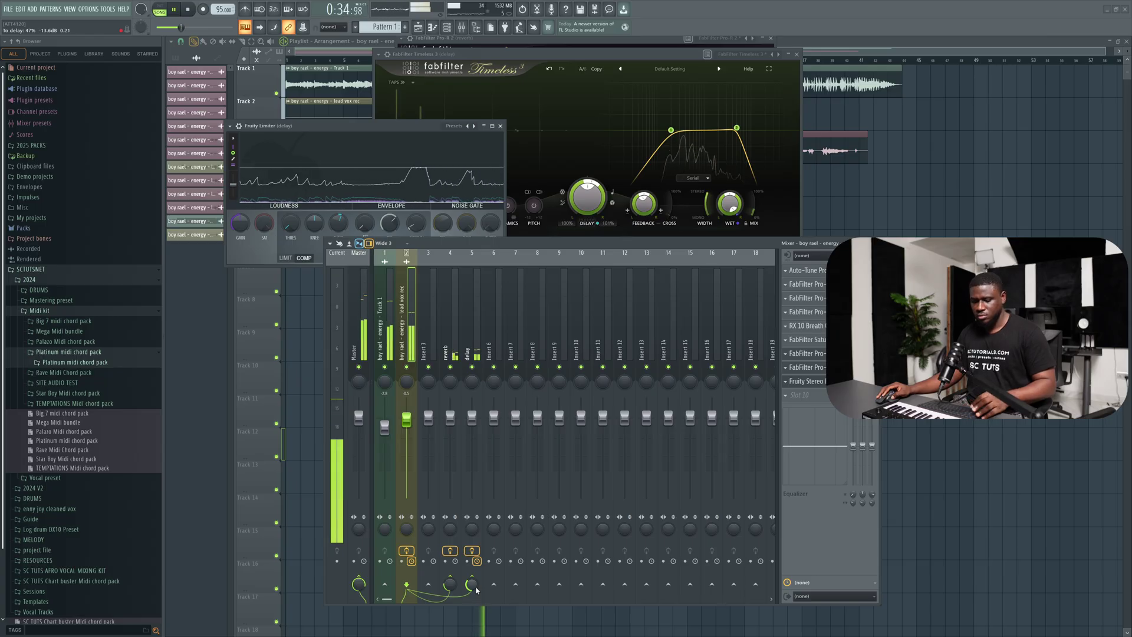
Step: Save the project and close the Timeless 3, Fruity Limiter and Pro-R 2 windows
key("ctrl+s")
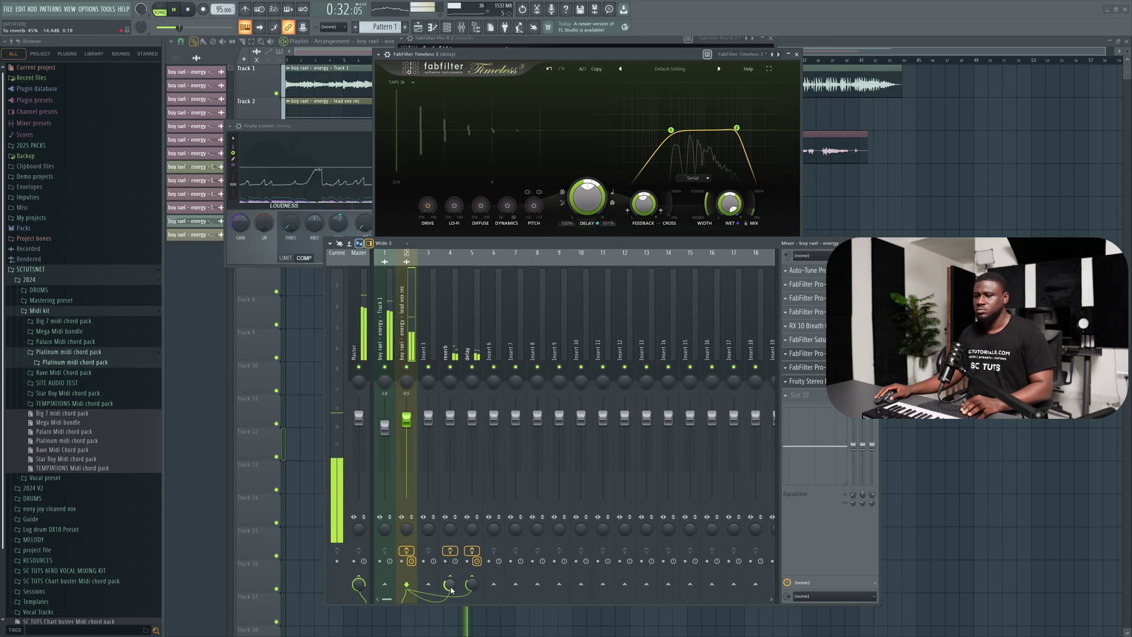
left_click(796, 53)
left_click(502, 126)
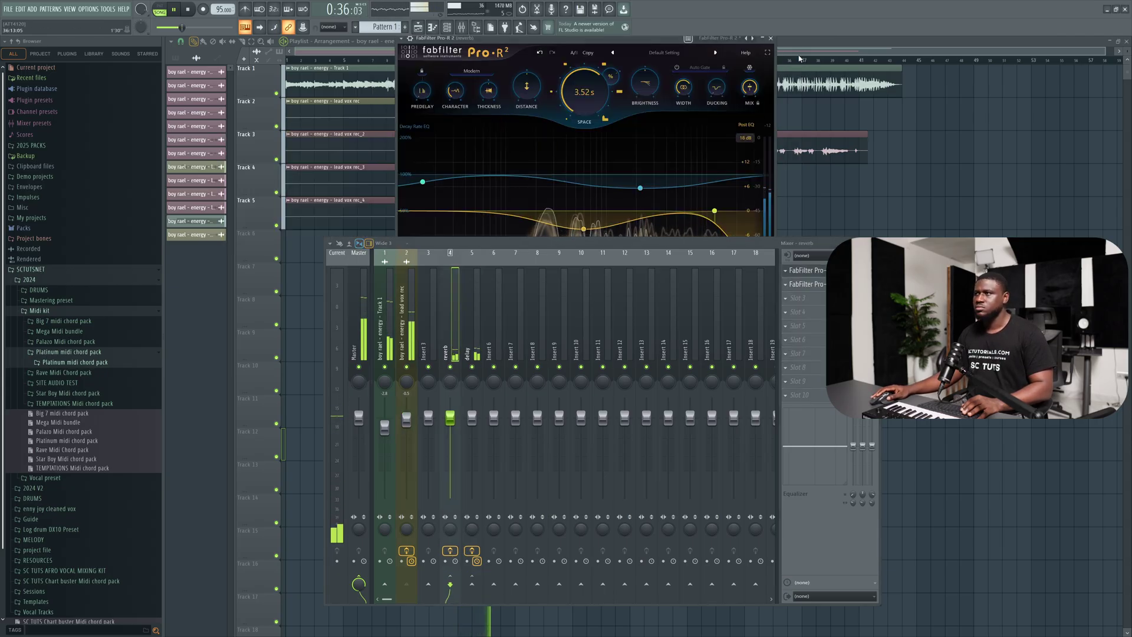
left_click(770, 37)
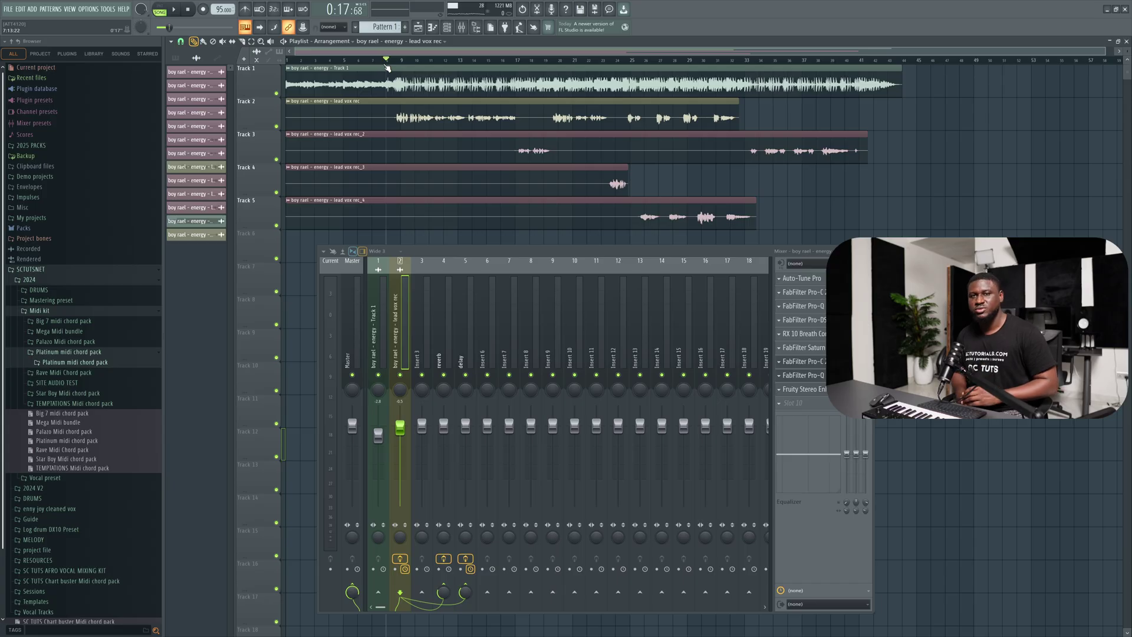
key("space")
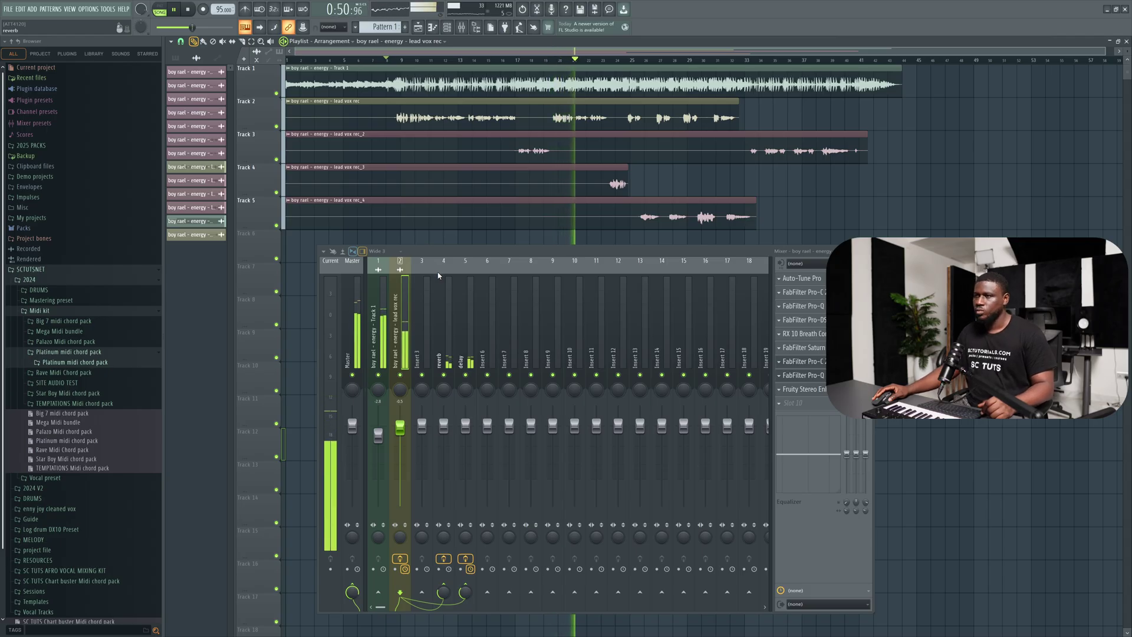
left_click(459, 311)
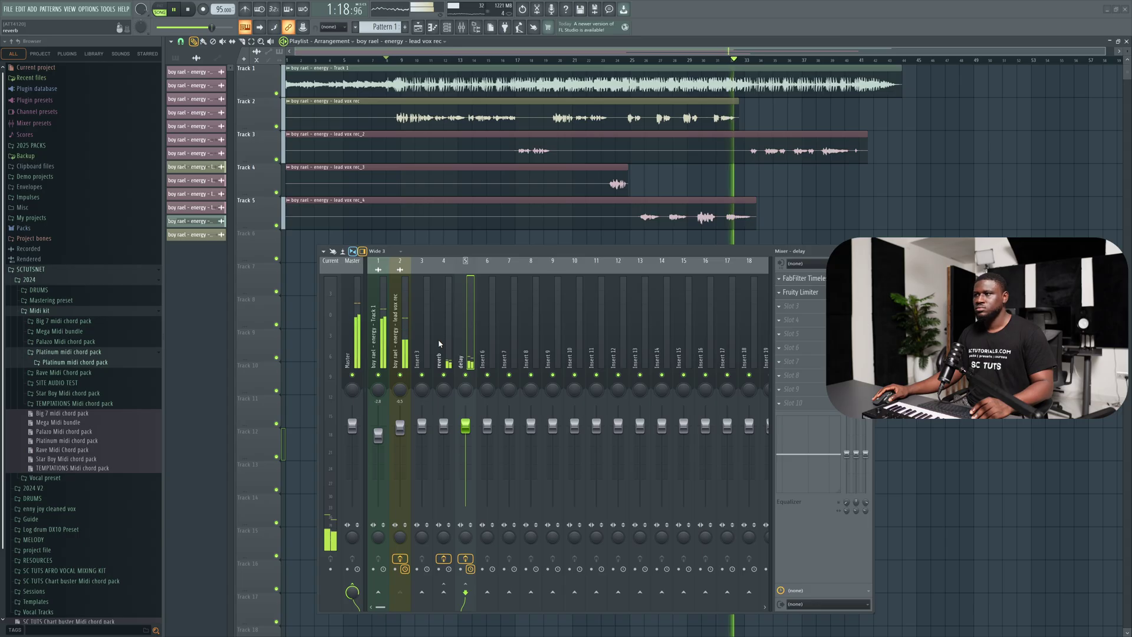
left_click(395, 342)
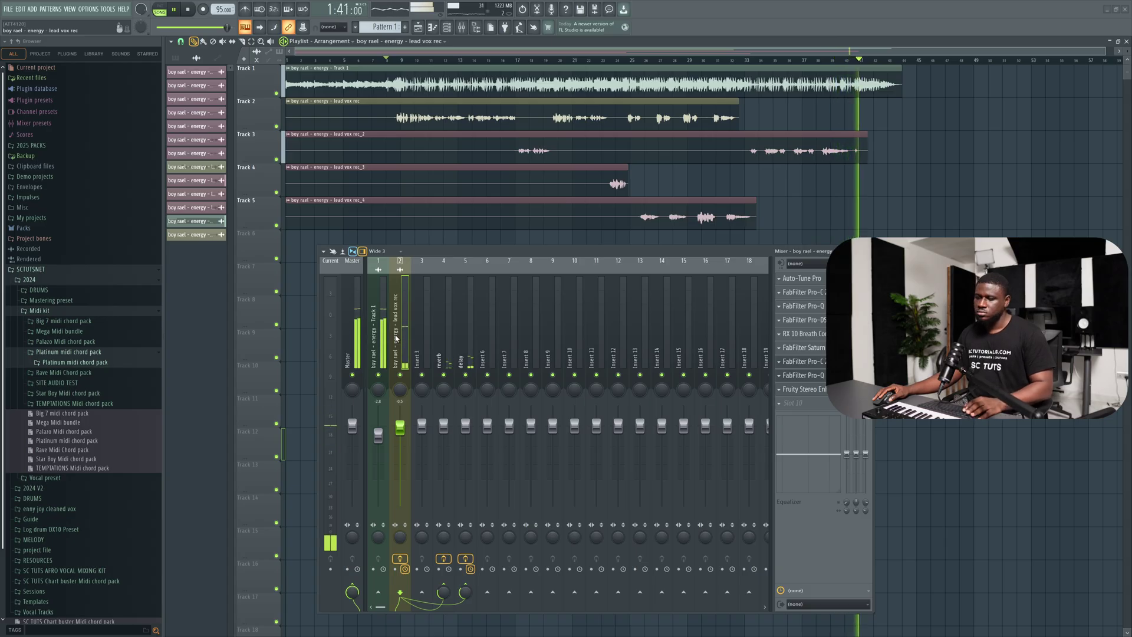
key("space")
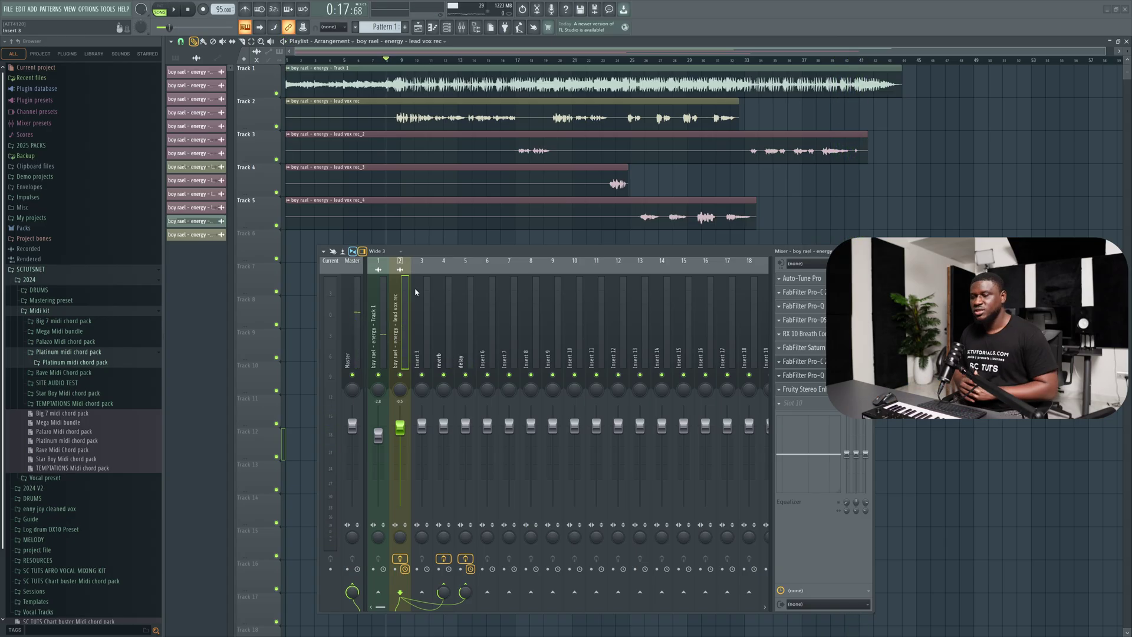